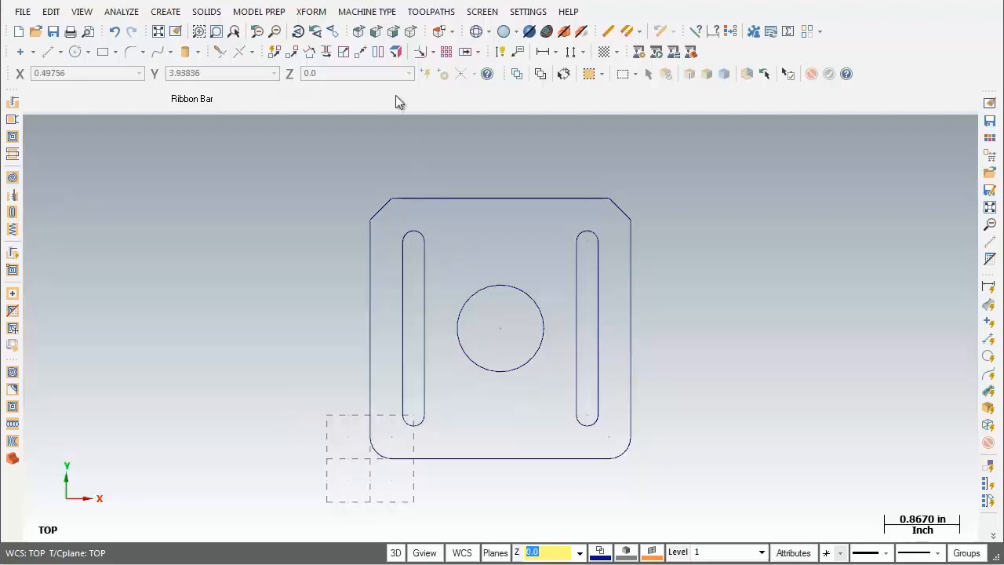
Step: Review the screen grid settings in the system configuration, including grid visibility, spacing and size, and accept them
click(526, 12)
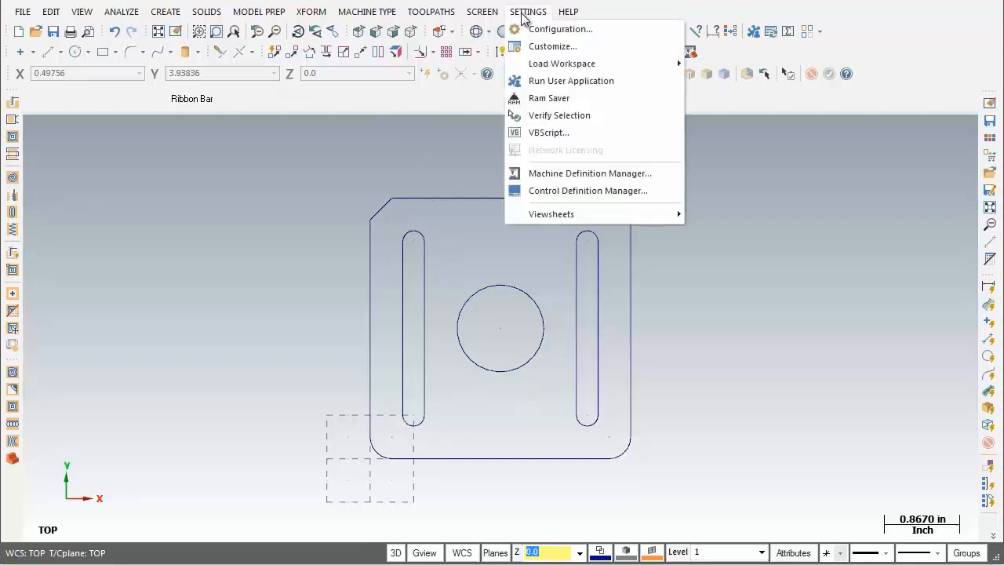
click(546, 30)
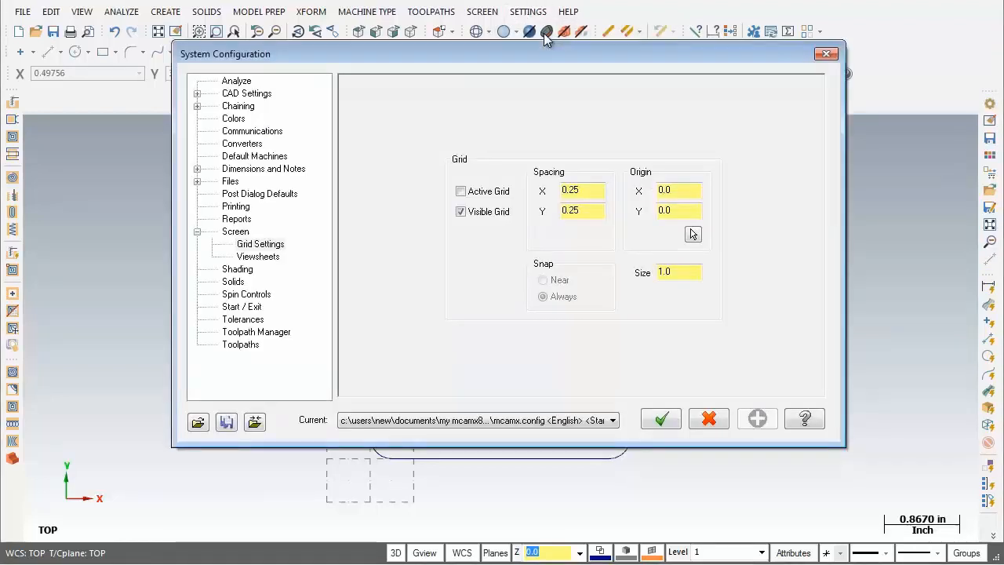
click(245, 244)
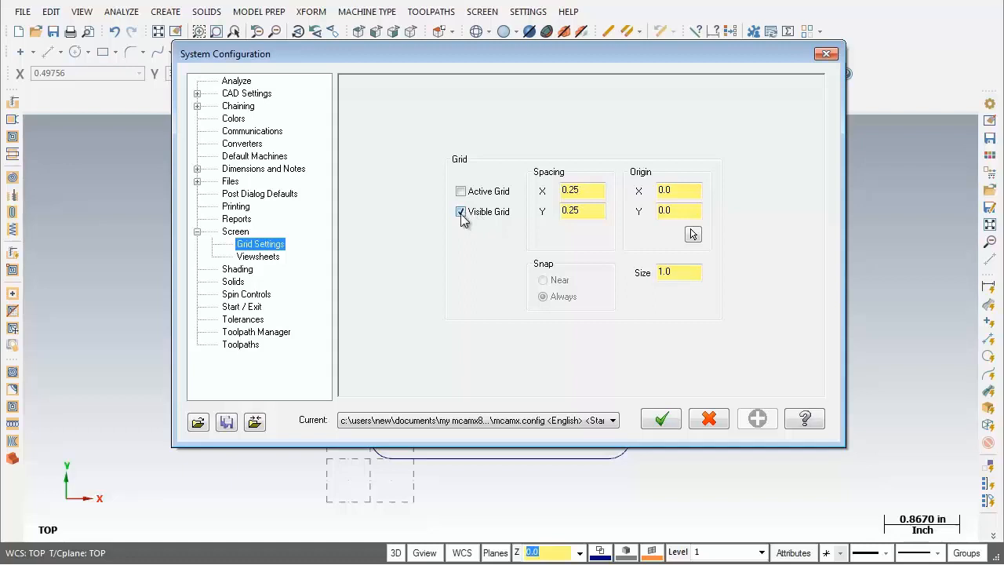
click(685, 272)
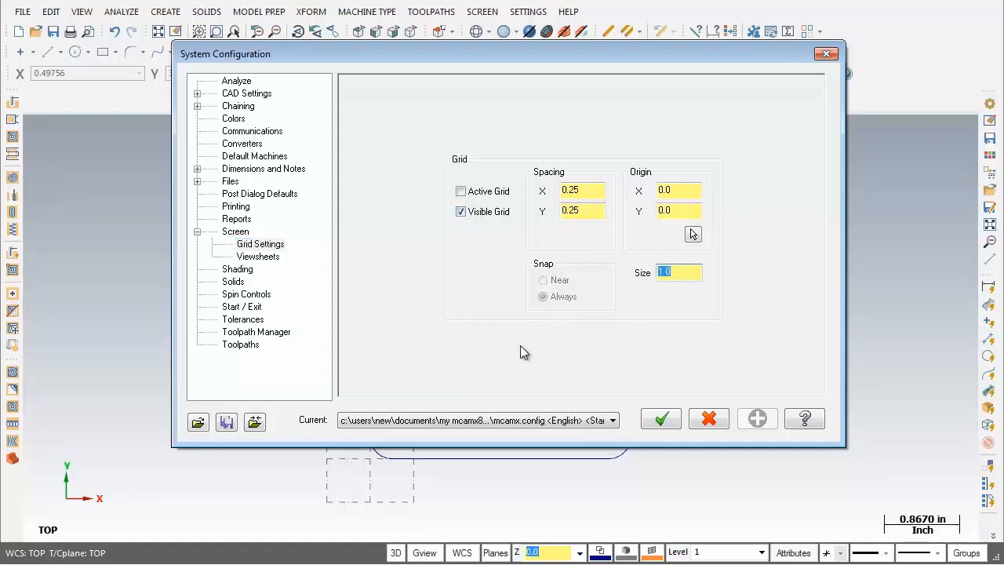
click(663, 425)
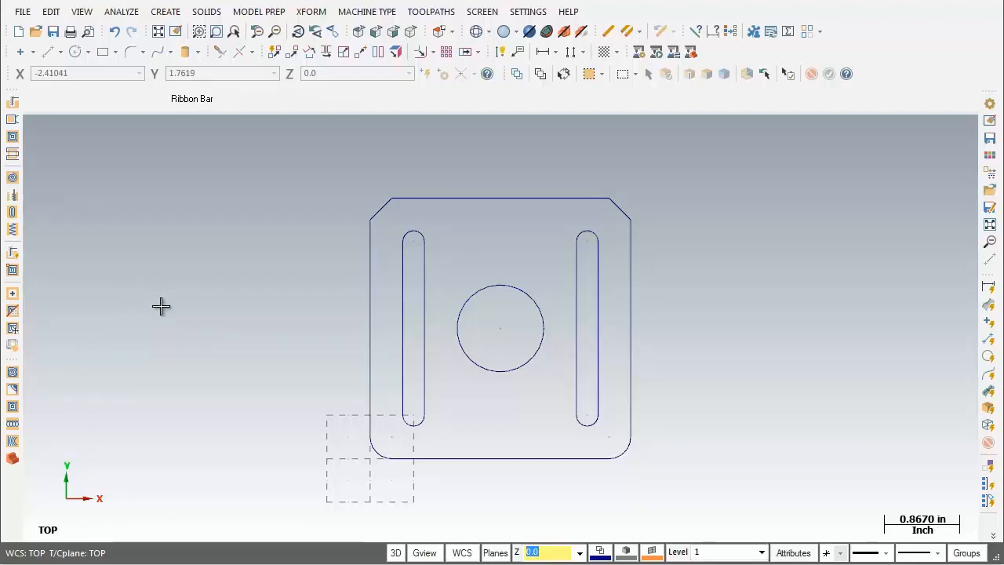
click(171, 13)
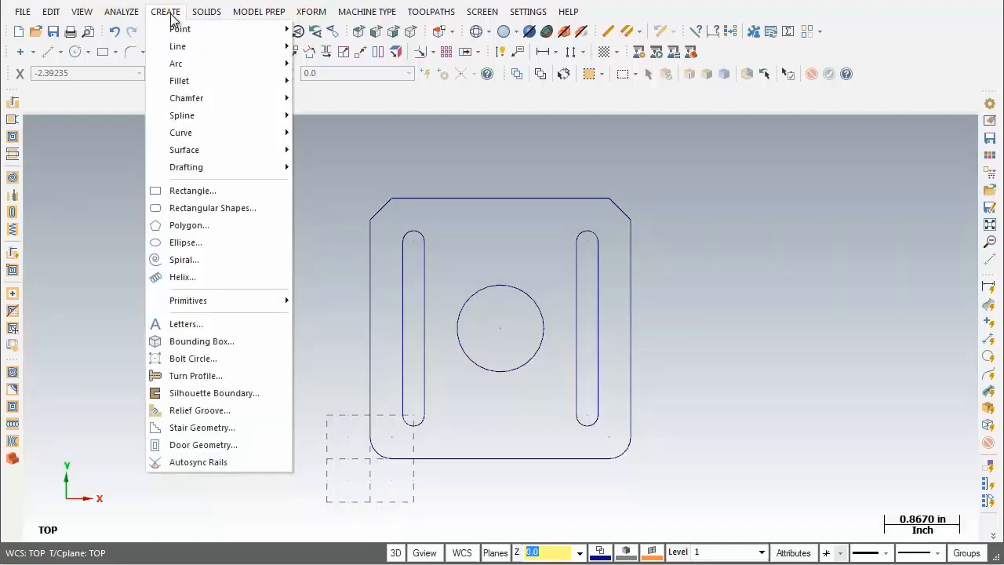
mouse_move(173, 51)
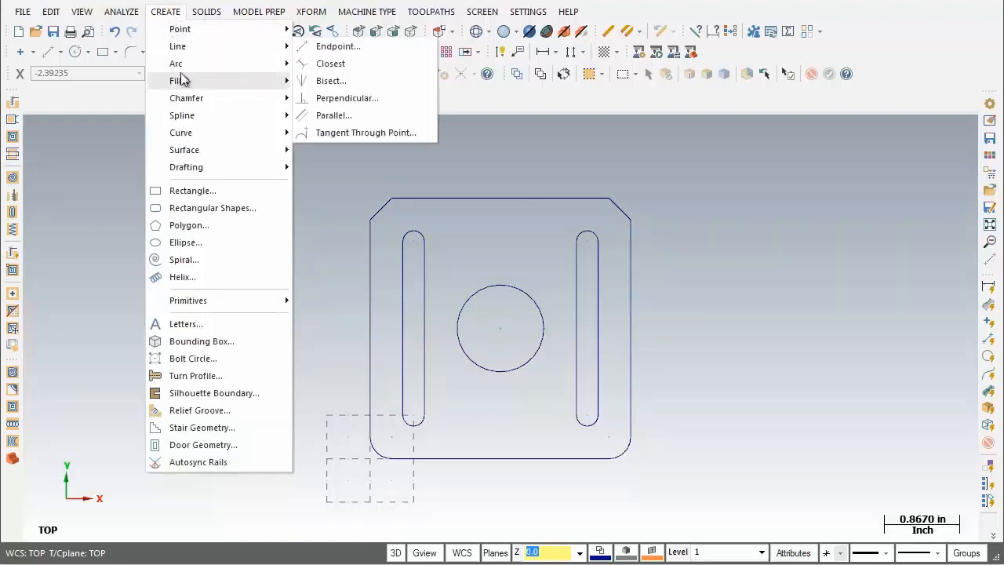
mouse_move(189, 107)
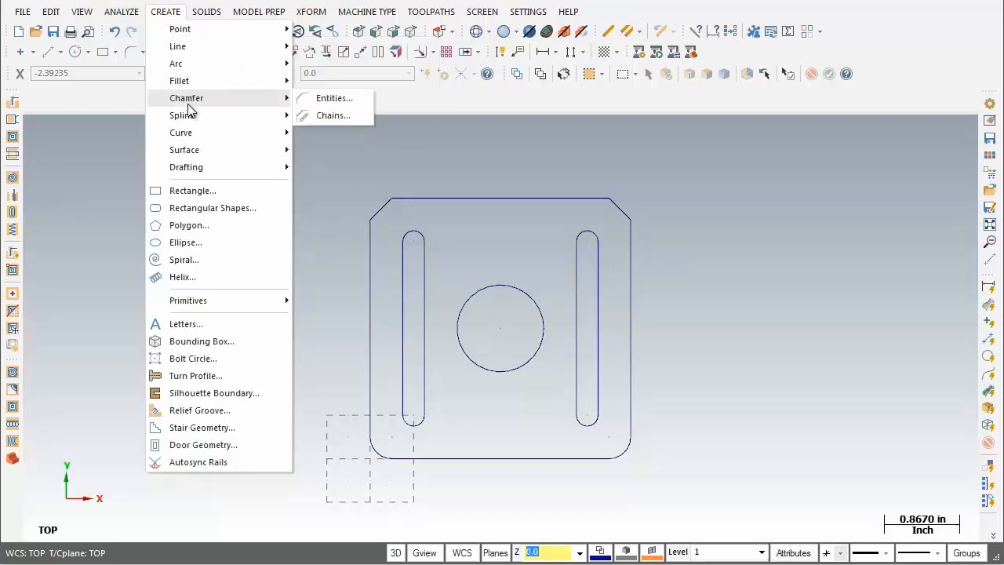
mouse_move(188, 87)
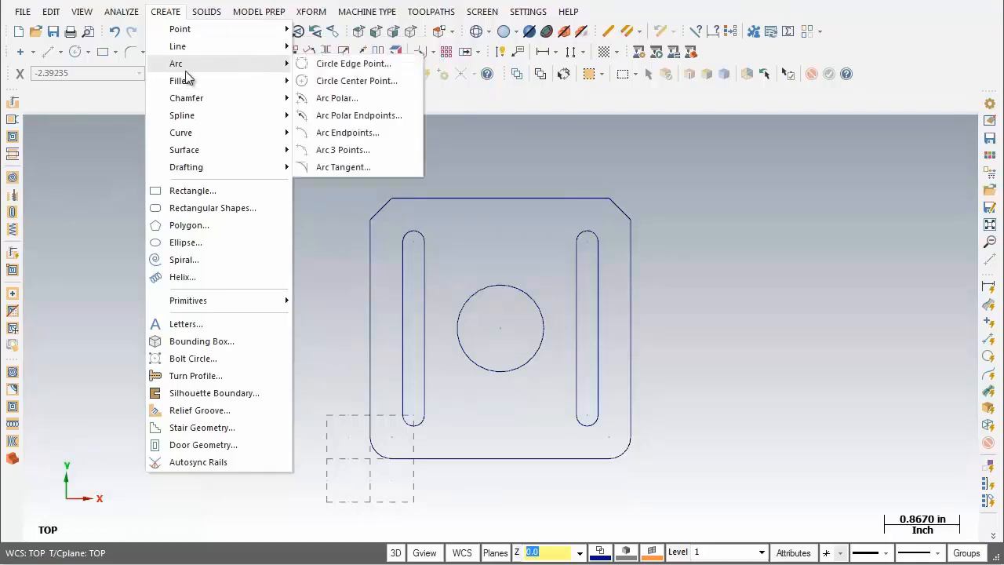
click(820, 343)
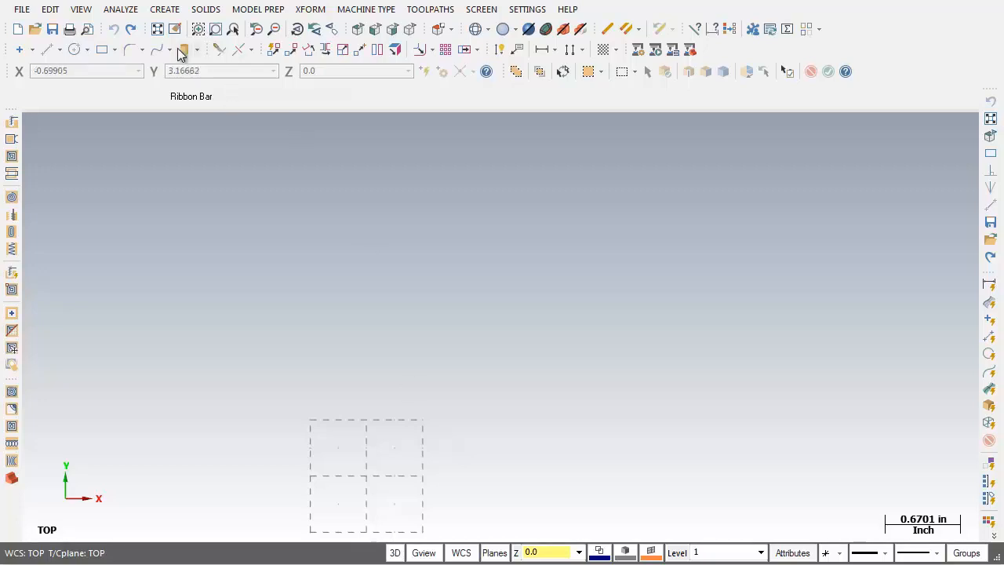
Step: Draw an endpoint line from the origin up to X0, Y3, Z0 as the part's left edge
click(165, 12)
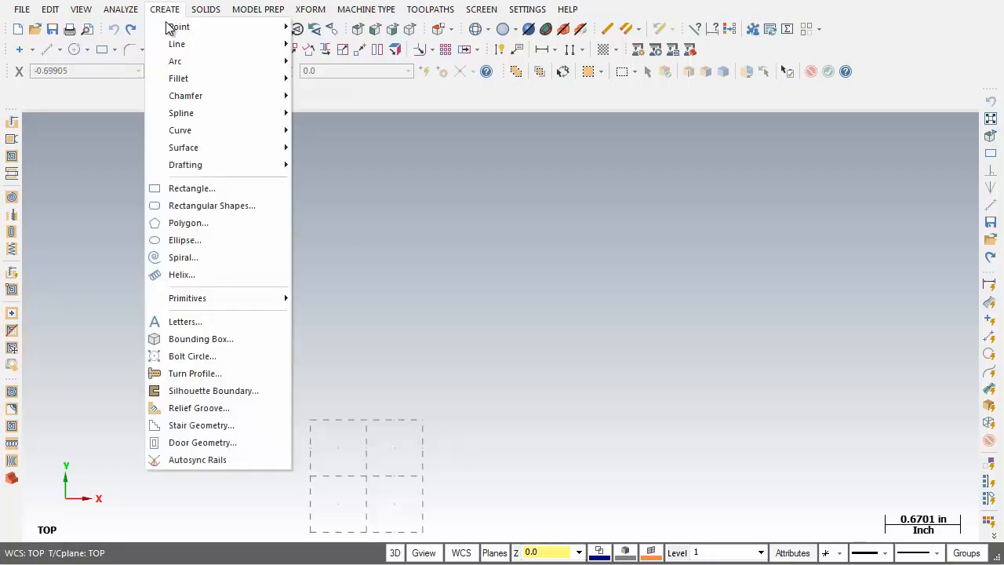
mouse_move(176, 44)
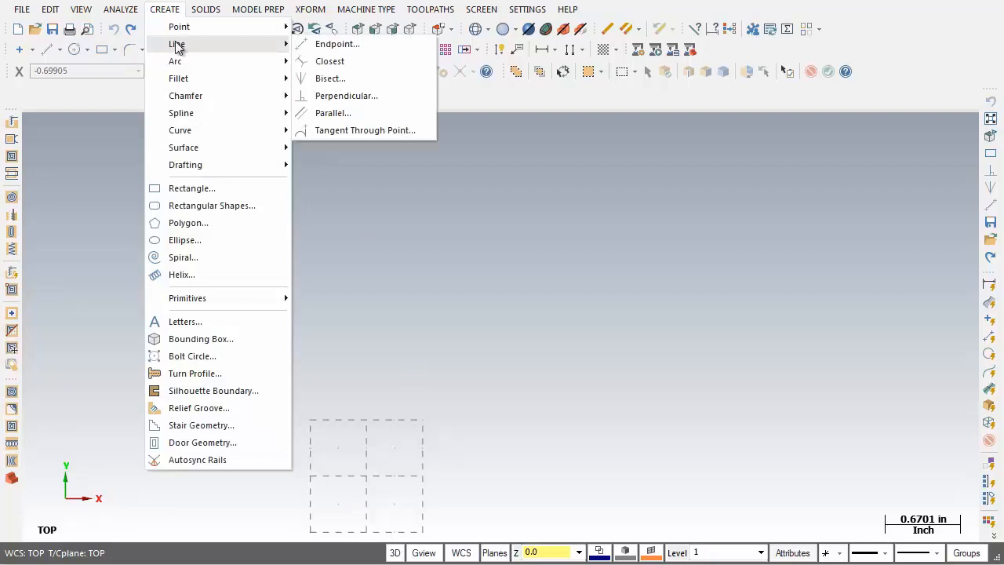
click(375, 50)
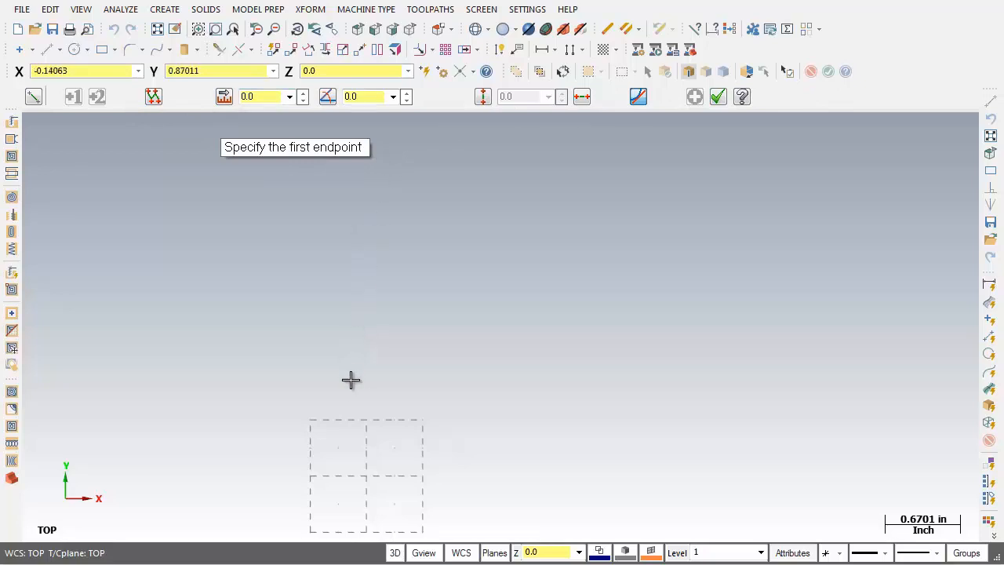
click(367, 477)
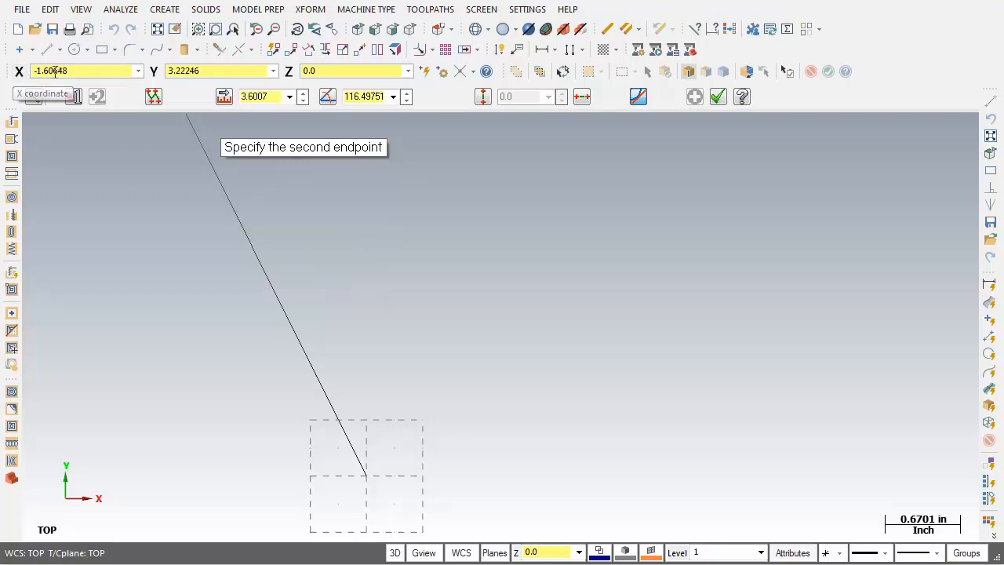
click(99, 70)
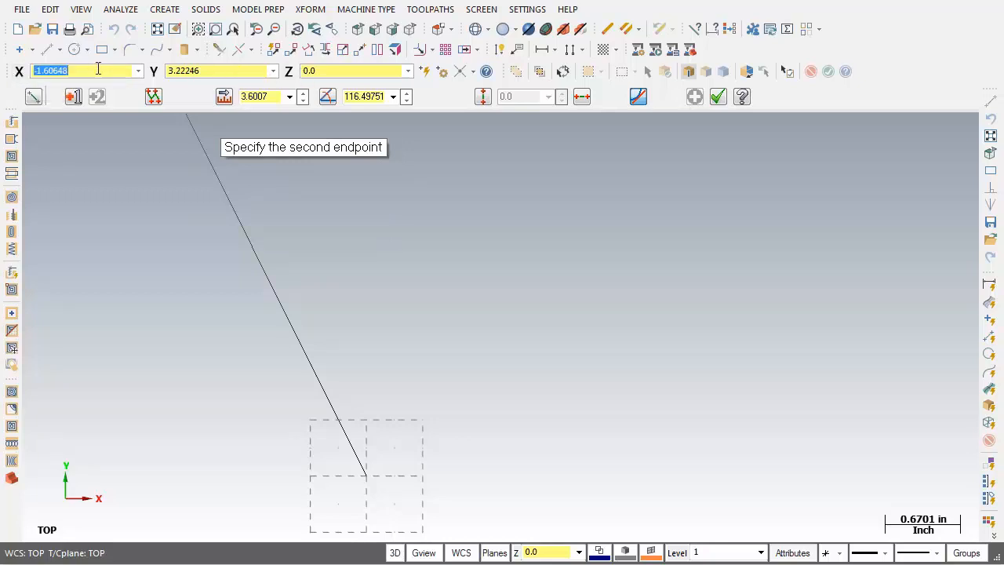
text(0)
key(Tab)
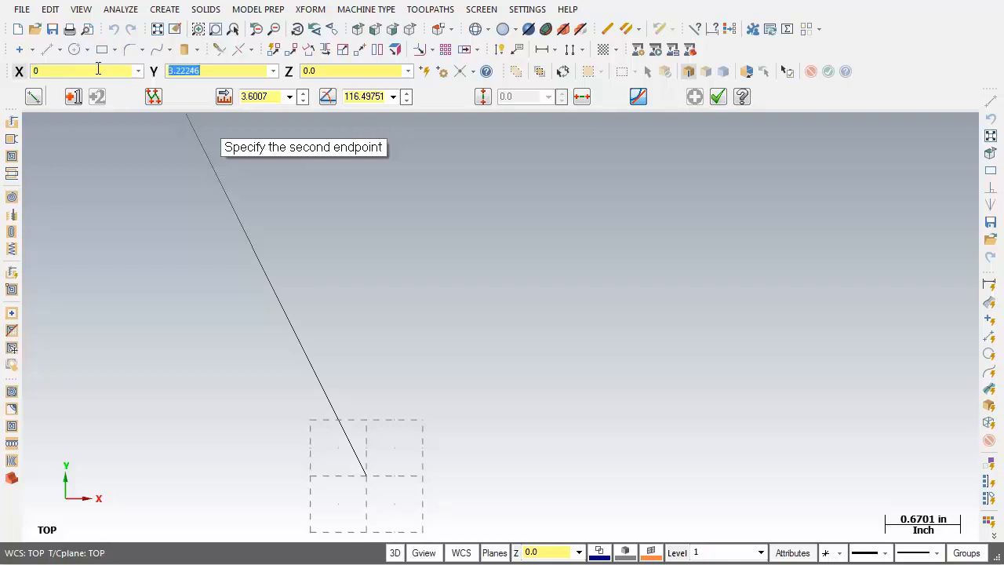
text(3)
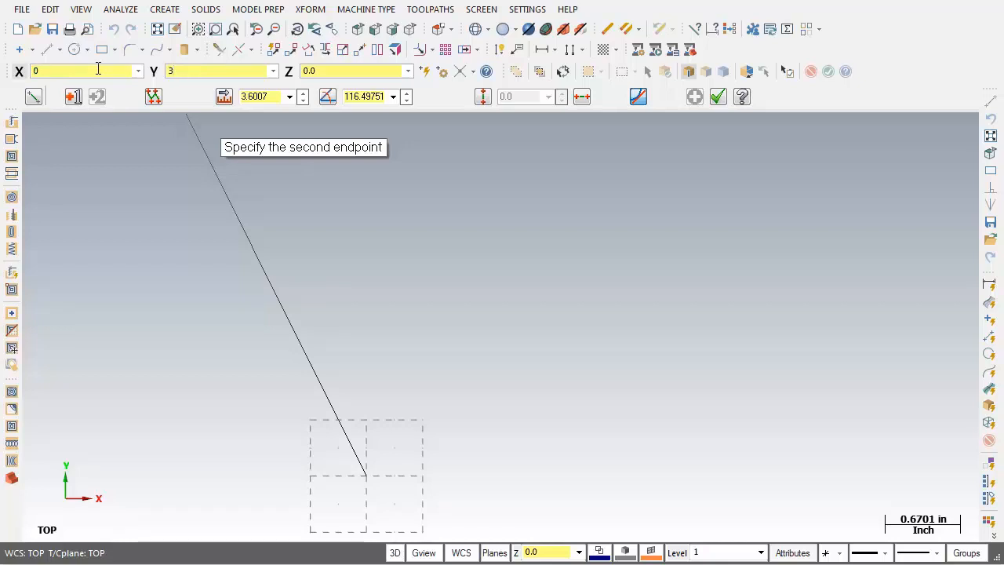
key(Tab)
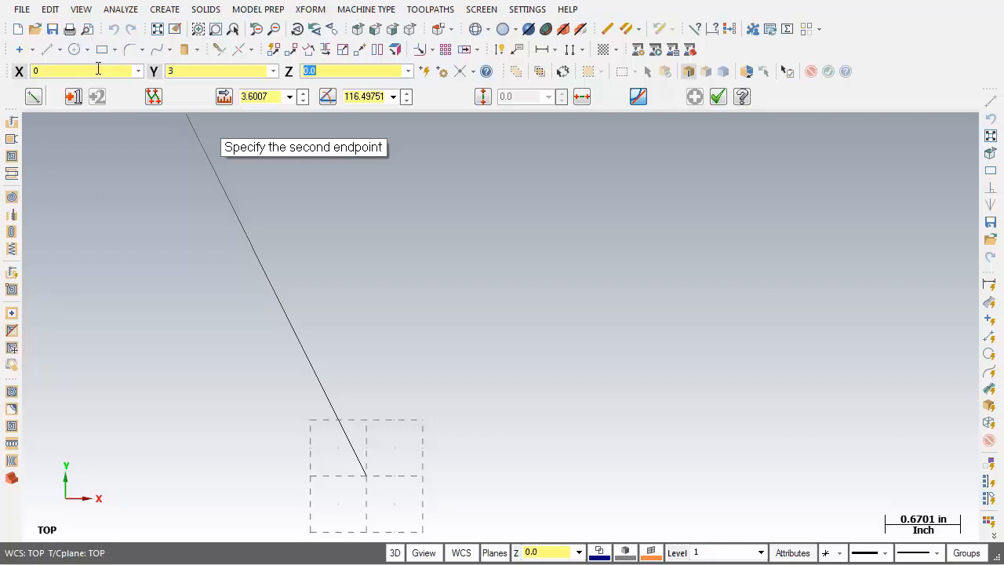
key(Return)
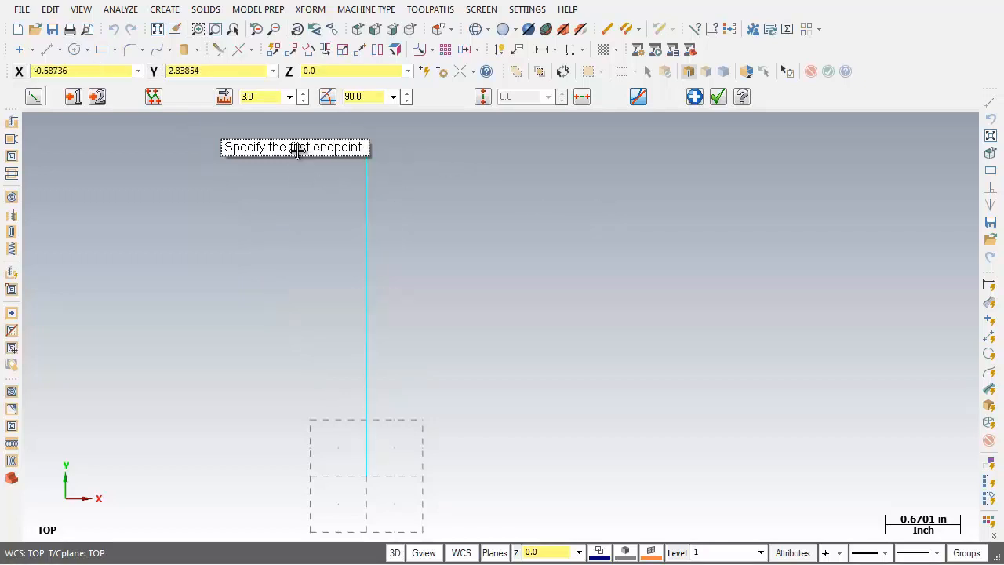
drag(296, 153, 215, 155)
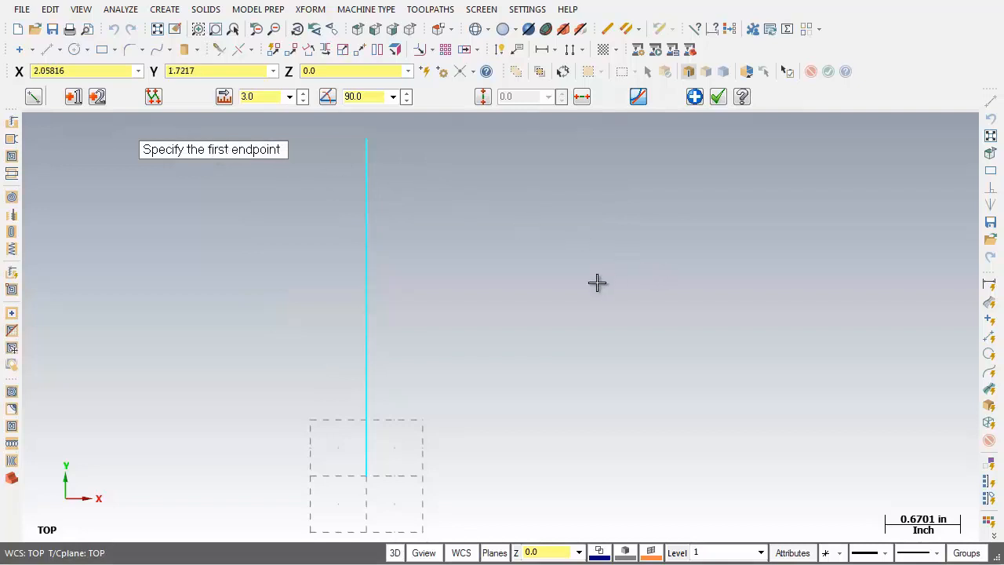
click(696, 98)
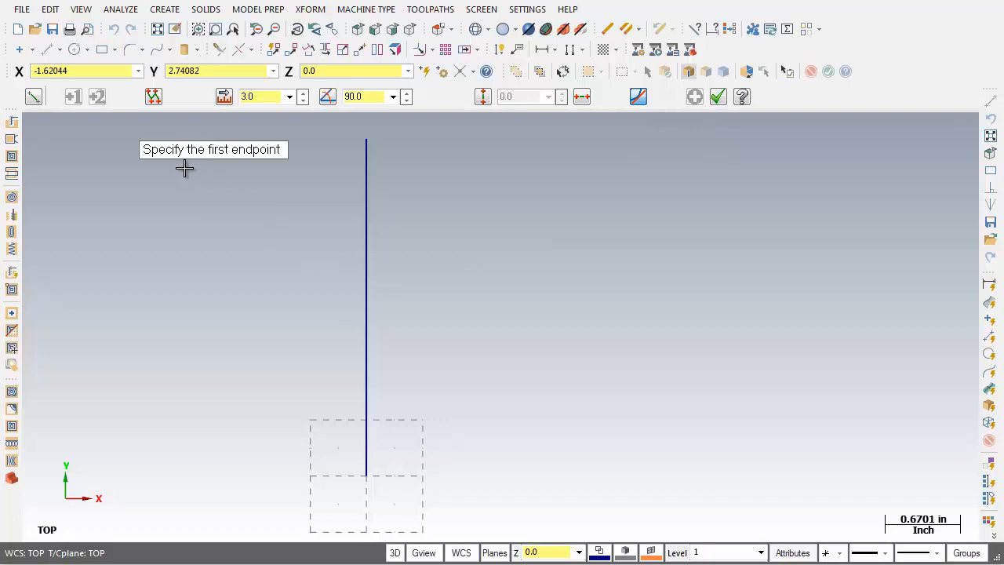
Step: Draw the top edge as an endpoint line from the vertical line's upper end to X3, Y3 and finish the line command
click(366, 141)
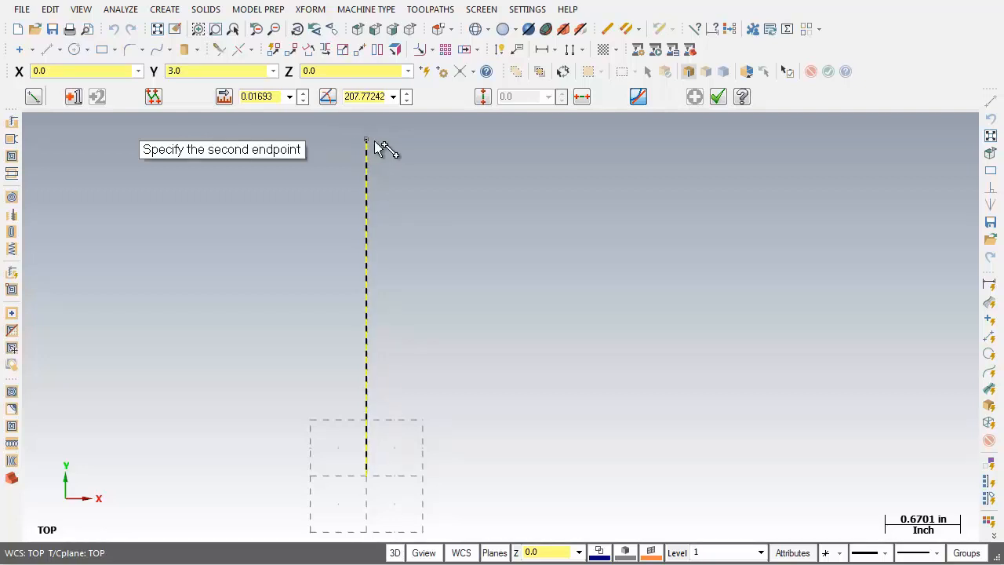
click(426, 70)
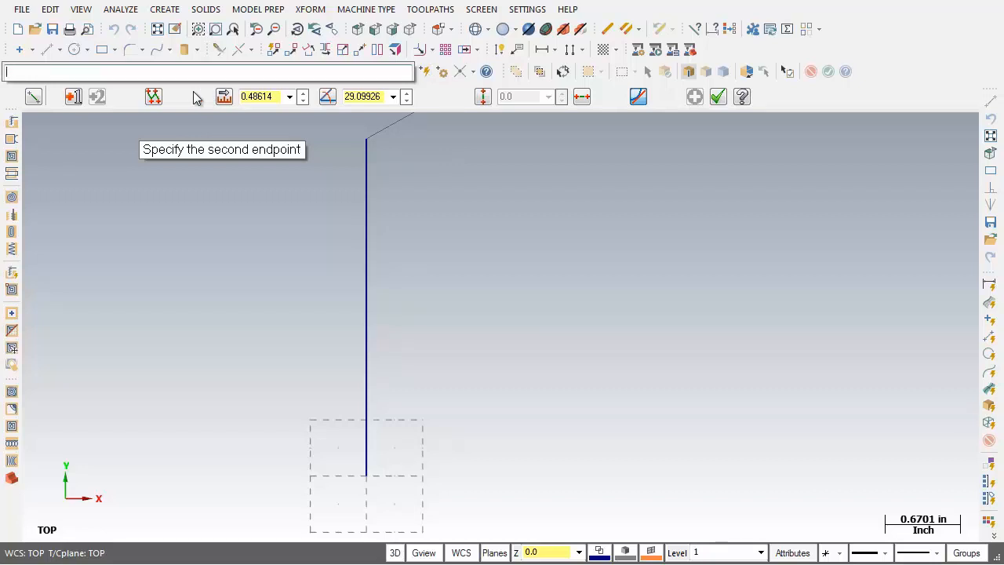
text(3.3)
key(Return)
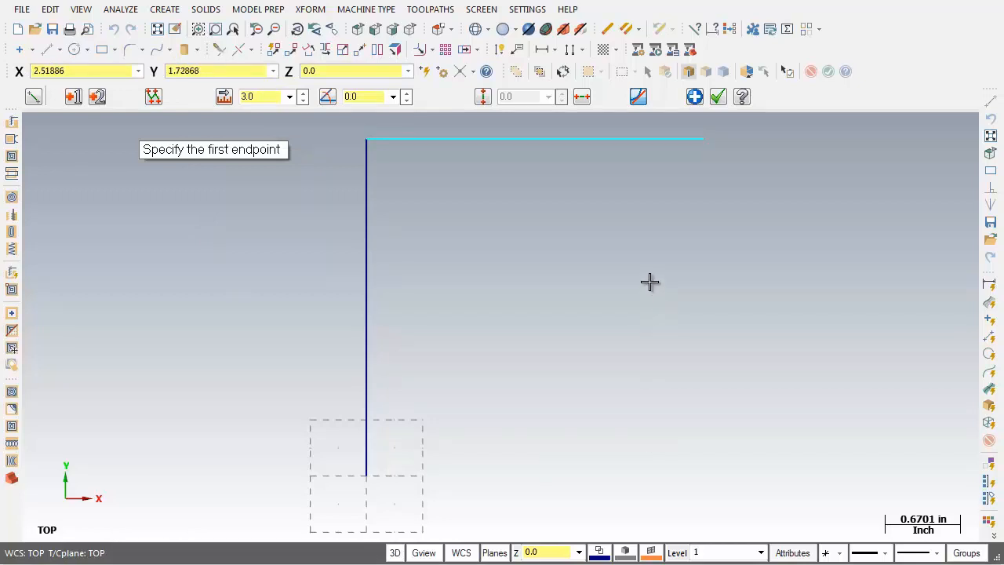
click(719, 97)
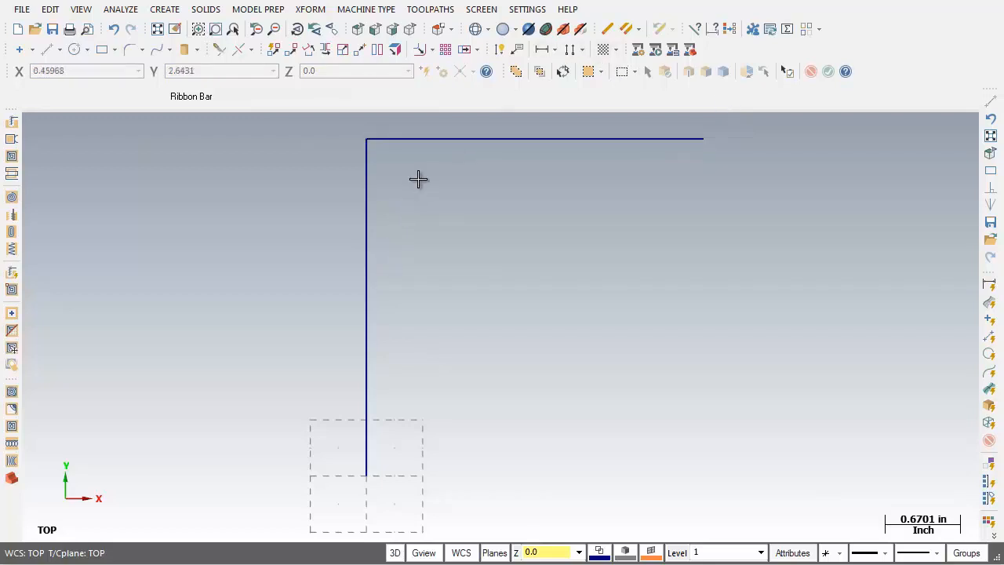
Step: Create the right edge as a line parallel to the left vertical line, offset 3.0 in to its right
click(164, 12)
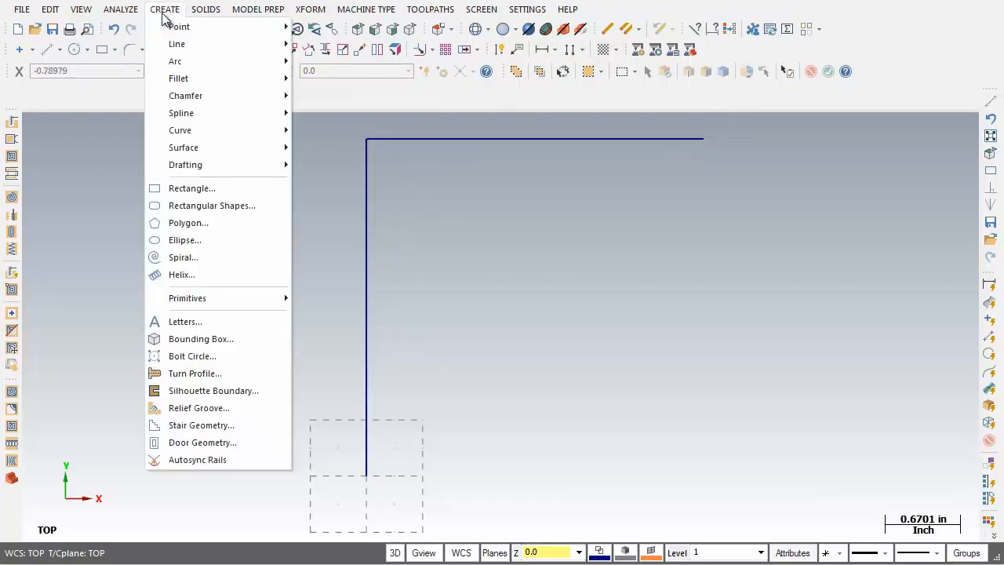
mouse_move(174, 46)
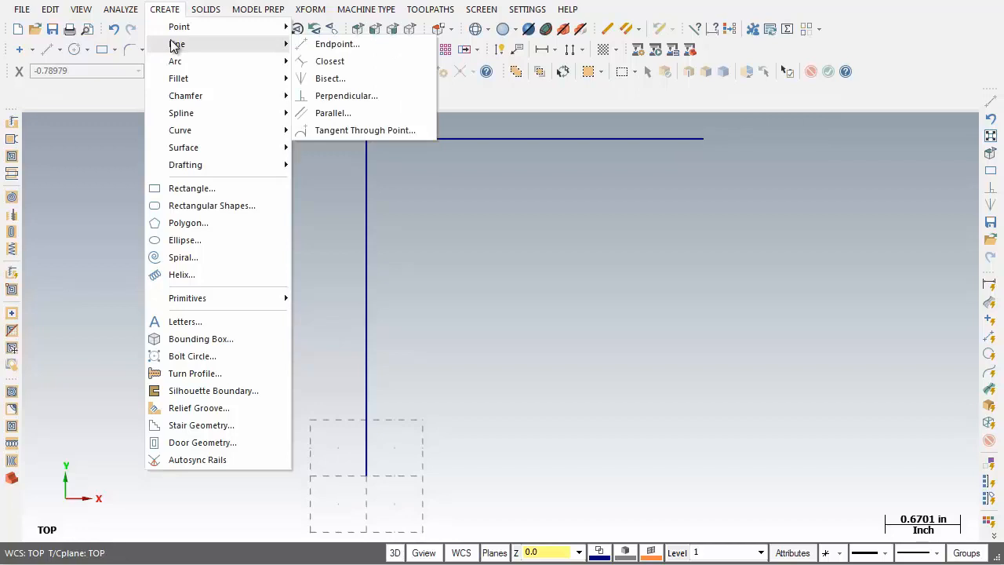
click(376, 114)
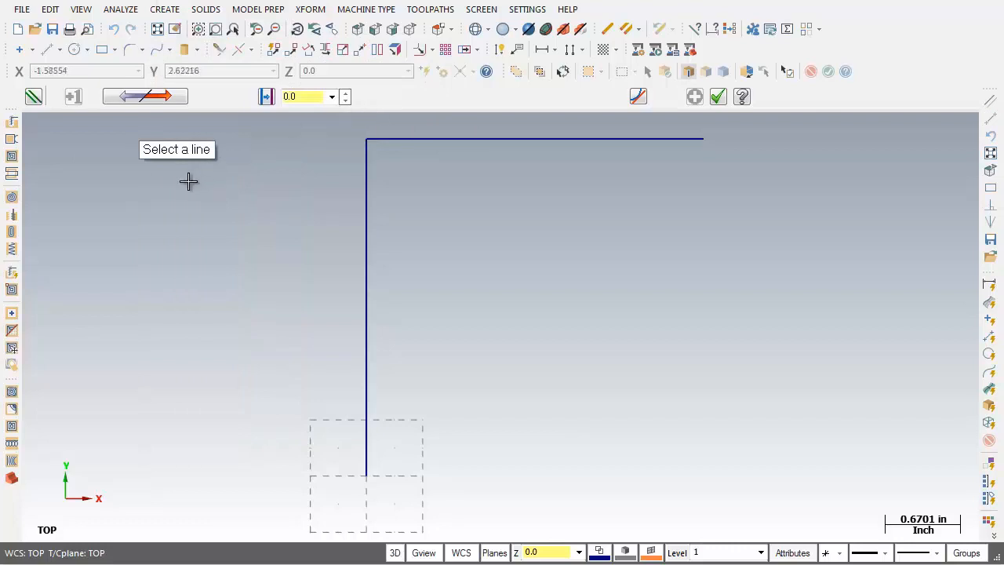
click(367, 232)
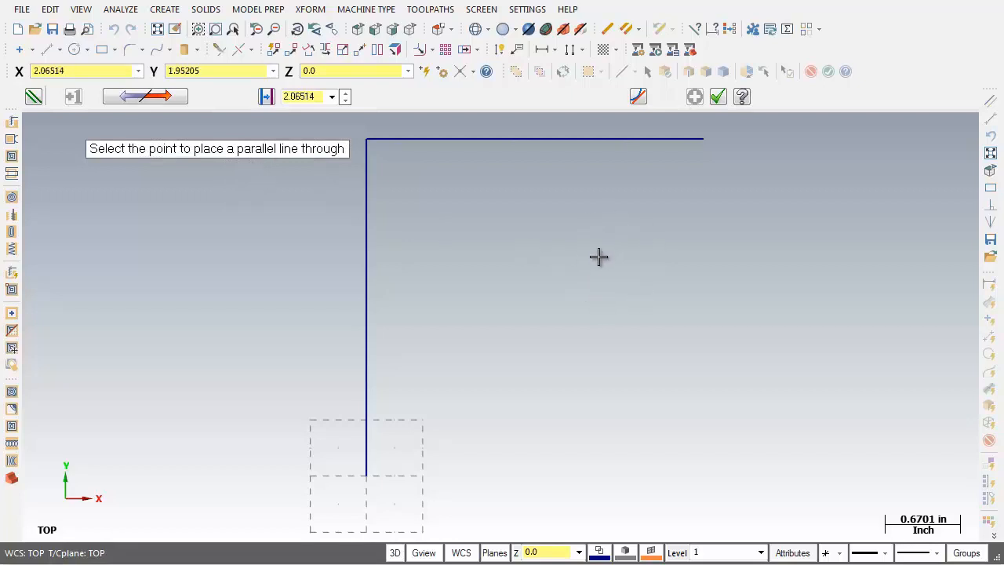
click(626, 244)
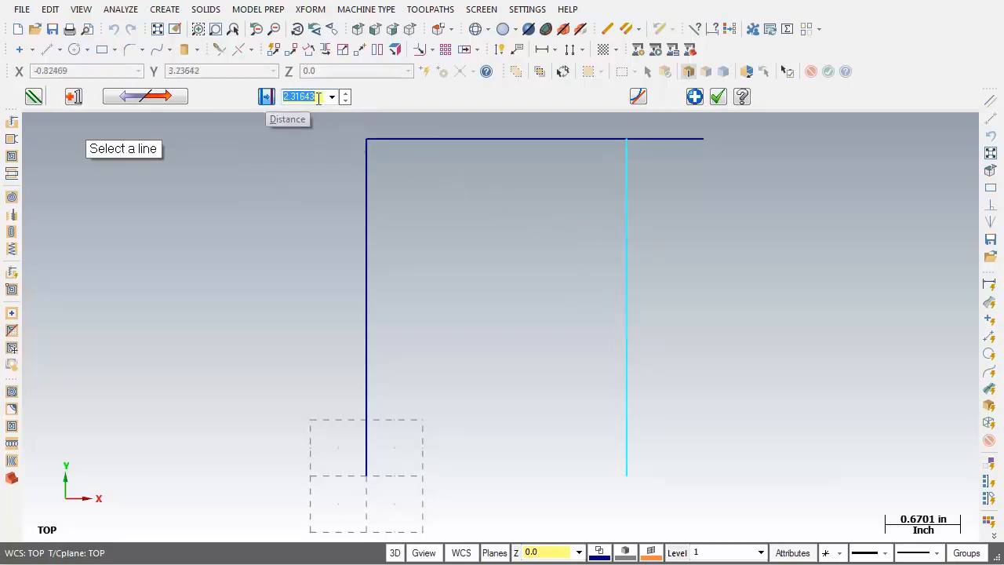
text(3.0)
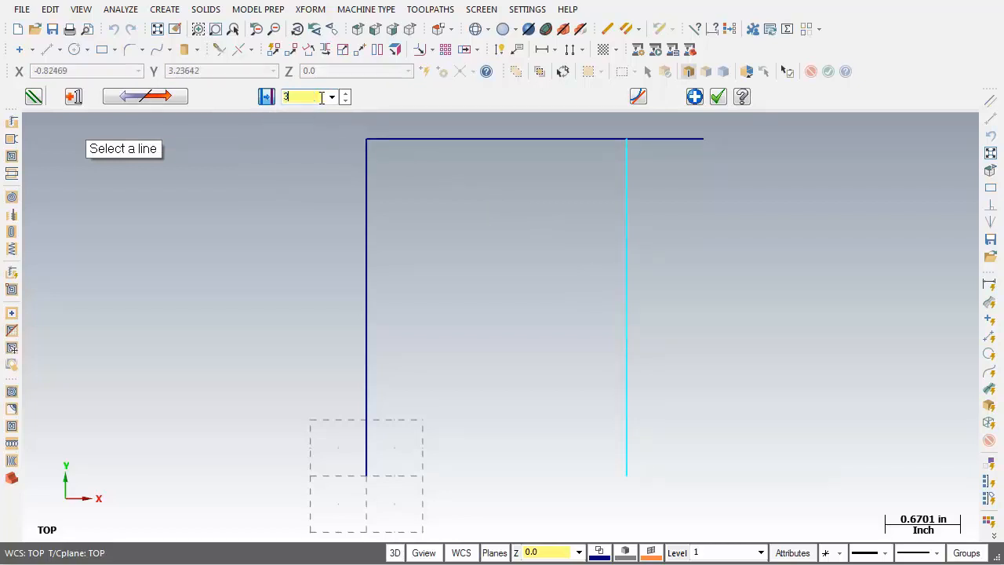
key(Return)
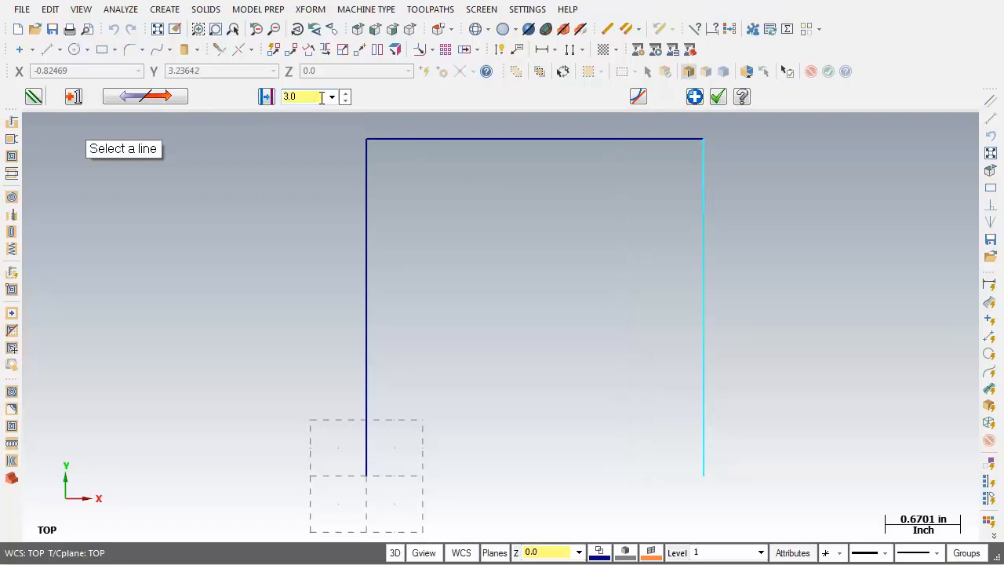
click(695, 97)
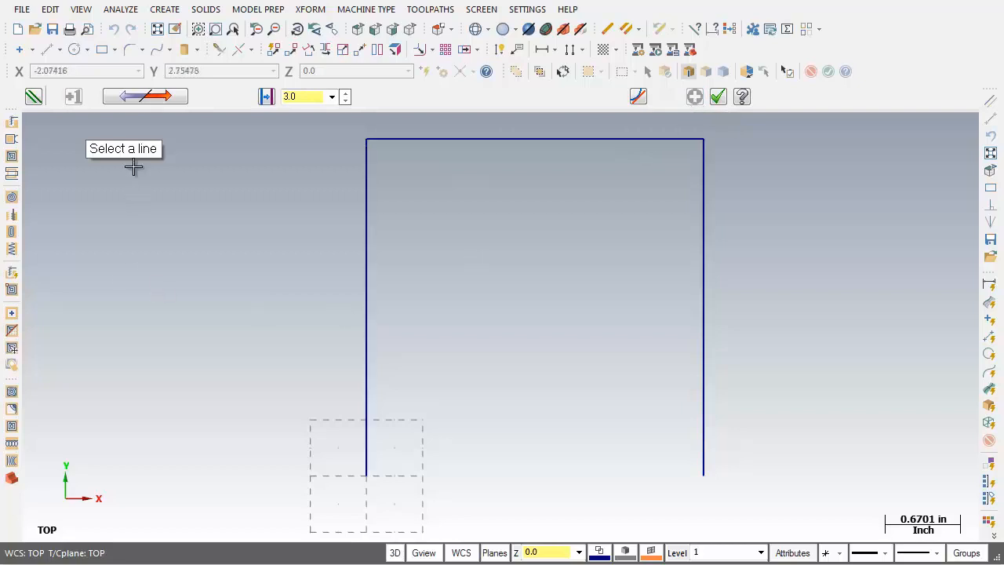
Step: Create the bottom edge as a line parallel to the top edge, offset 3.0 in below it, and finish the parallel line command
click(522, 149)
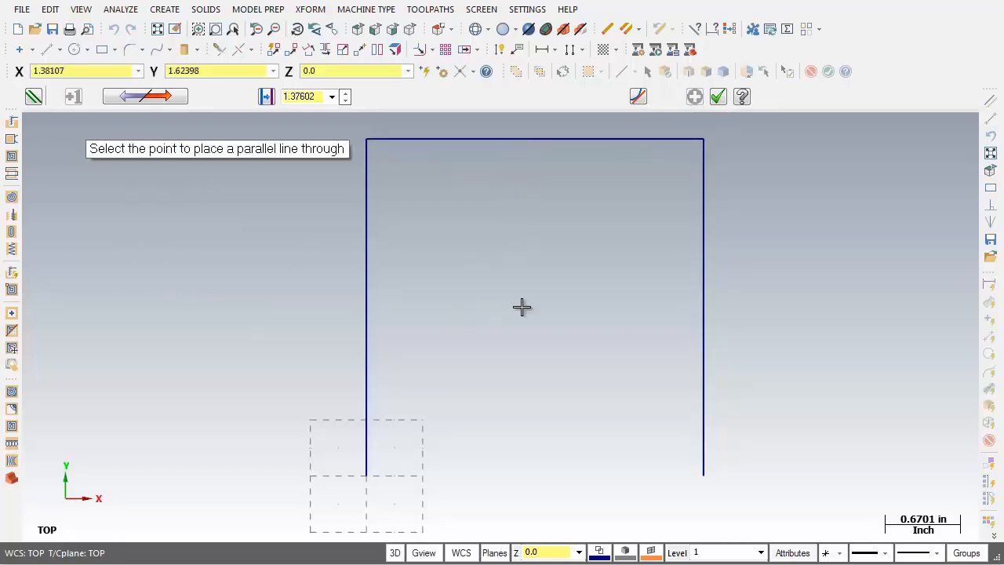
click(515, 425)
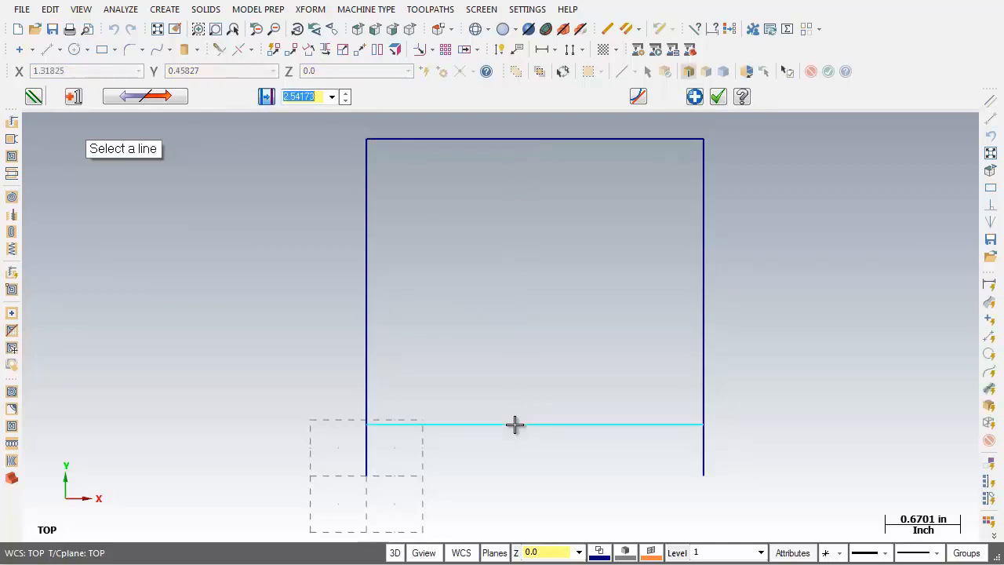
click(332, 96)
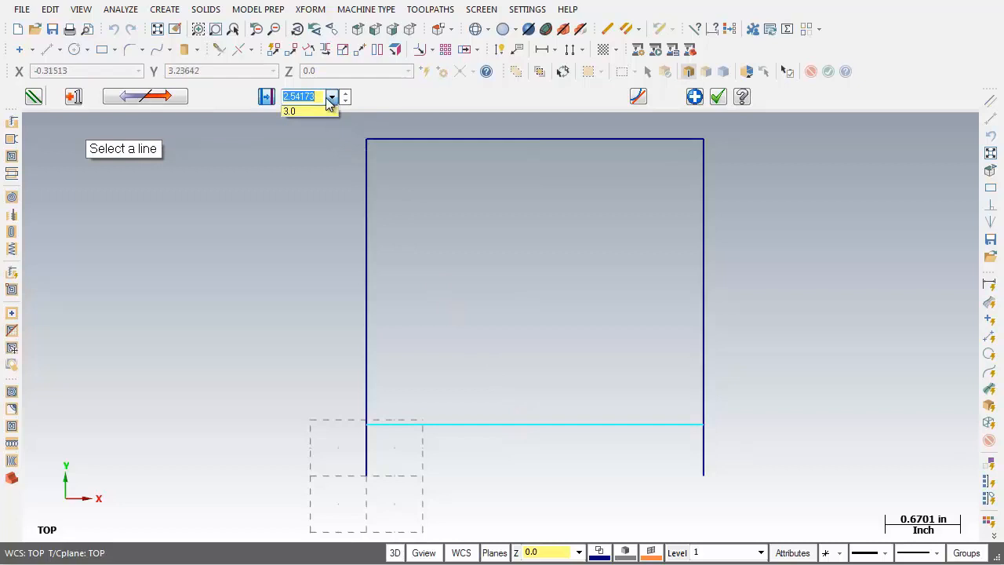
click(307, 110)
key(Return)
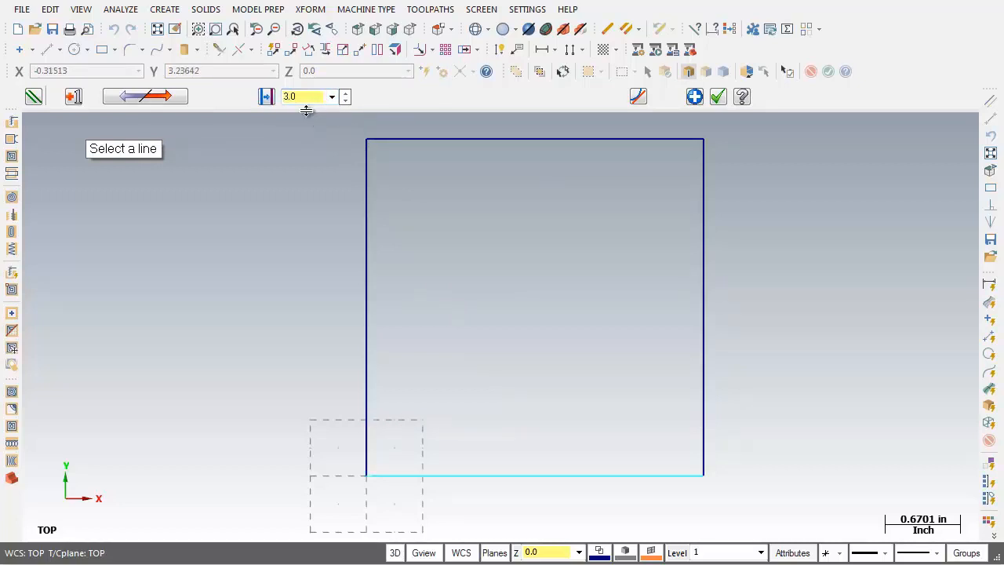
click(716, 98)
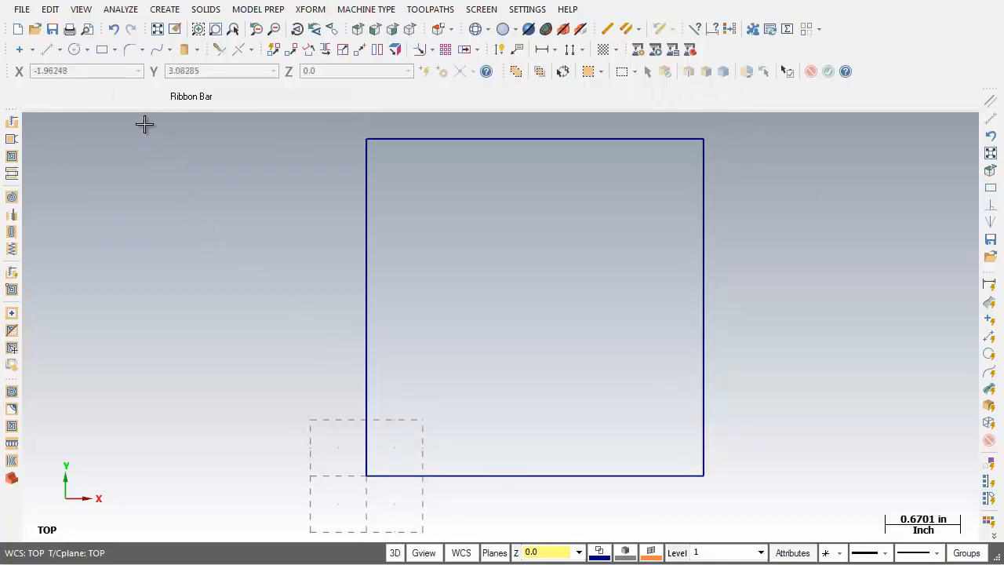
Step: Undo the creation of all four square edges to clear the drawing
click(114, 34)
click(114, 34)
click(114, 34)
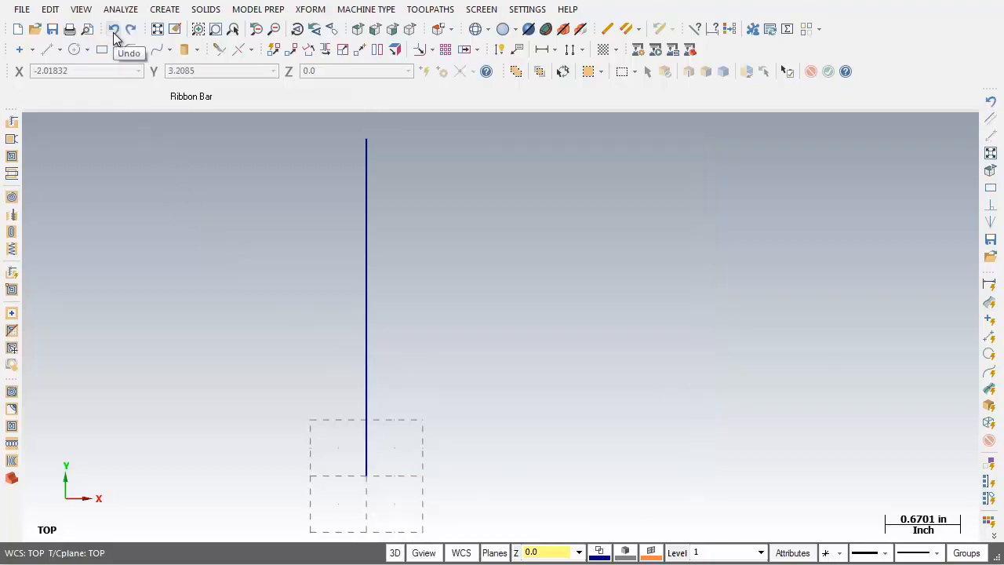
click(114, 35)
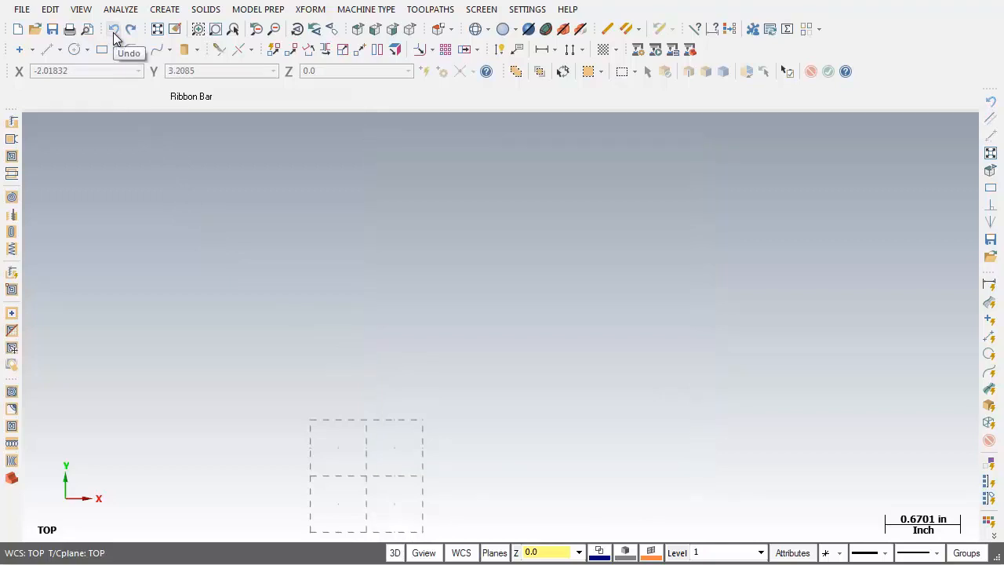
Step: Draw the left edge as a multi-line endpoint segment from the origin, with the length locked at 3.0 and the angle set to 90
click(161, 17)
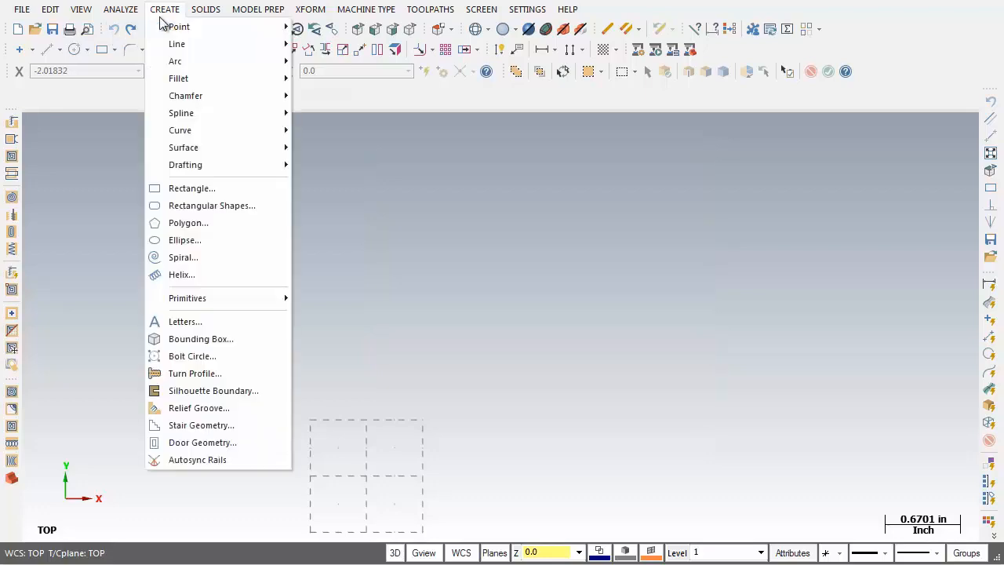
mouse_move(175, 43)
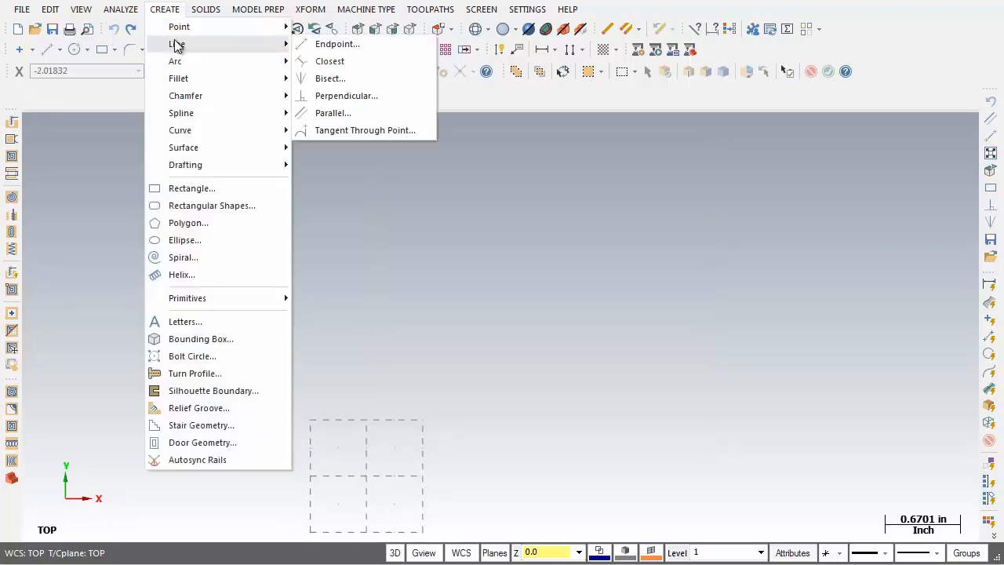
click(328, 45)
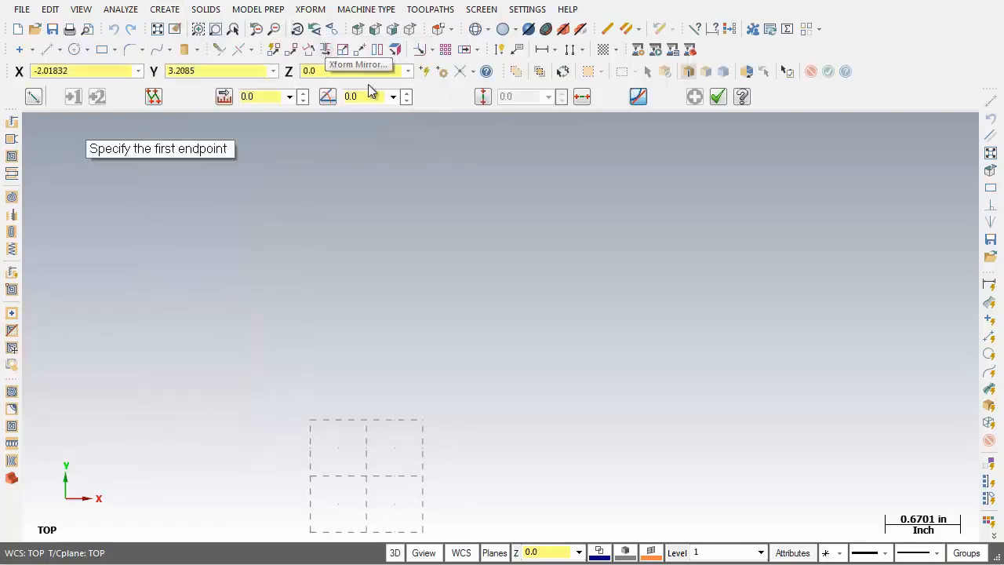
click(154, 97)
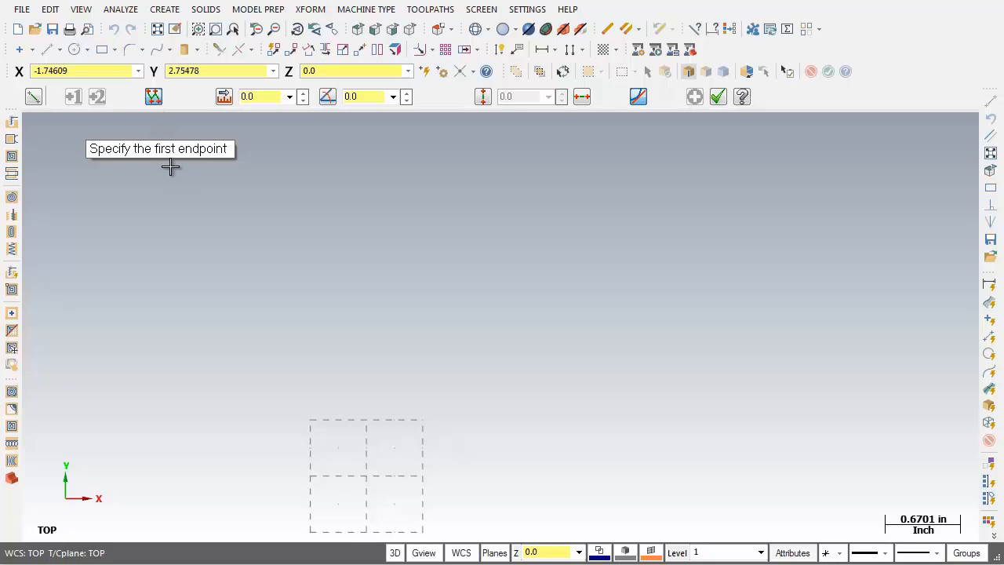
click(366, 477)
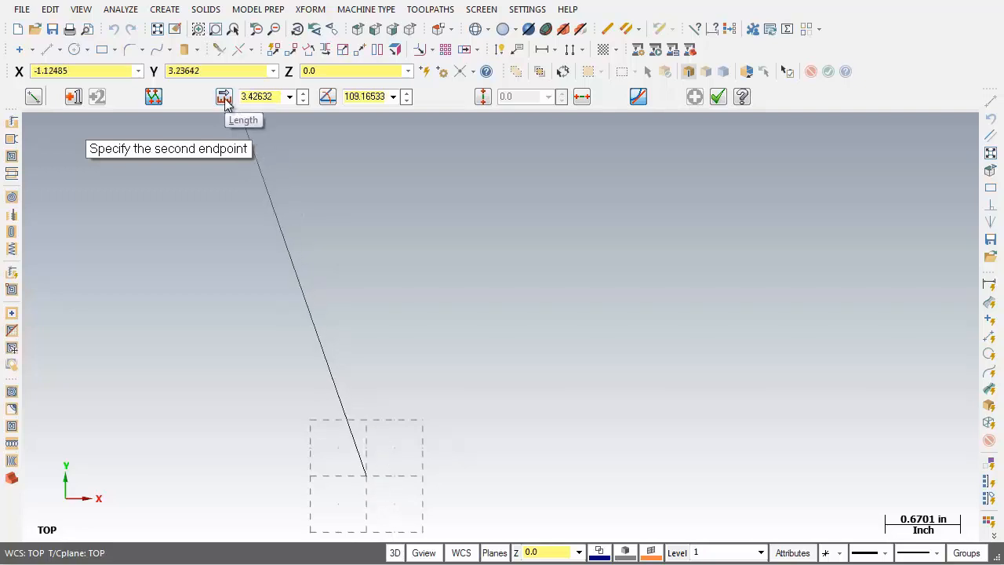
click(273, 96)
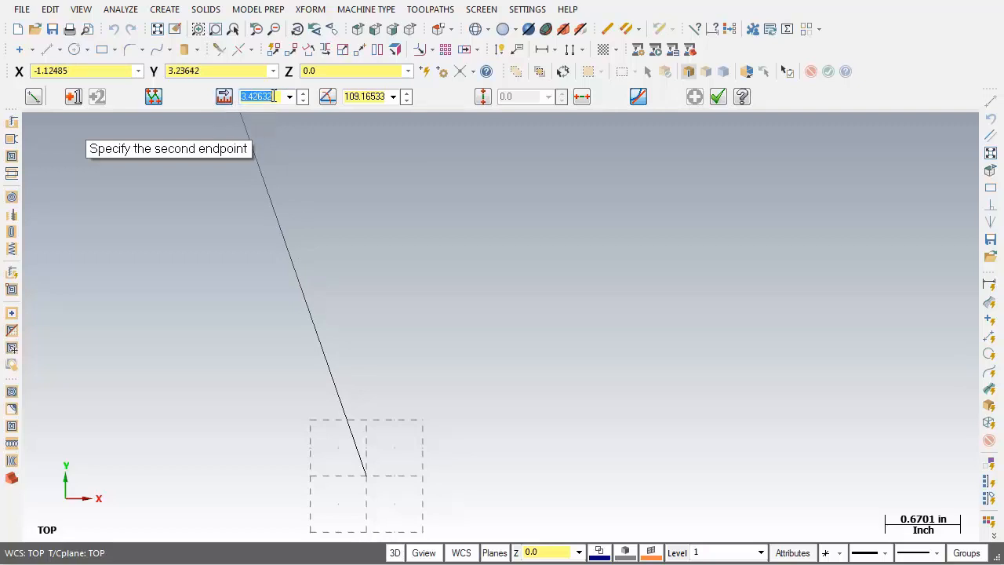
text(3.0)
key(Return)
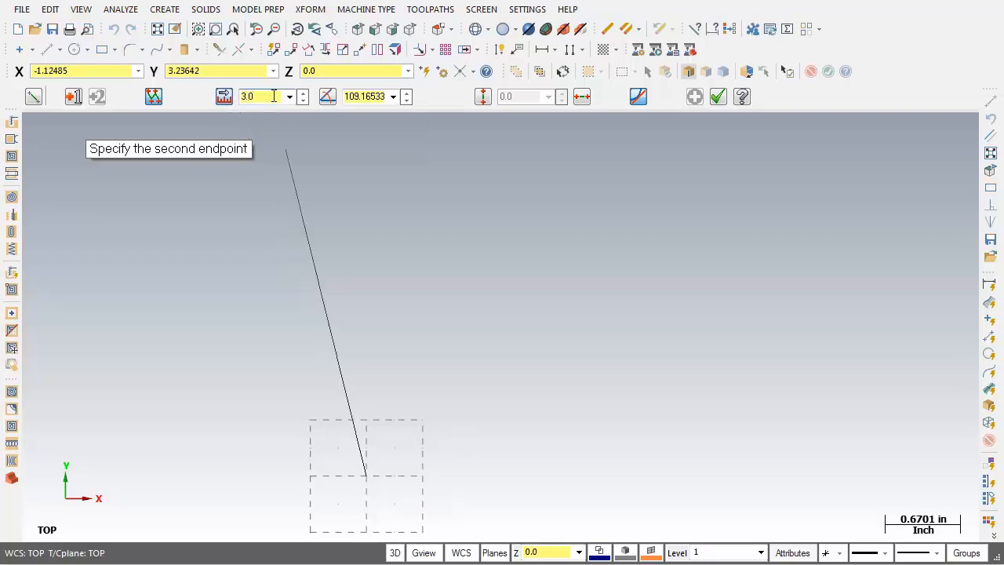
click(224, 97)
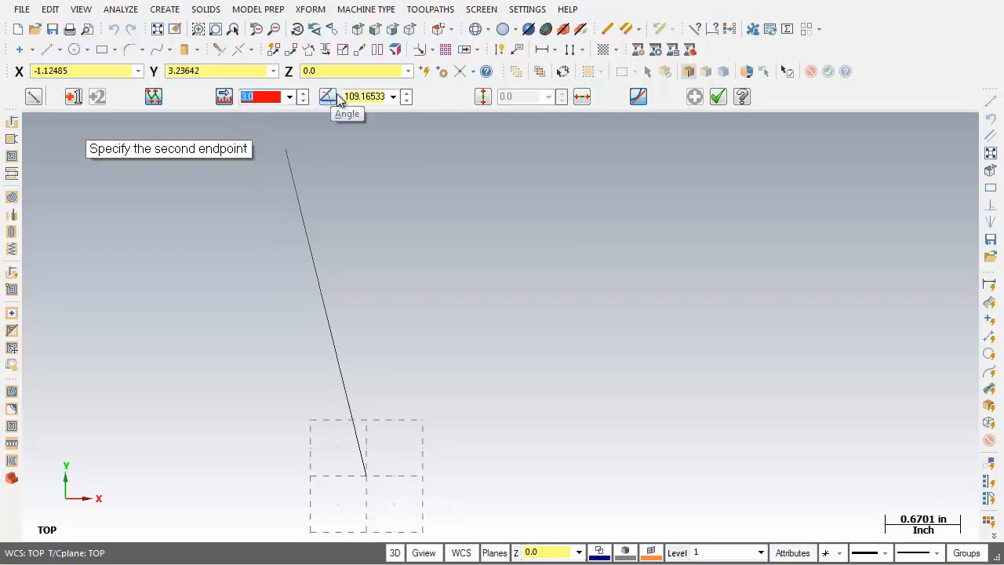
drag(345, 96, 389, 97)
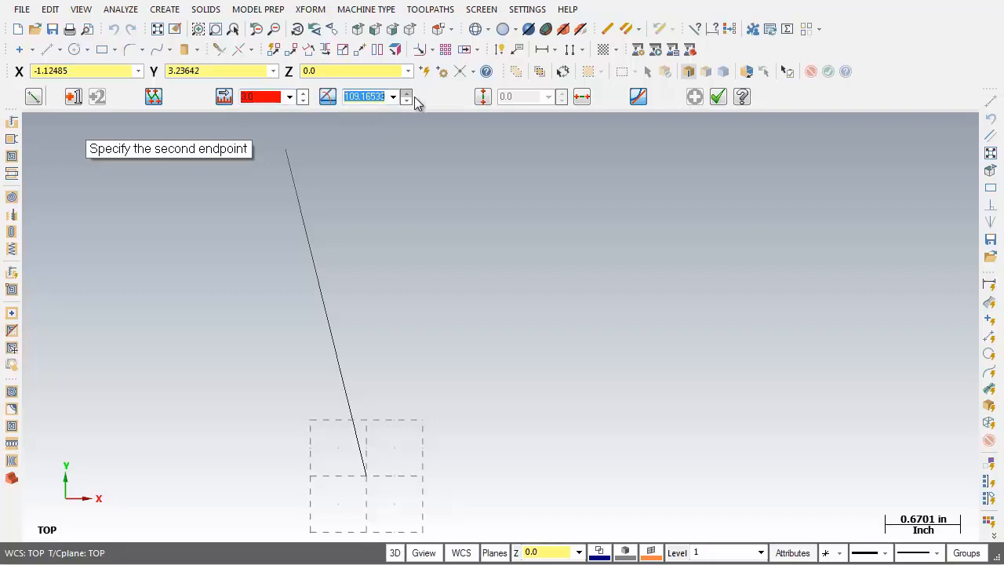
text(90)
key(Return)
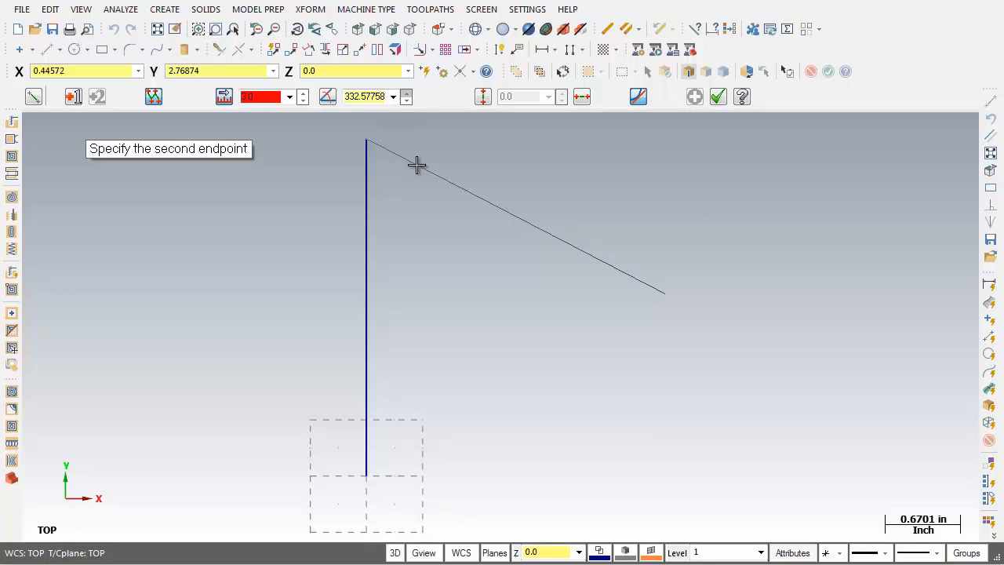
Step: Continue the multi-line chain with the top edge at angle 0, keeping the locked 3.0 length
click(153, 97)
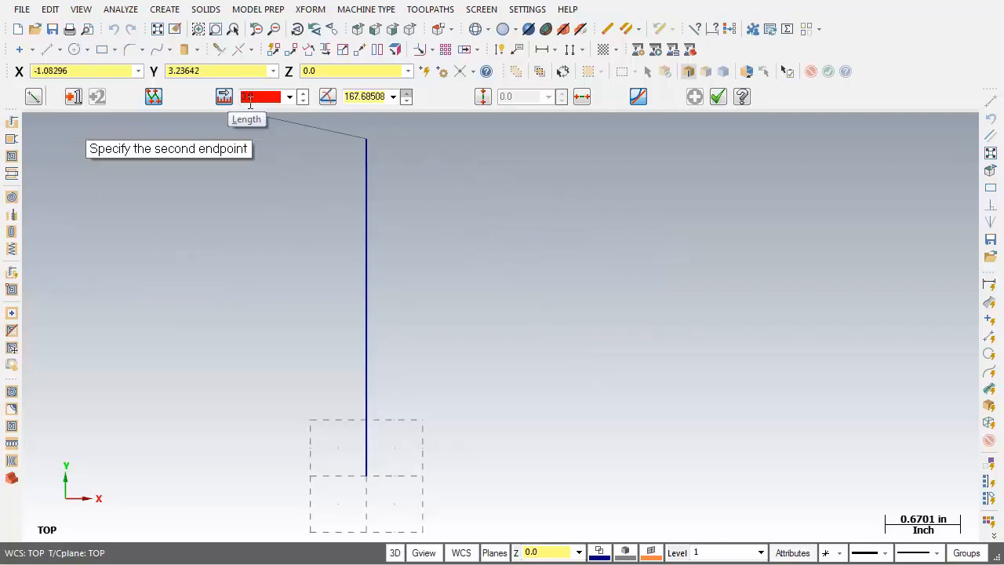
click(329, 97)
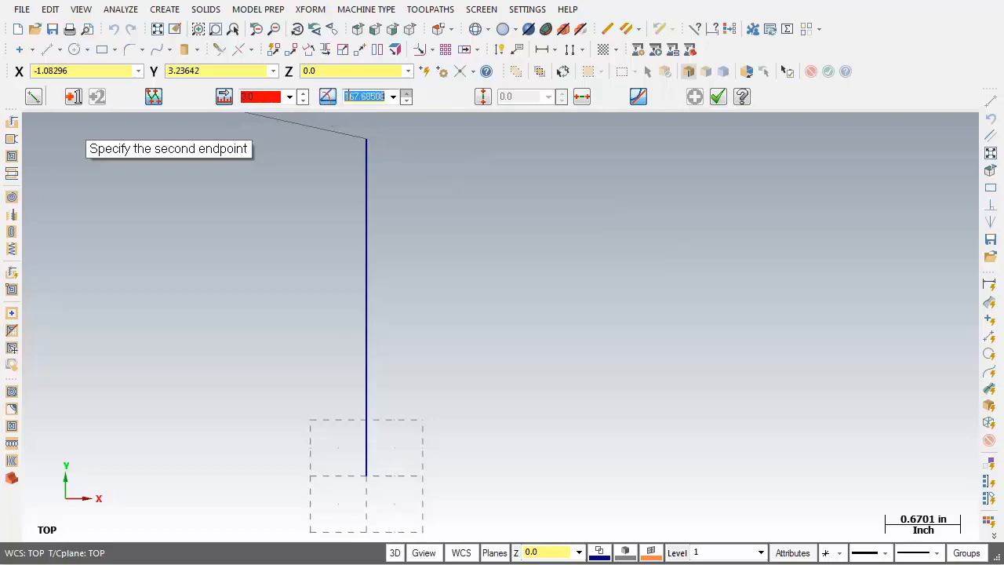
text(0)
key(Return)
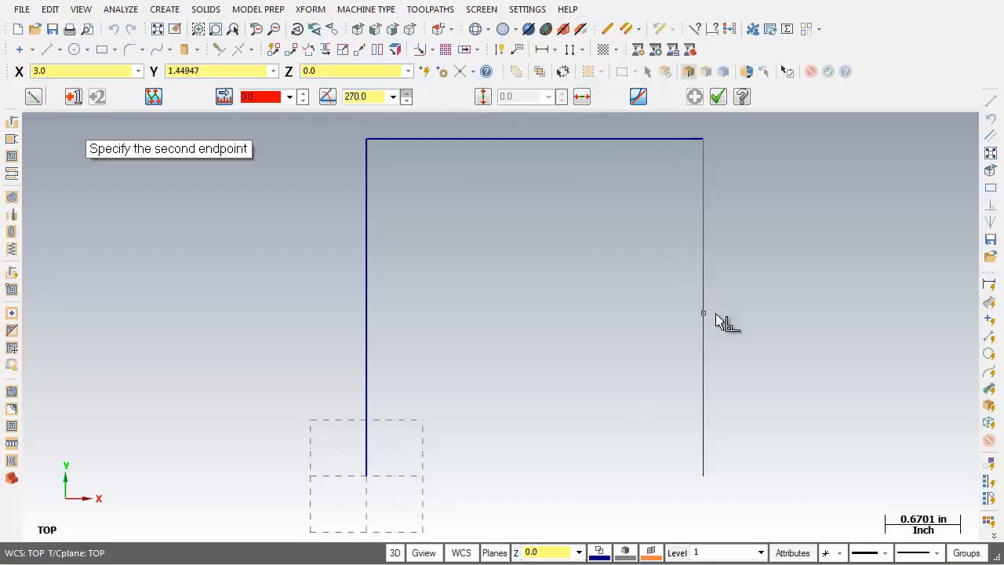
Step: Continue the chain downward with the right edge at an angle of -90
click(351, 98)
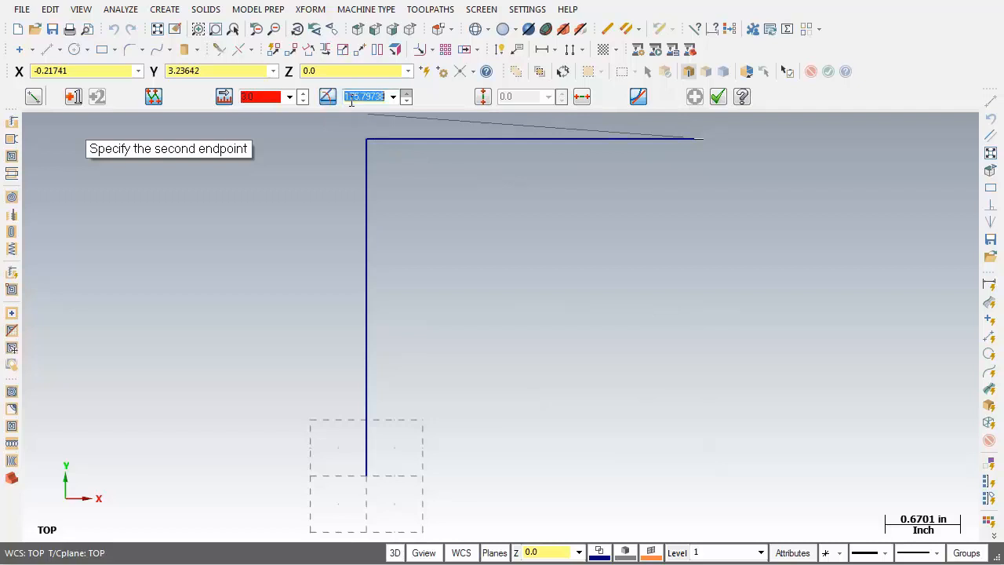
text(-90)
key(Return)
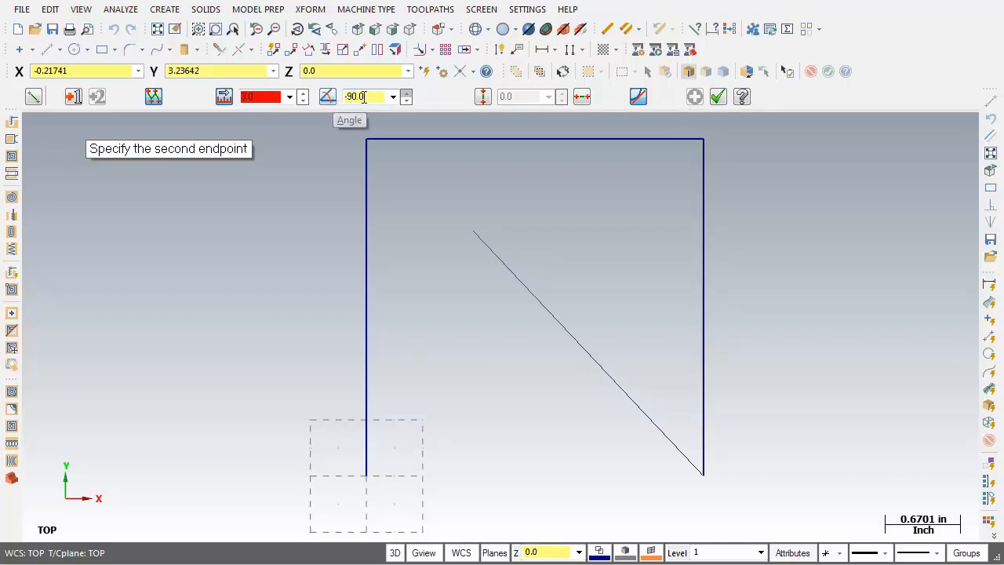
Step: Close the square with the bottom edge at an angle of 180 and finish the line command
click(368, 96)
text(180)
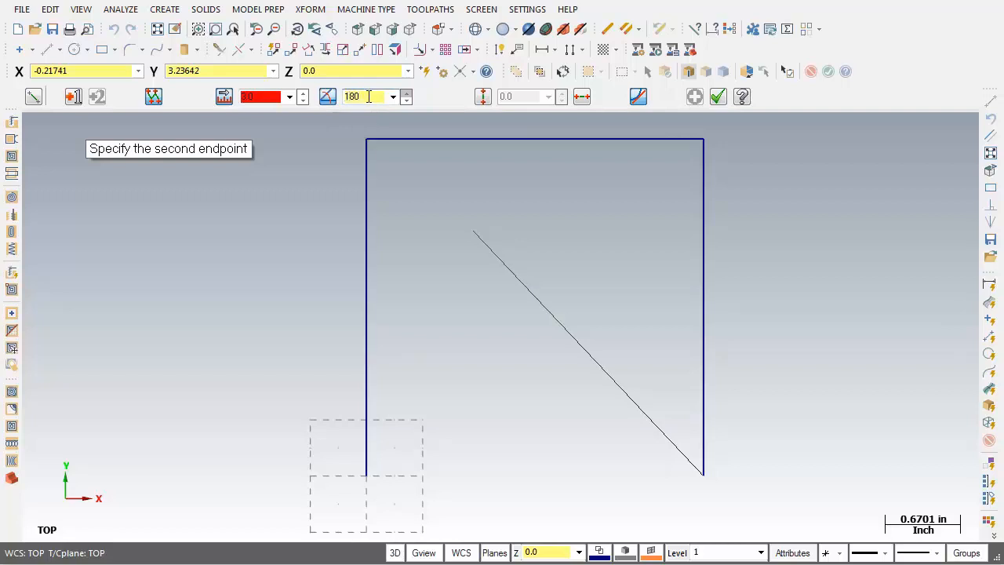
key(Return)
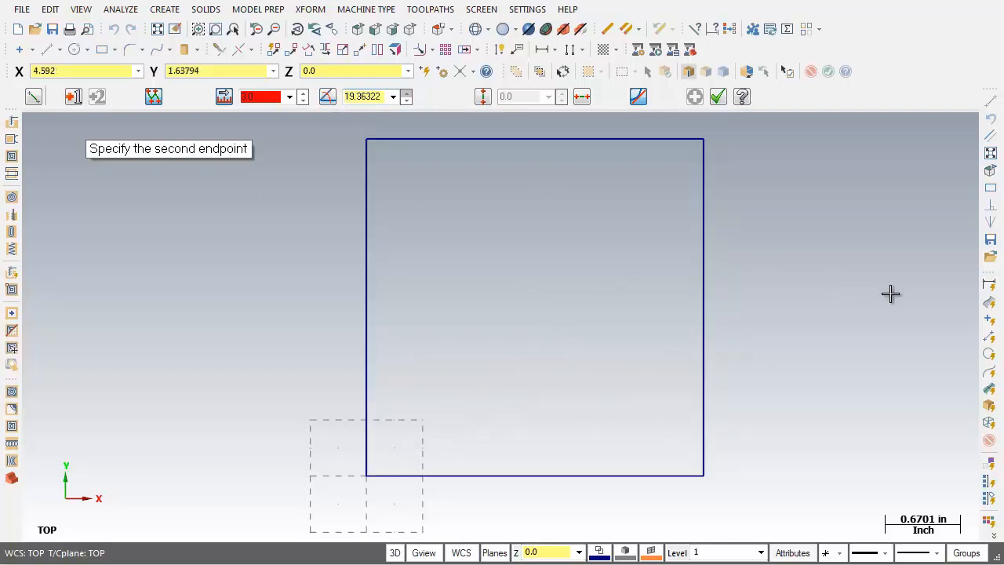
click(721, 96)
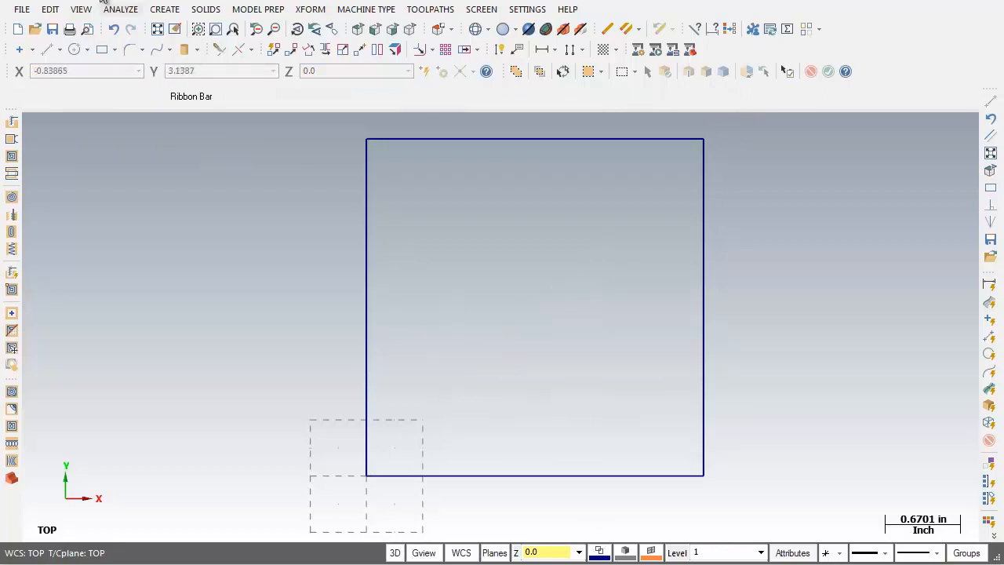
Step: Create a bisecting line between the square's left and top edges using the Bisect line command with the 1 Solution option
click(165, 9)
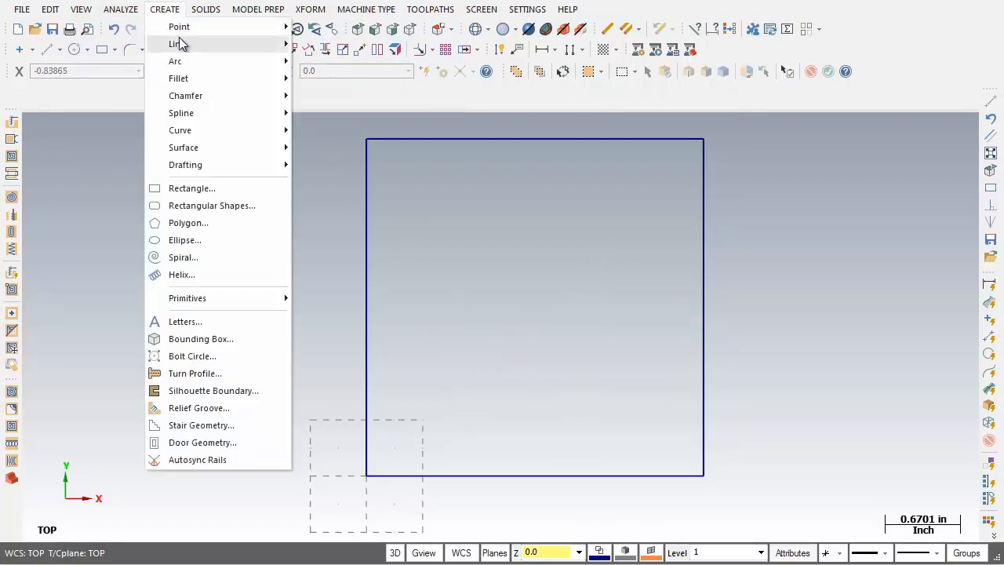
mouse_move(179, 44)
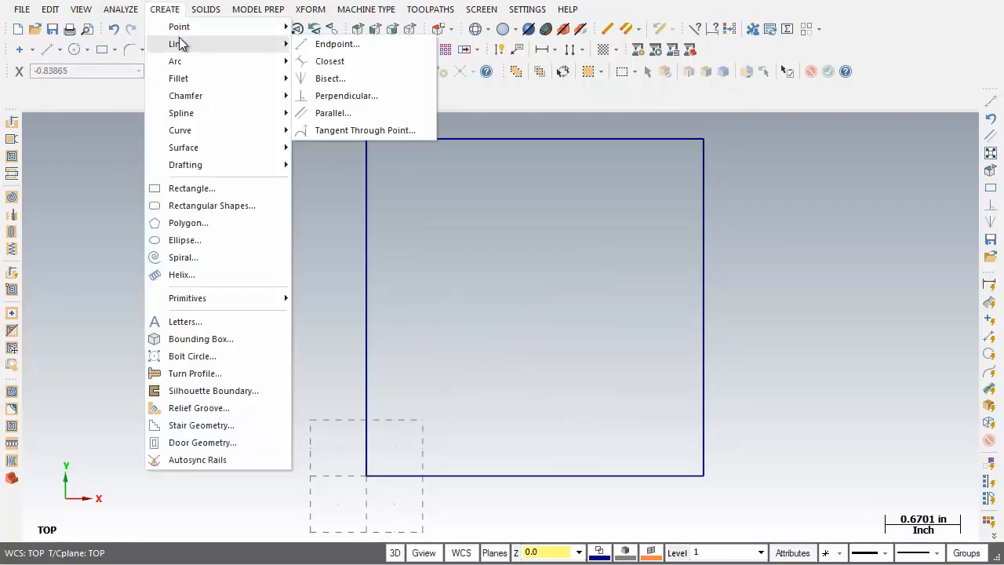
click(360, 80)
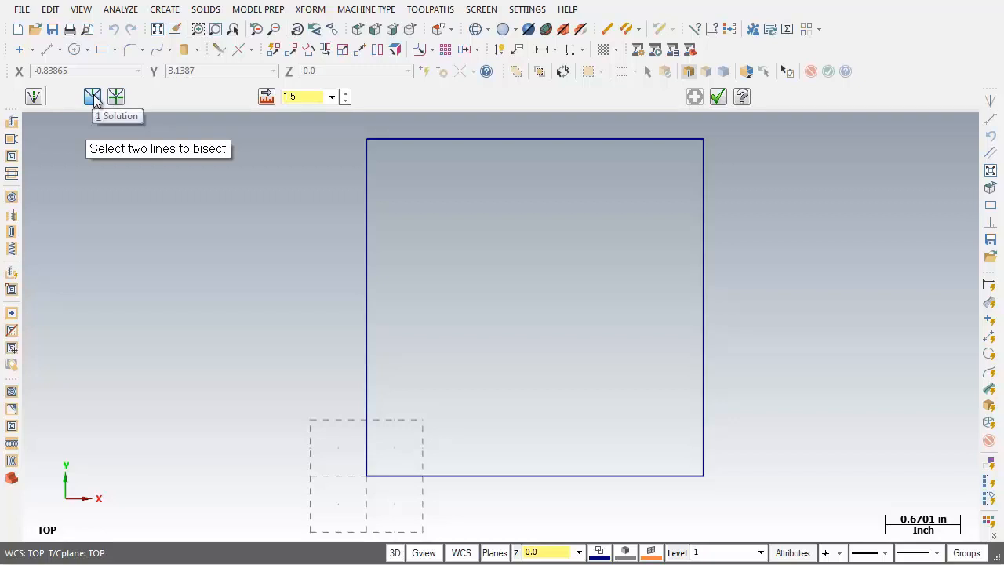
click(92, 95)
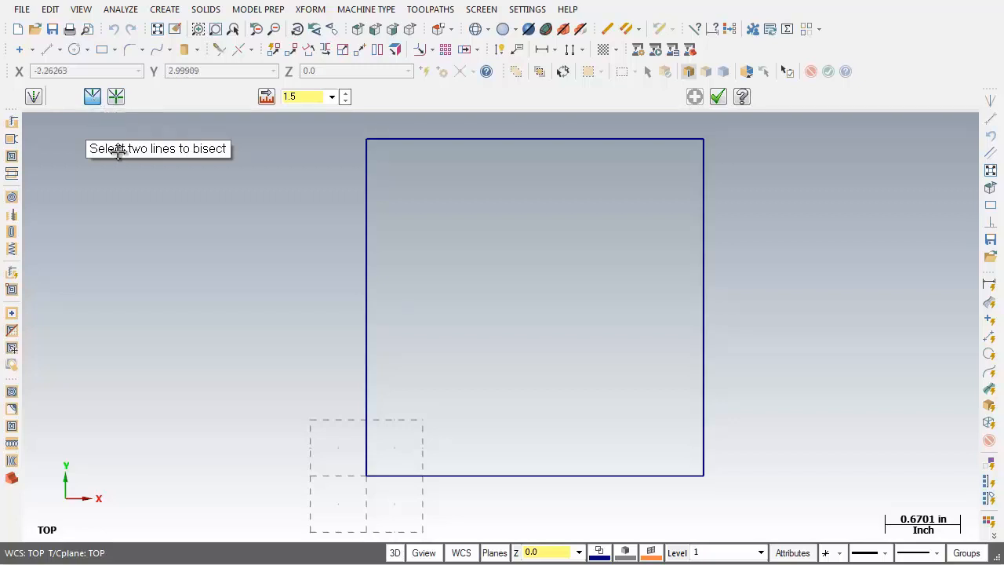
drag(138, 154, 155, 150)
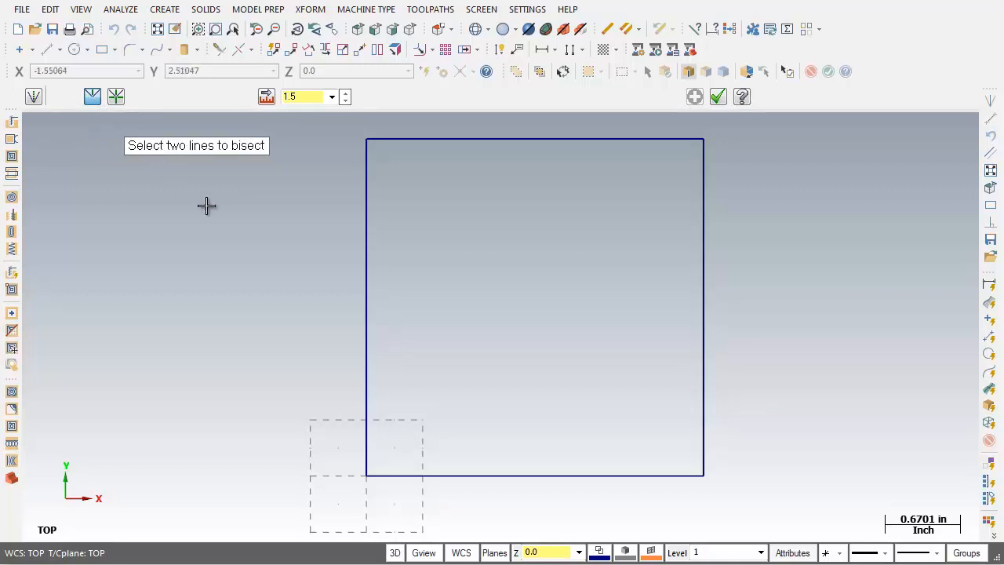
click(378, 248)
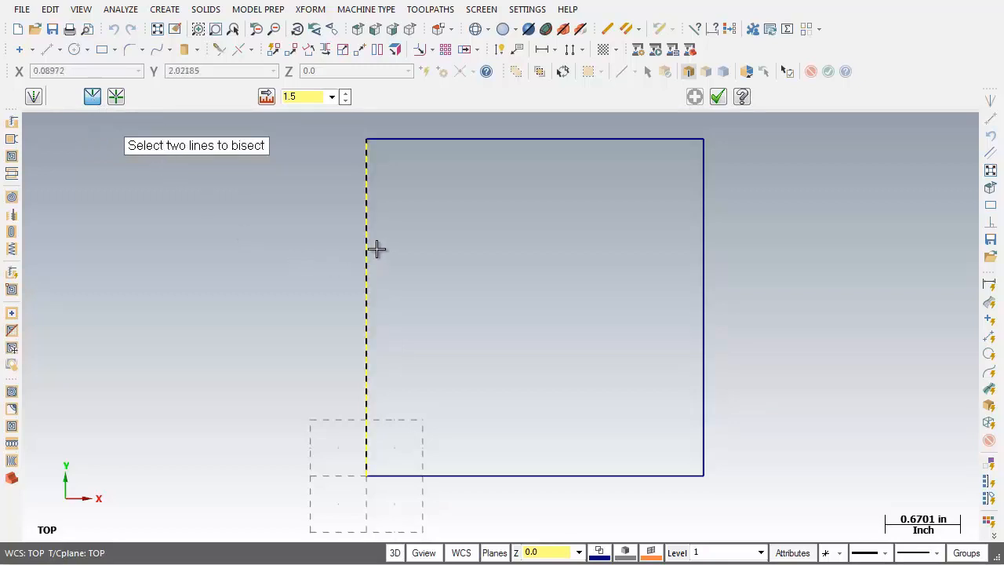
click(450, 145)
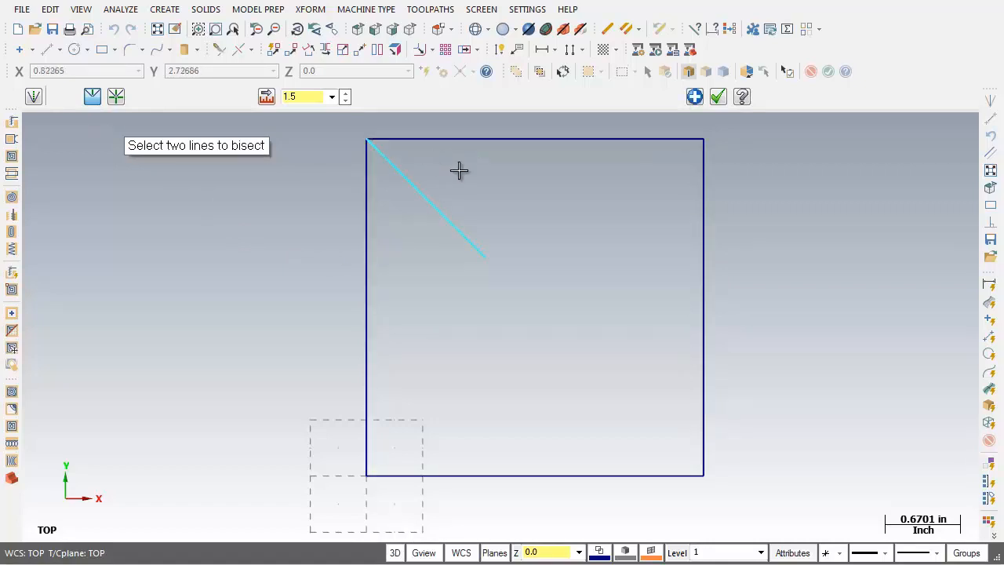
click(467, 235)
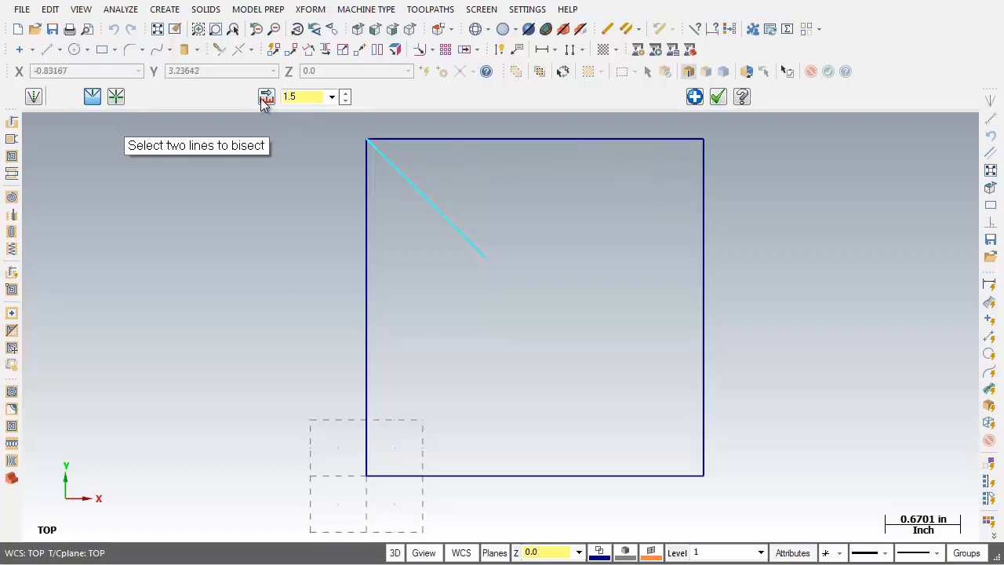
Step: Set the bisecting line's length to 2.0 and apply it, keeping the command active
click(300, 96)
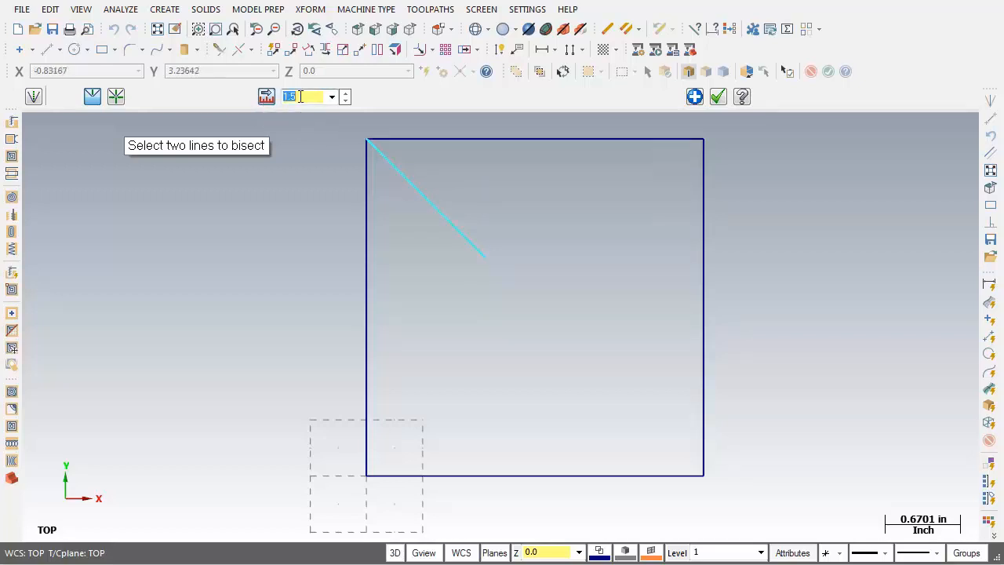
text(2)
key(Return)
click(690, 101)
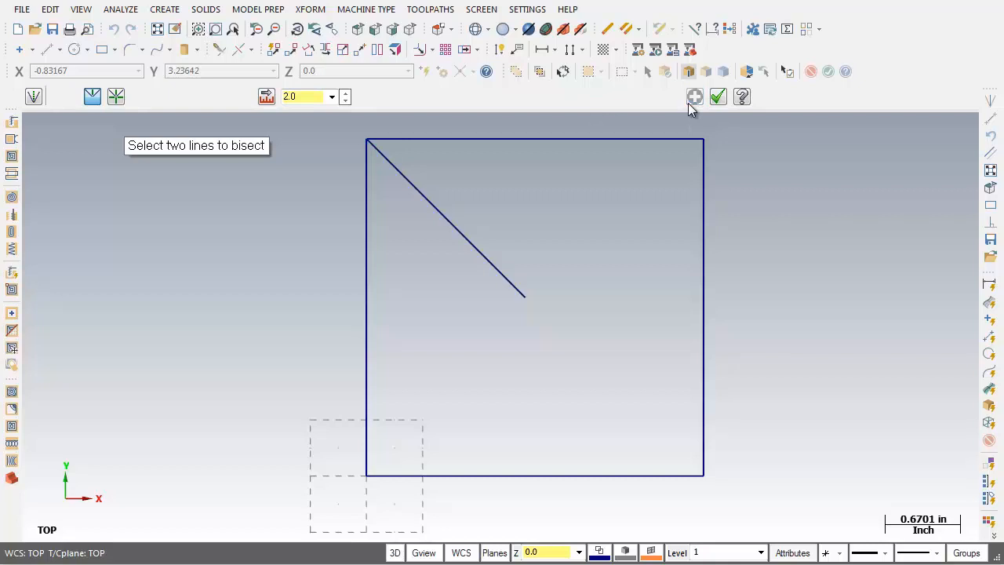
Step: Bisect the square's right and top edges with the multiple-solution option, keep the inward line, and set its length to 1.0
click(115, 98)
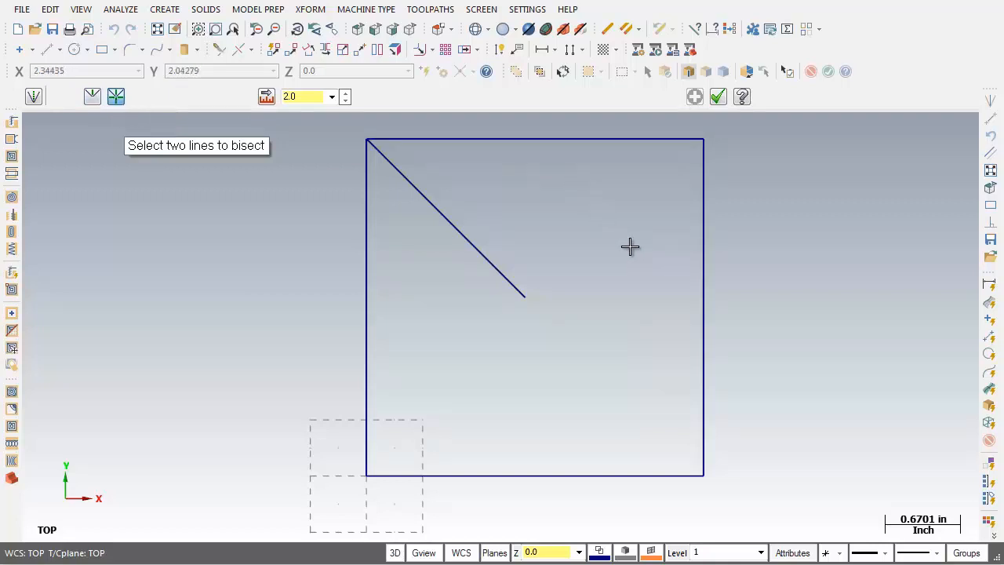
click(699, 239)
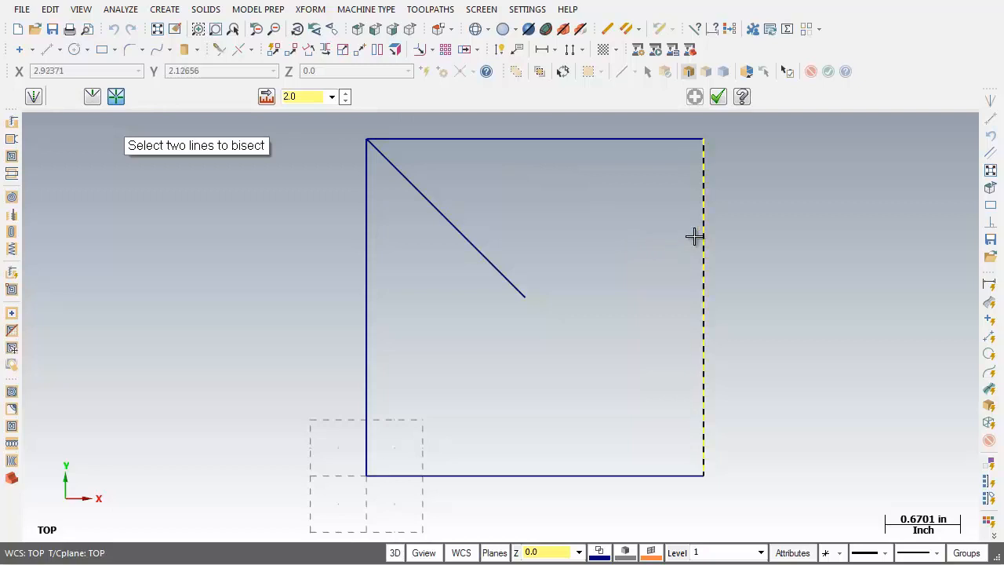
click(589, 145)
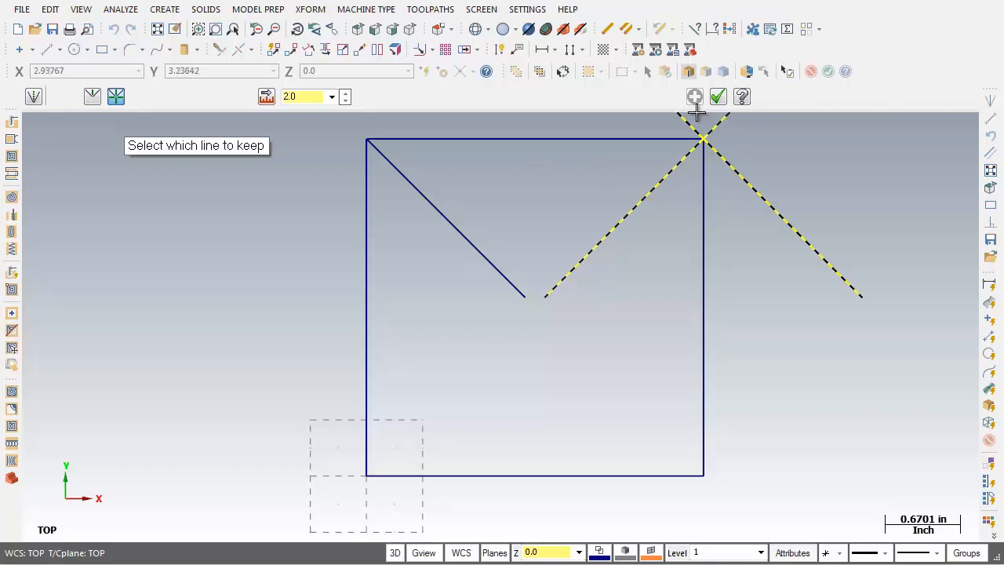
click(648, 197)
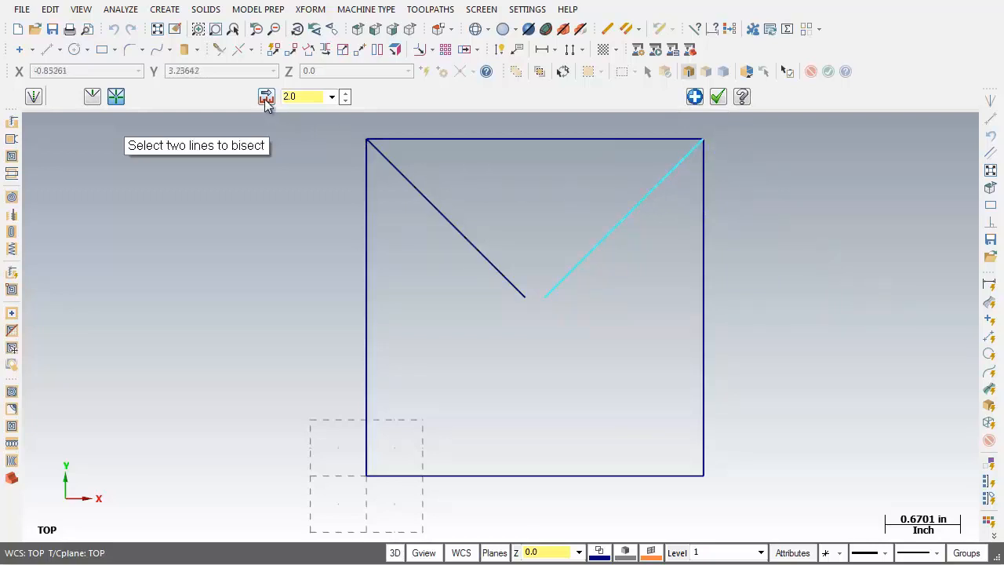
click(309, 97)
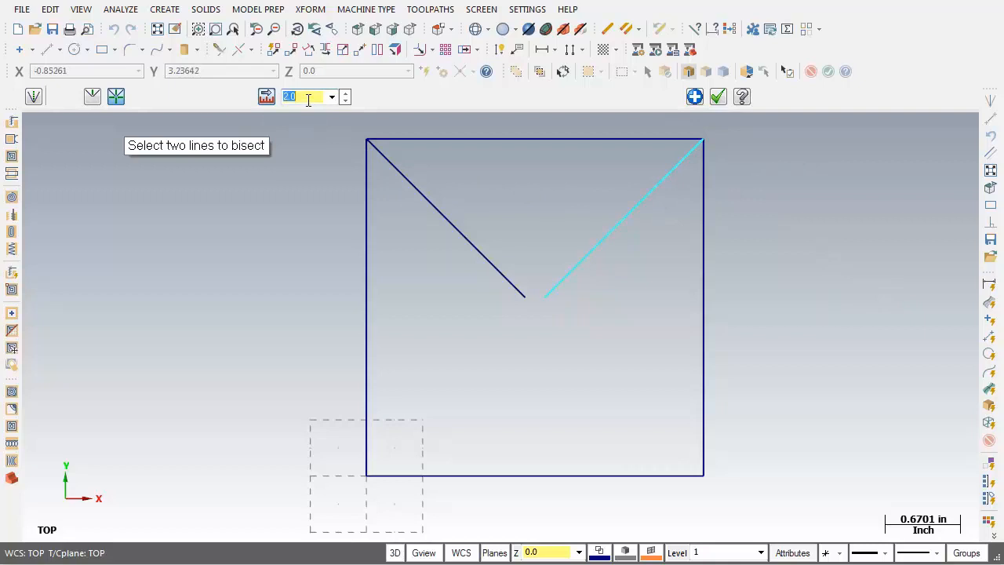
text(1.0)
click(719, 97)
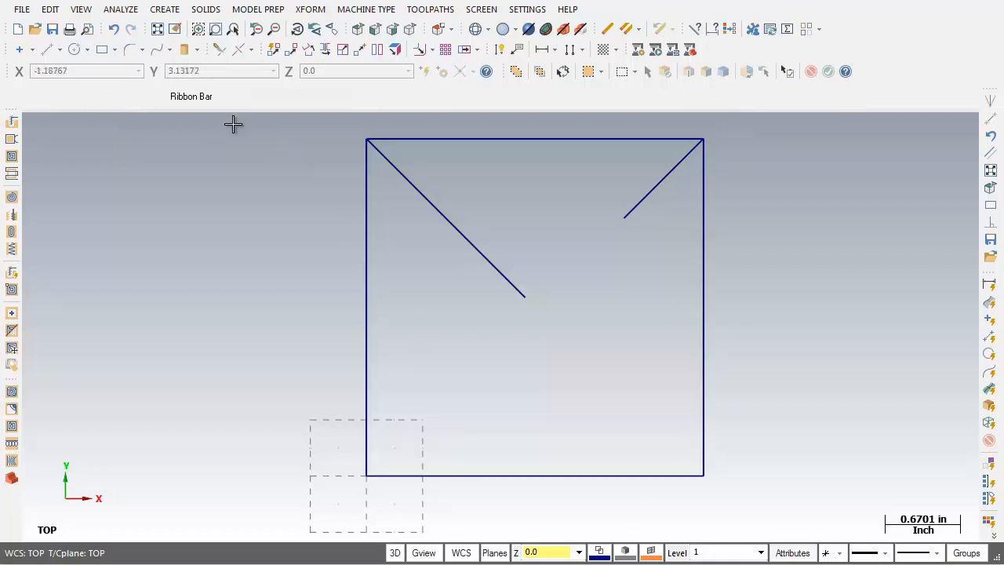
Step: Create the closest line between the long bisecting line and the square's right edge, and undo it
click(171, 10)
mouse_move(185, 50)
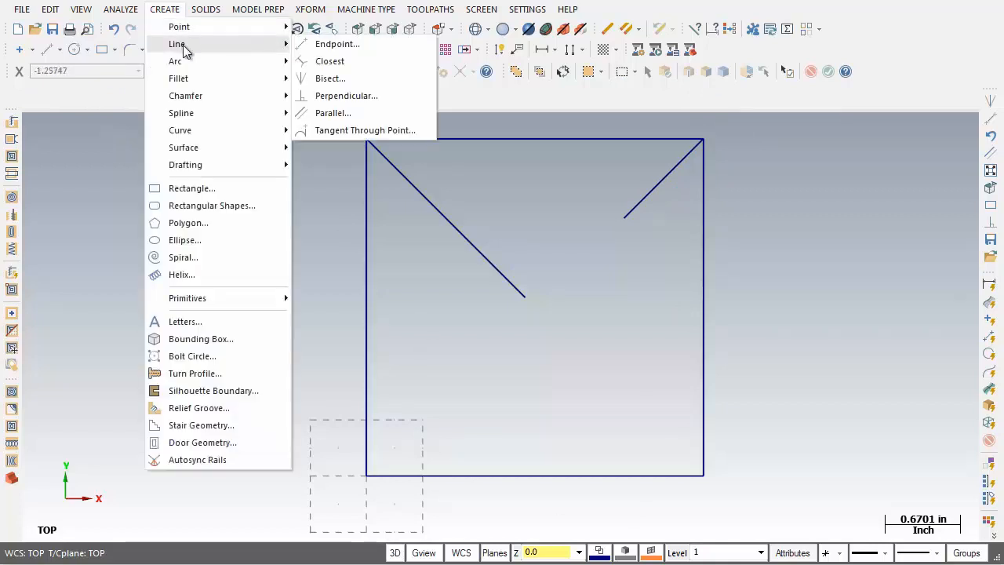
click(373, 63)
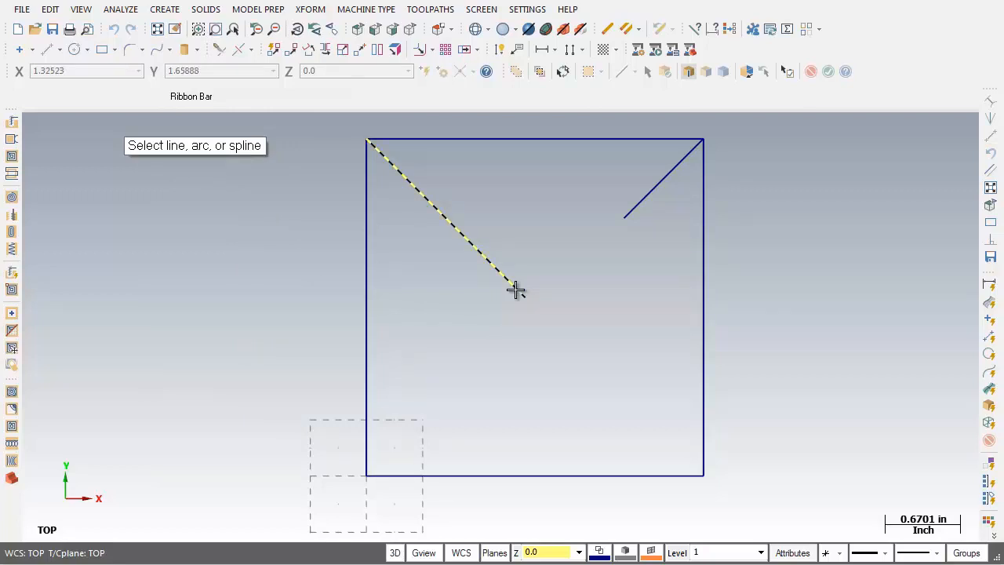
click(703, 324)
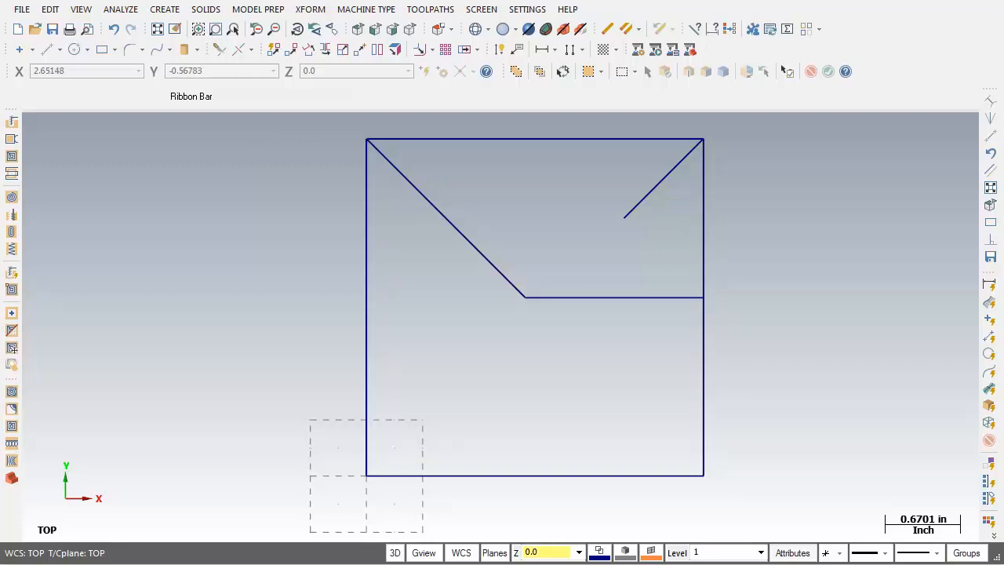
click(114, 29)
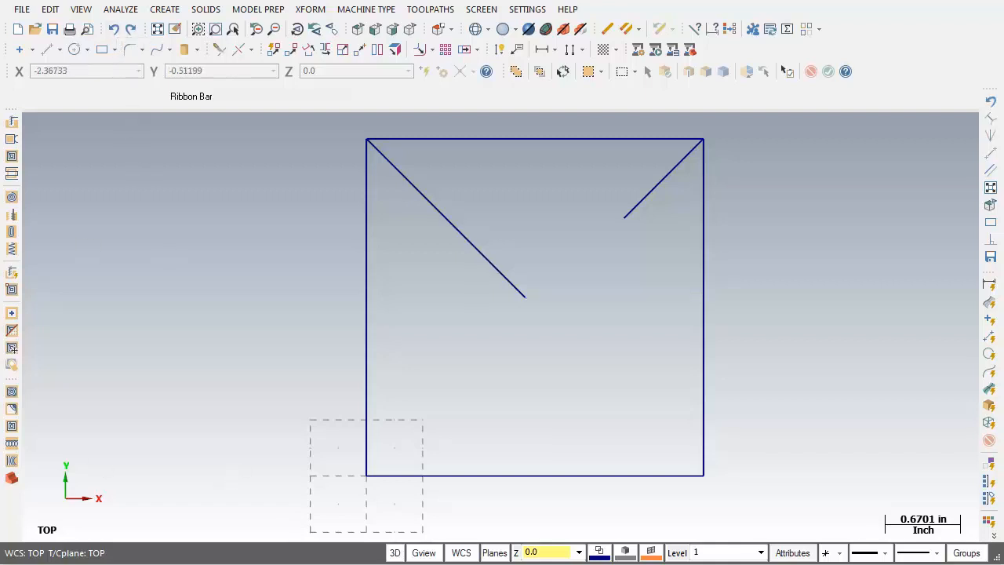
Step: Create a line perpendicular to the square's bottom edge through the inner endpoint of the long bisecting line, and apply it
click(163, 11)
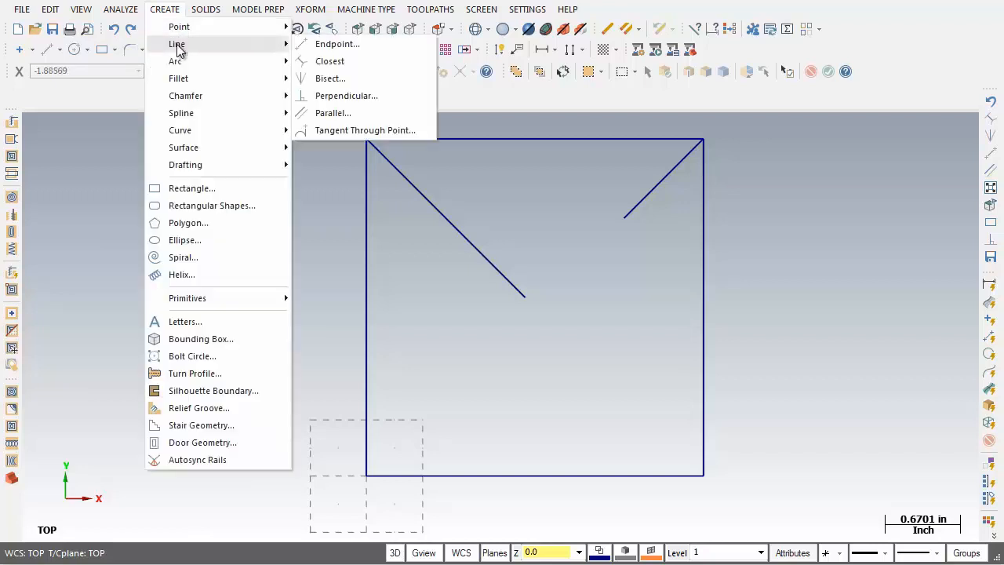
click(390, 102)
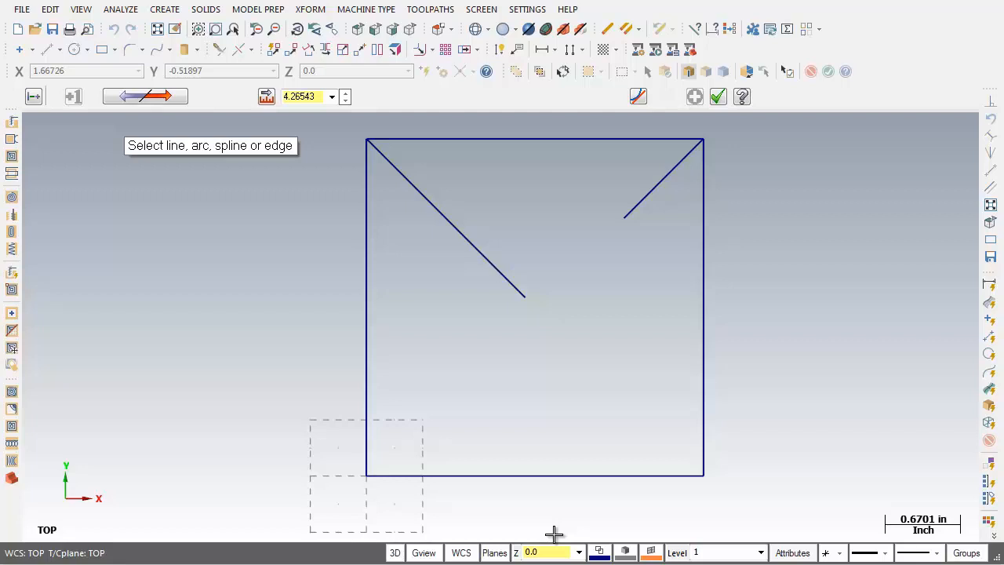
click(526, 473)
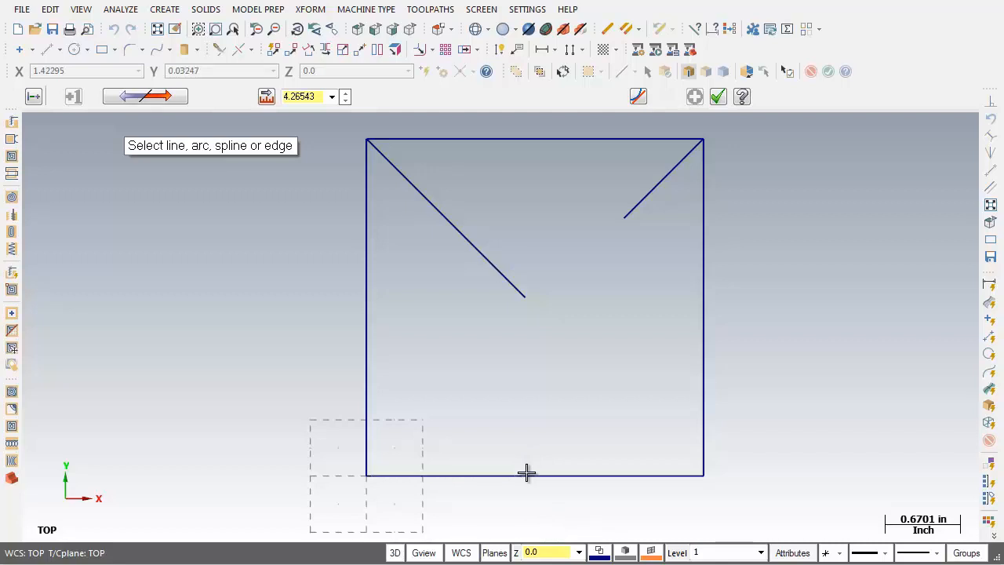
click(525, 298)
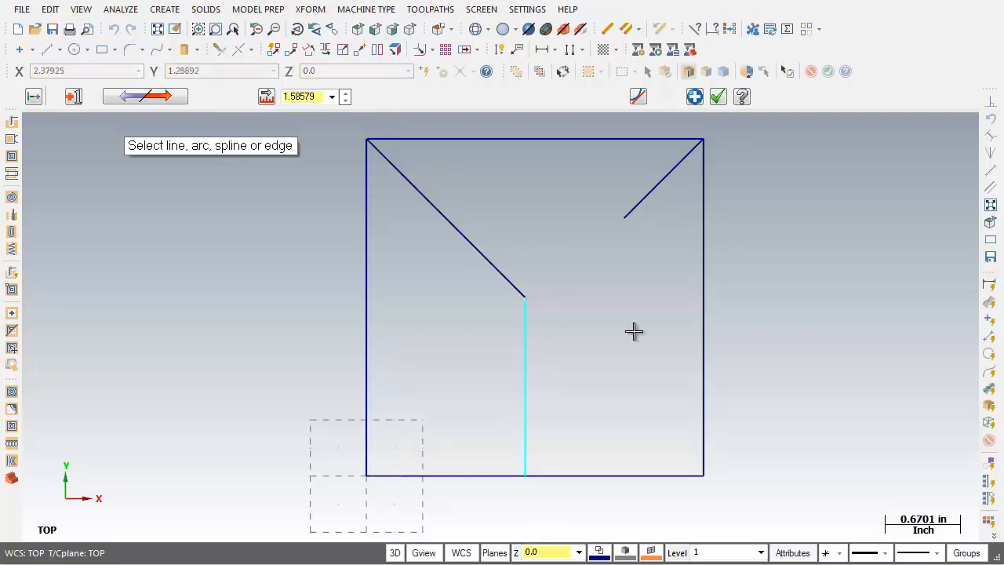
click(695, 97)
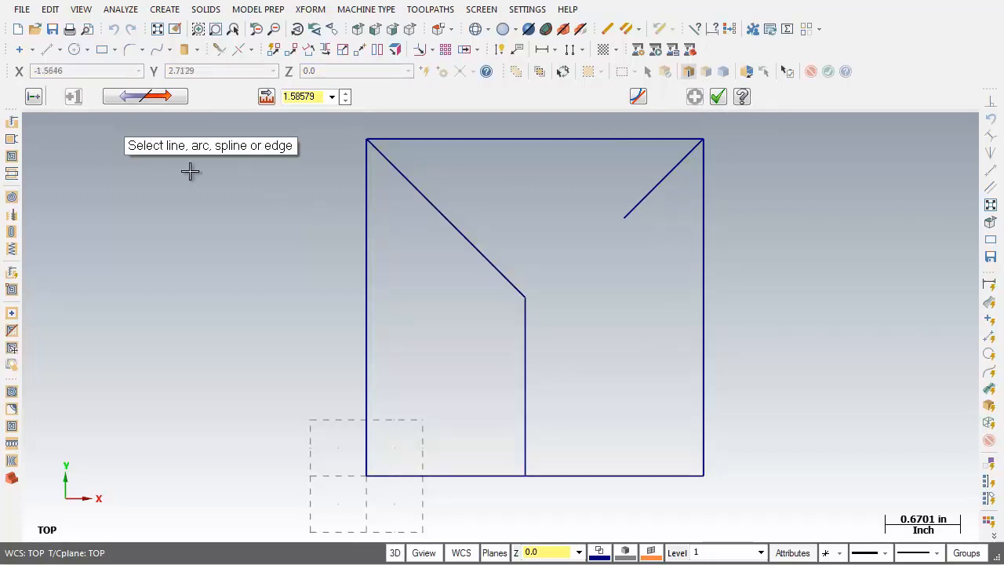
Step: Create a line perpendicular to the square's right edge through the same inner endpoint of the long bisecting line, and apply it
click(704, 362)
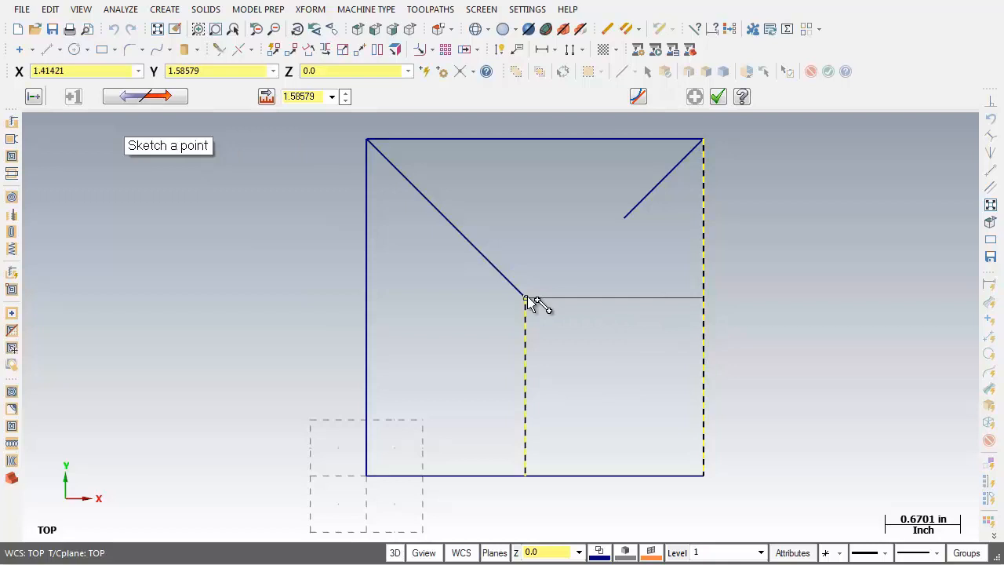
click(528, 299)
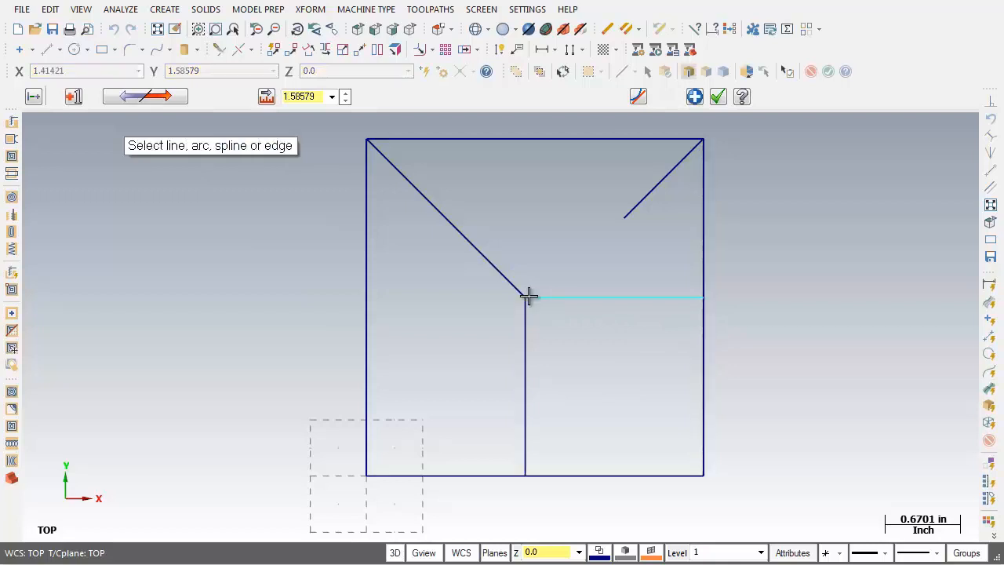
click(694, 97)
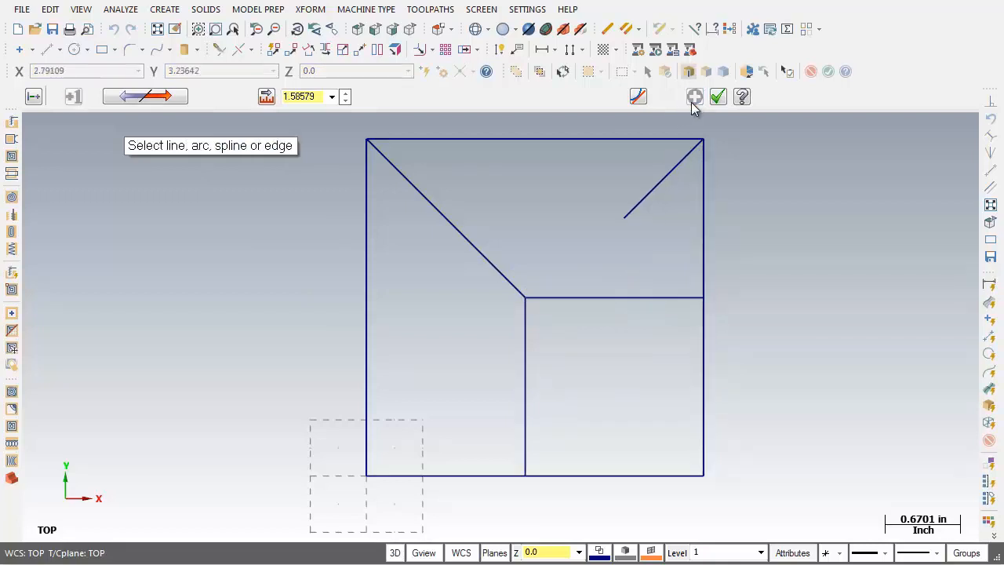
Step: Sketch a freehand line about 2.74 inches long perpendicular to the bottom edge, right of the square's middle, and finish the command
click(620, 474)
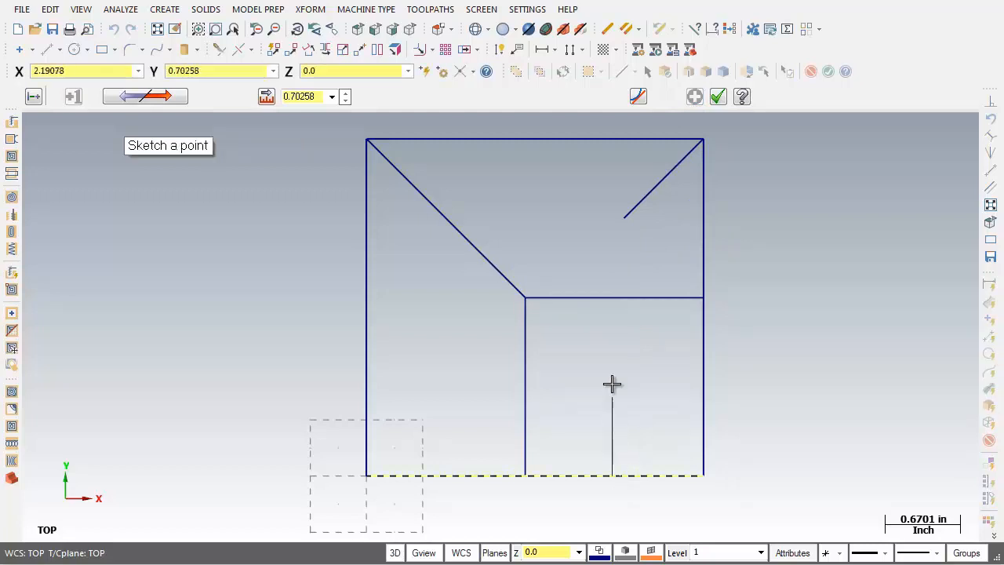
click(575, 168)
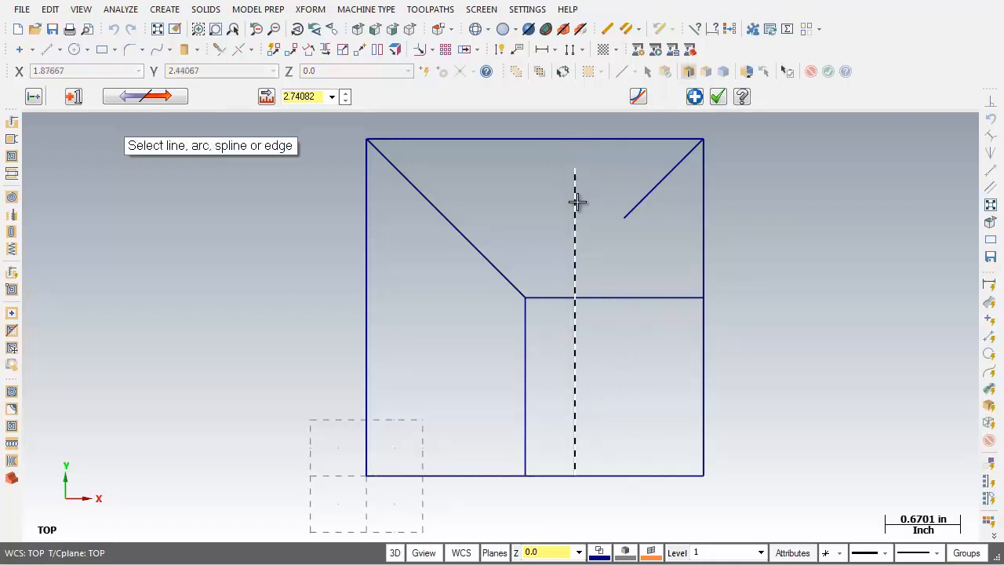
click(718, 98)
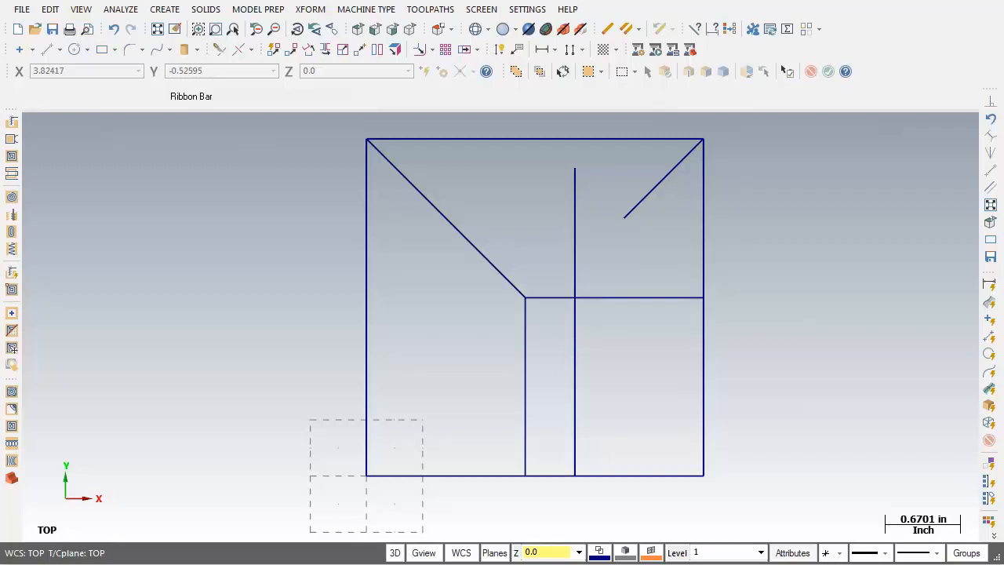
Step: Using Line Endpoint with the length unlocked, draw a tangent line across the upper sides of the two circles above the square
key(Up)
key(Up)
key(Up)
key(Up)
key(Up)
key(Up)
key(Up)
key(Up)
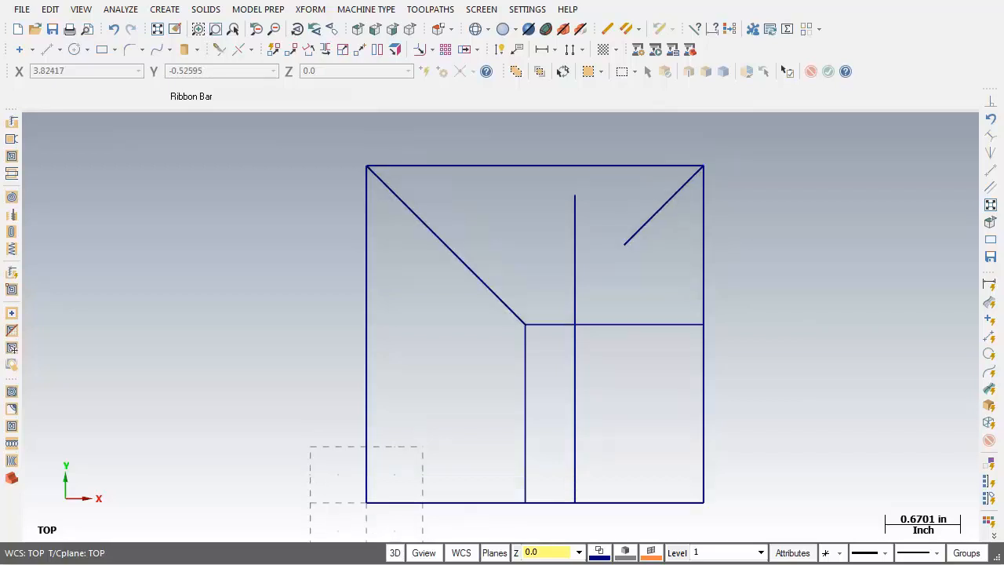
key(Up)
key(Up)
key(Up)
key(Up)
key(Up)
key(Up)
key(Up)
key(Up)
key(Up)
key(Up)
key(Up)
key(Up)
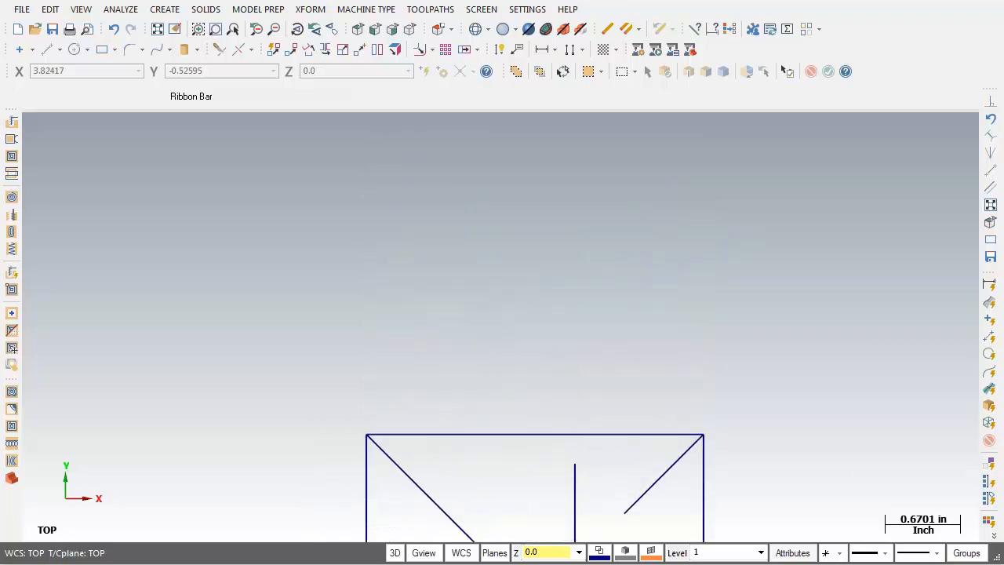
key(Up)
key(Up)
key(Up)
key(Up)
key(Up)
key(Up)
key(Up)
key(Up)
key(Up)
key(Up)
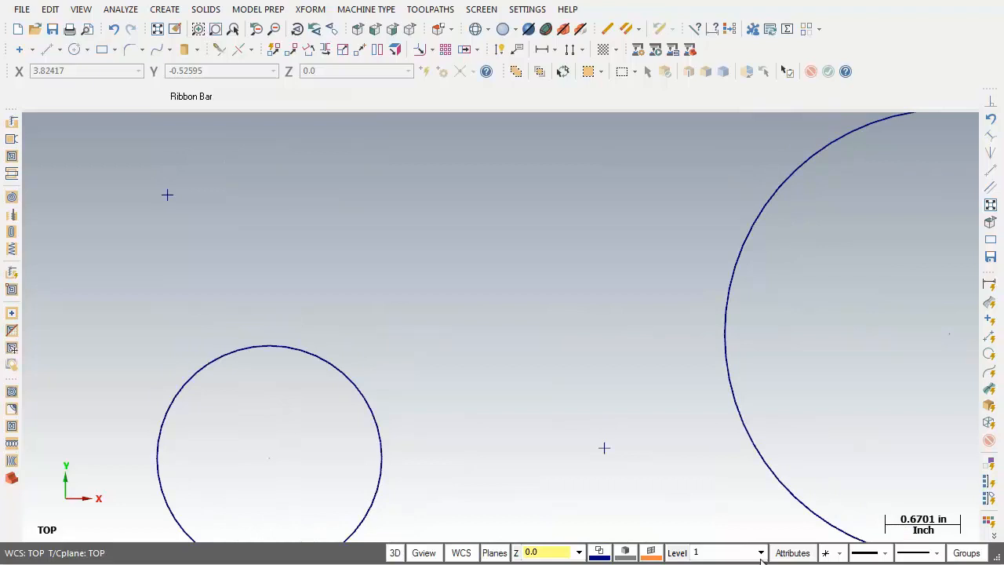
scroll(754, 507, down, 3)
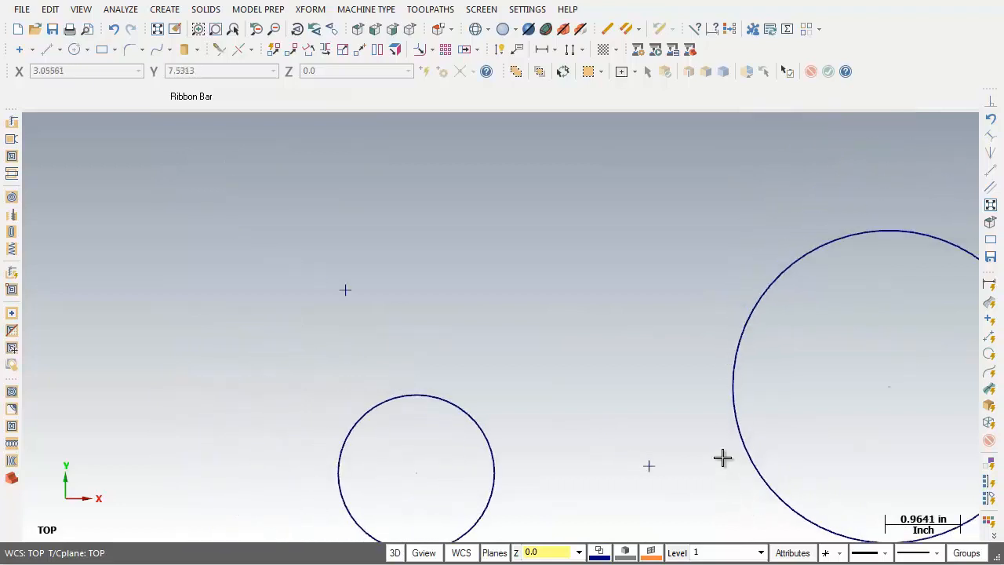
mouse_move(723, 457)
middle_down()
mouse_move(603, 400)
mouse_move(534, 385)
mouse_move(576, 390)
mouse_move(575, 402)
middle_up()
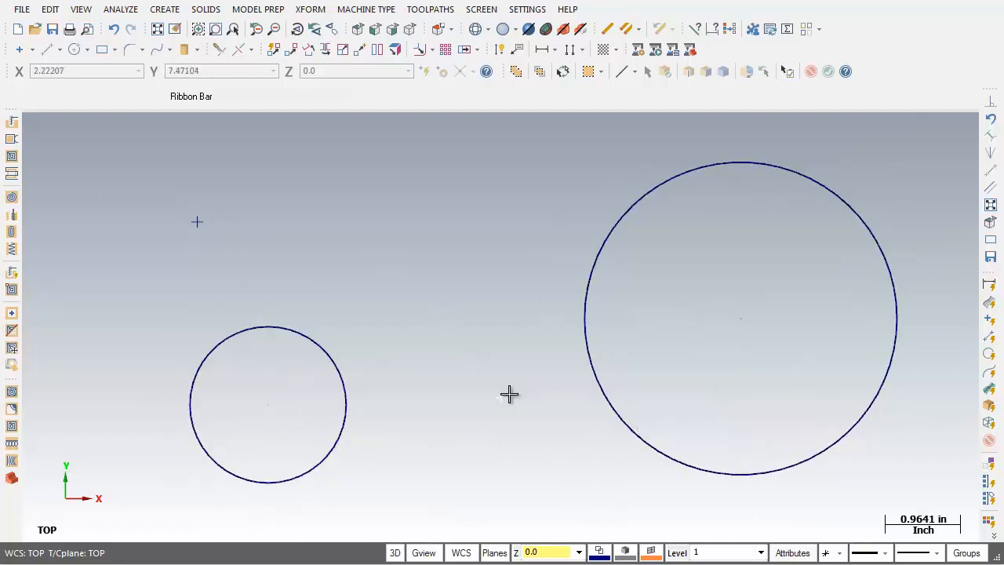
click(168, 10)
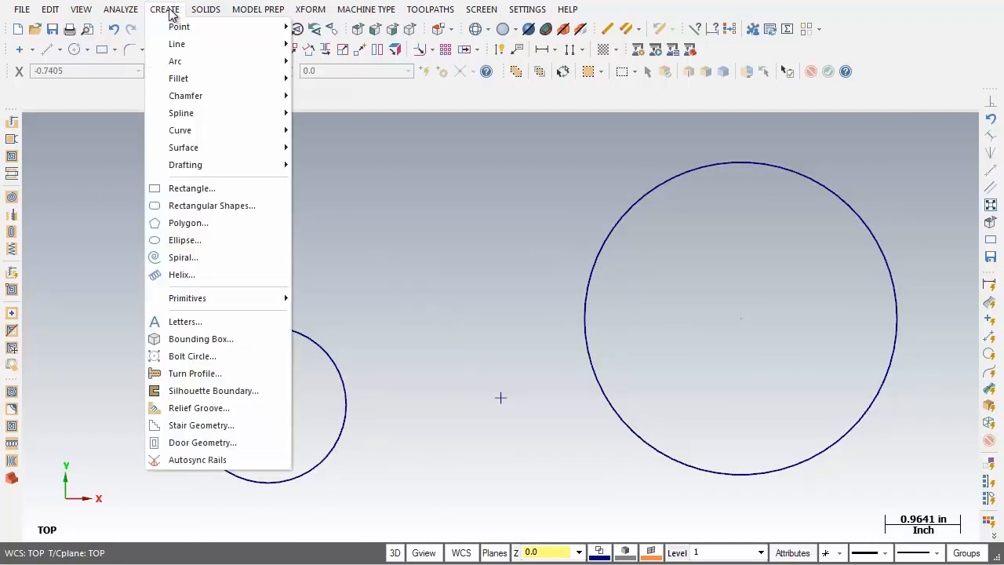
mouse_move(179, 44)
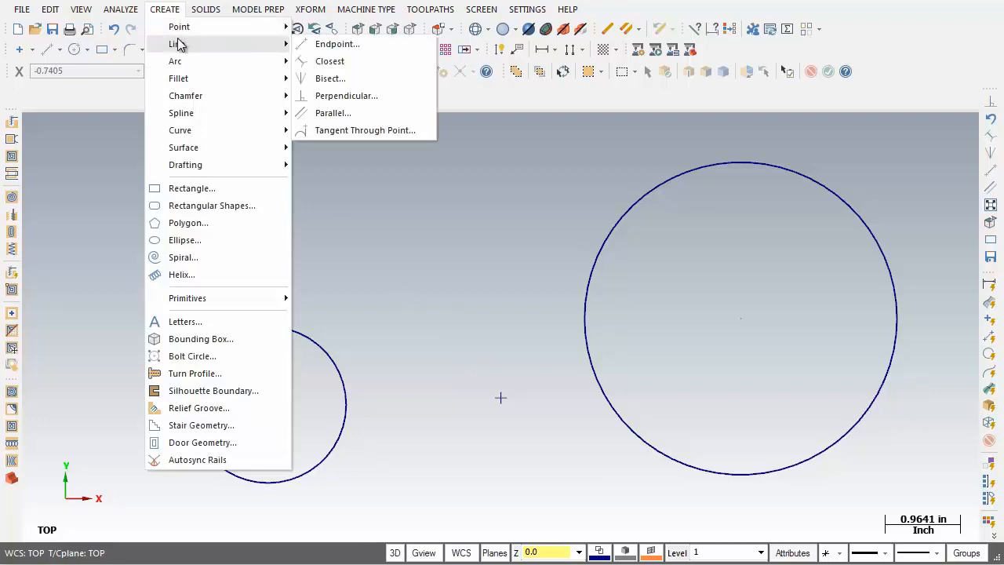
click(355, 47)
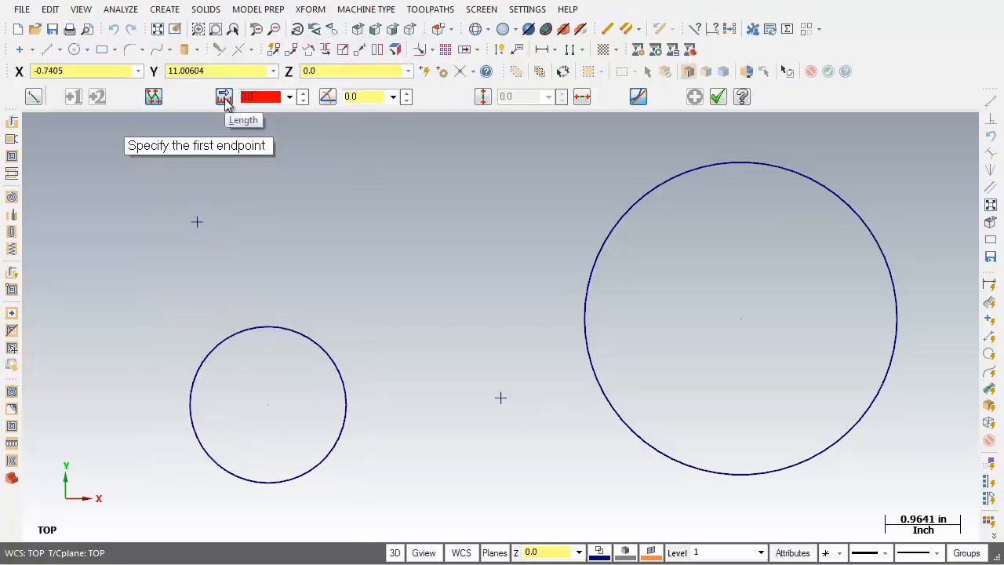
click(224, 99)
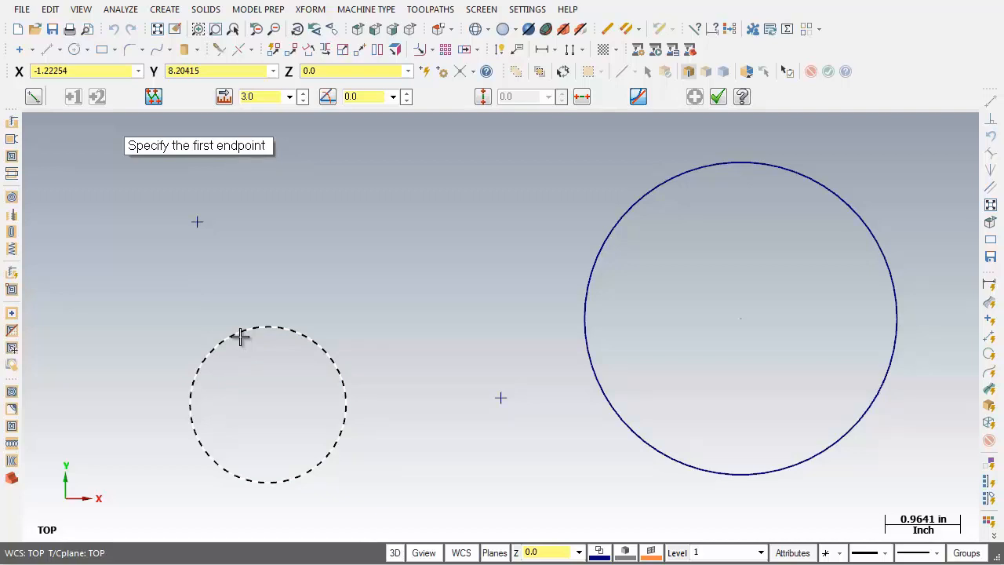
click(240, 336)
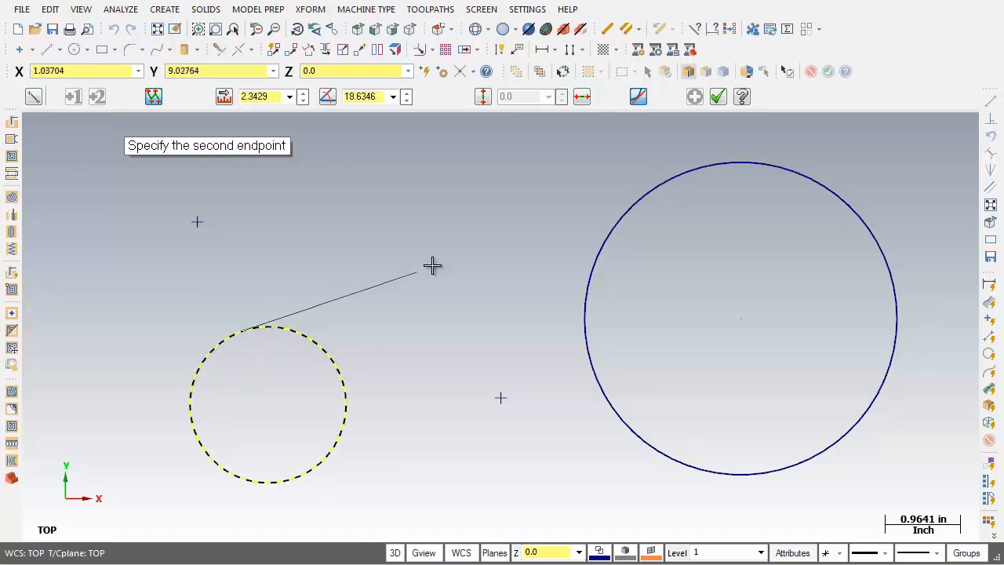
click(637, 208)
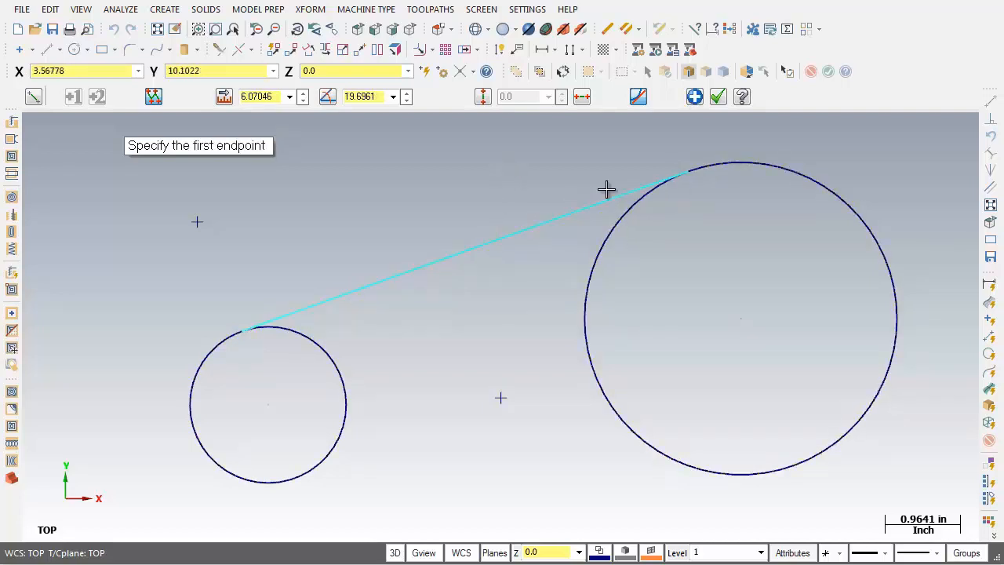
click(695, 96)
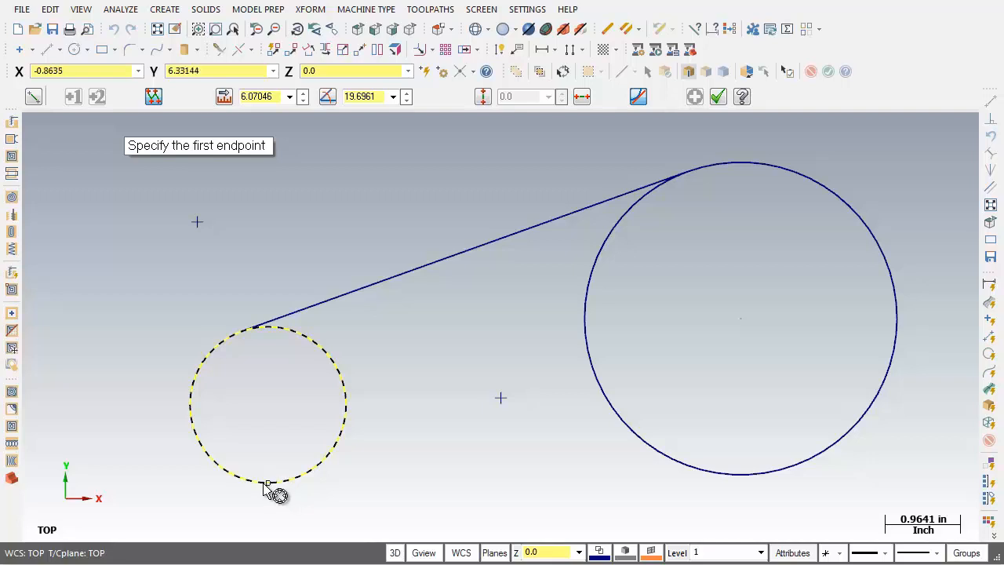
Step: Draw a line tangent to both circles from the small circle's lower right side to the large circle's upper left side, and apply it
click(328, 463)
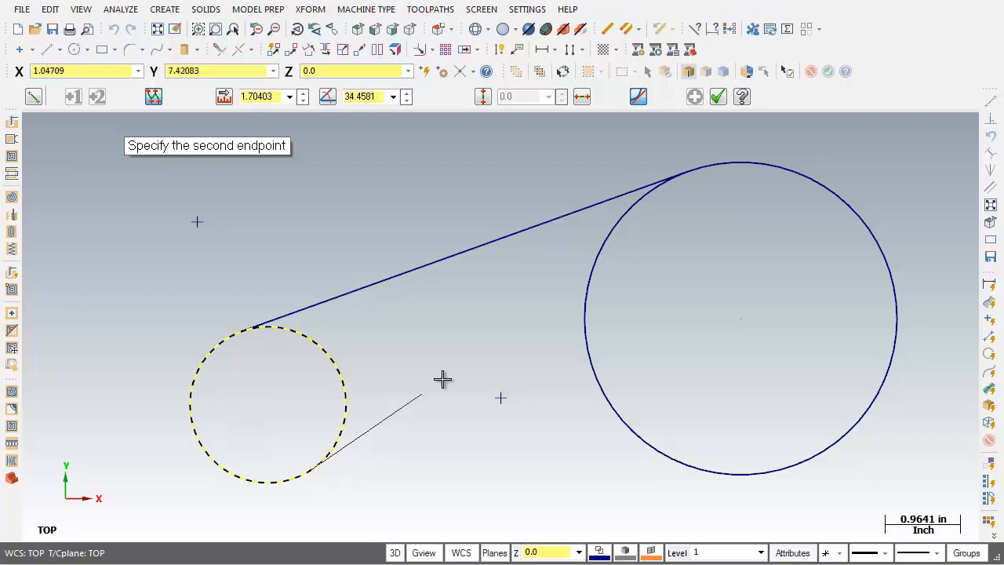
click(592, 272)
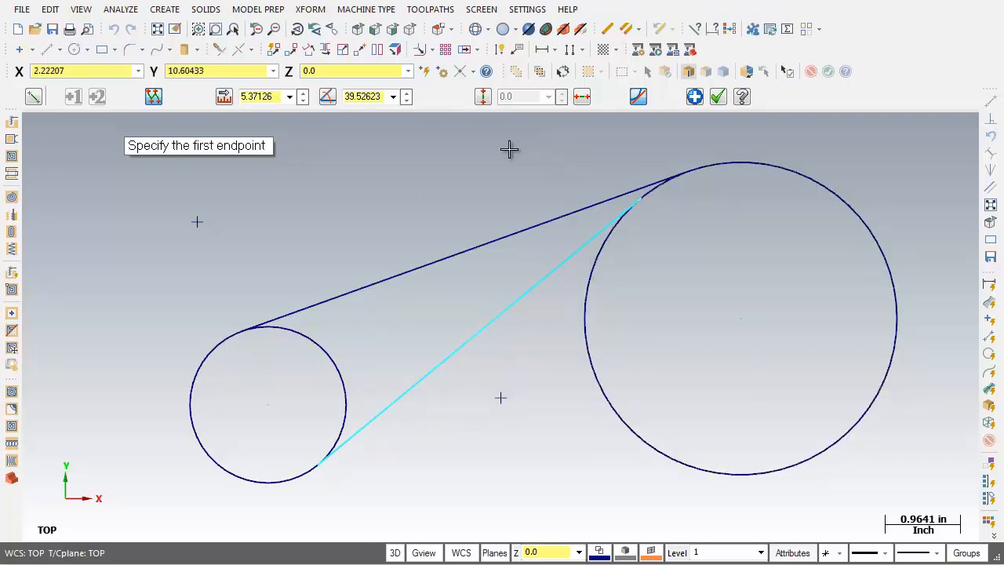
click(694, 97)
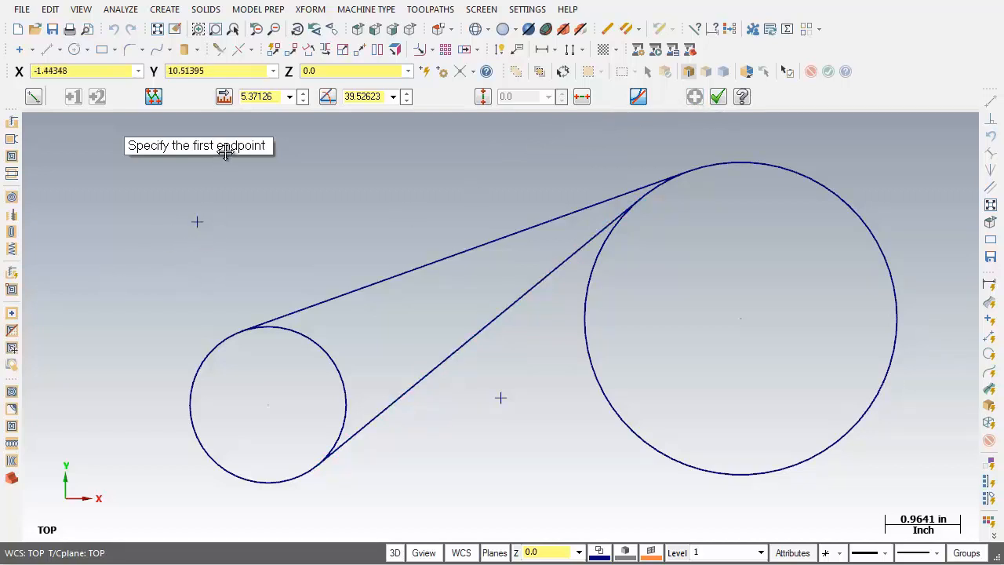
Step: Draw a line from the point above the small circle tangent to the lower left side of the large circle, and apply it
click(202, 225)
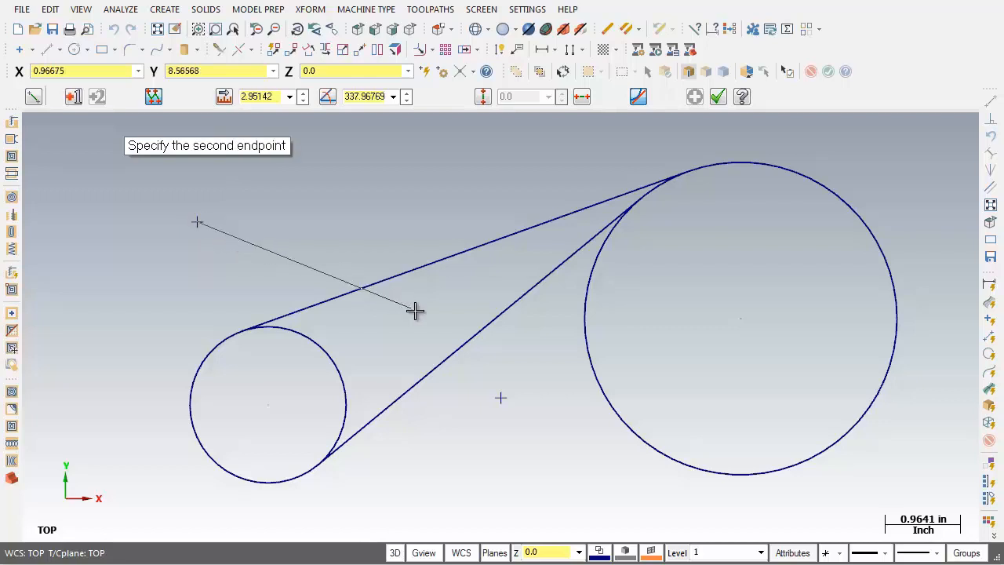
click(652, 449)
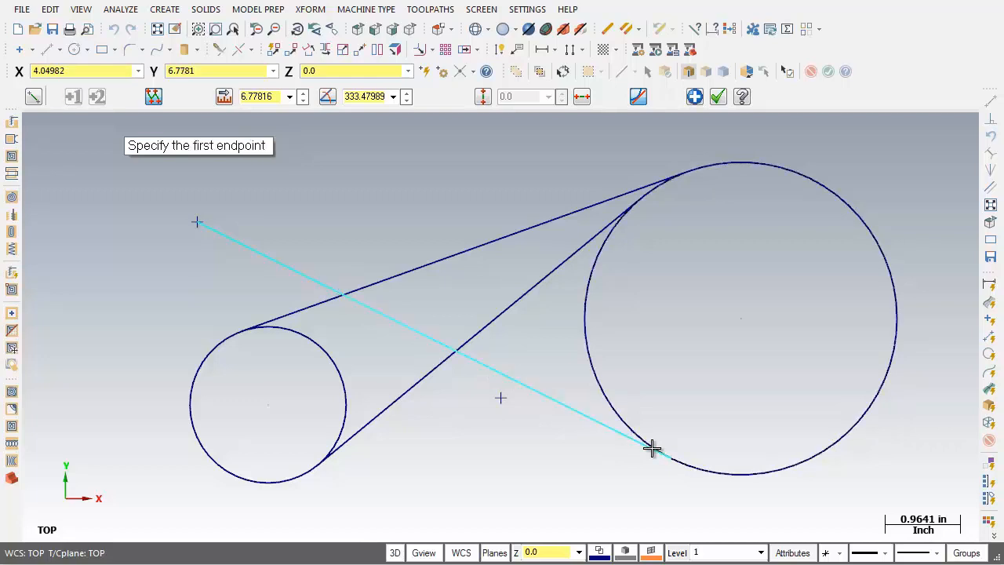
click(695, 97)
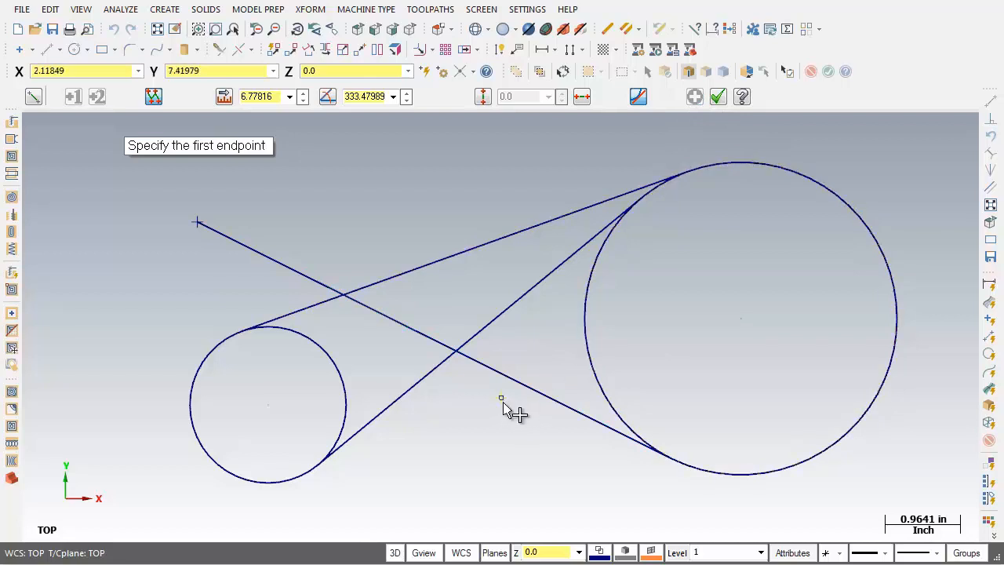
Step: Draw a line from the point between the circles tangent to the upper side of the small circle, and finish the command
click(501, 399)
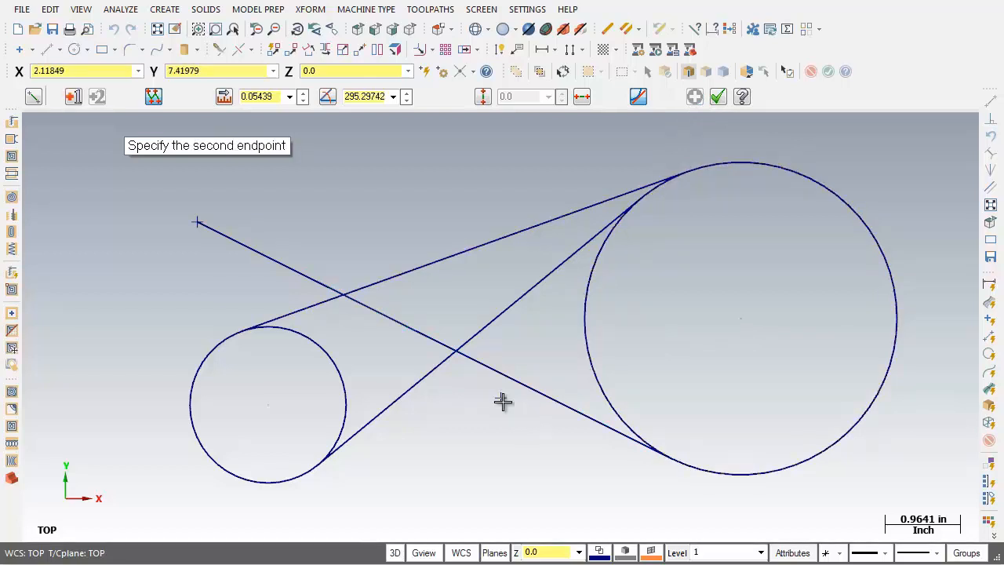
click(326, 358)
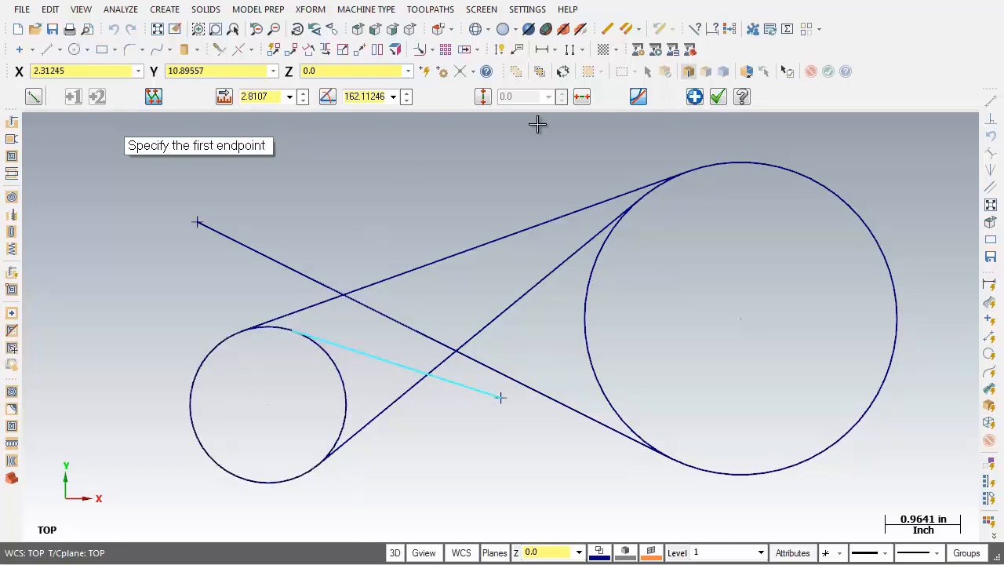
click(719, 97)
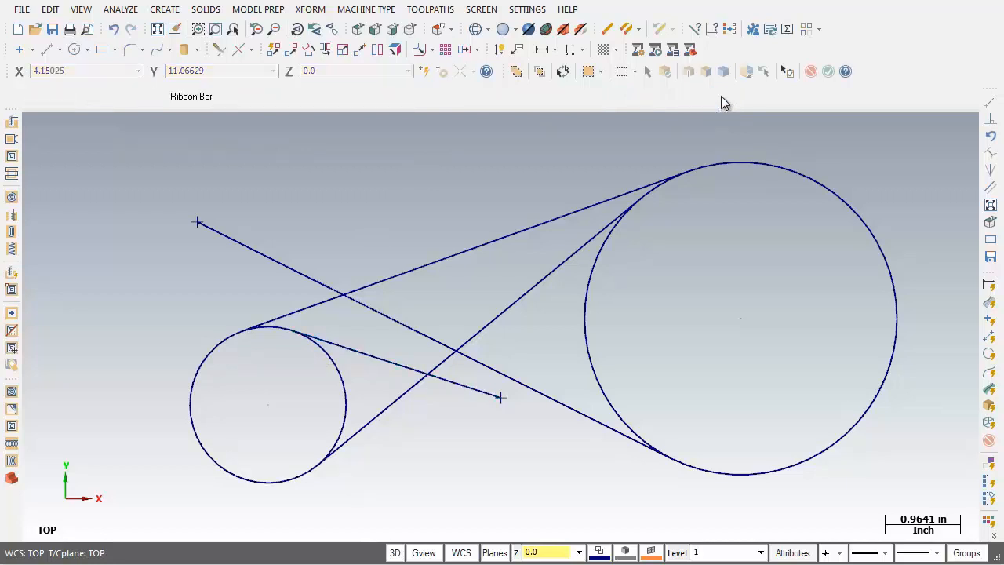
Step: Undo the last four tangent lines, leaving only the two circles and the points
click(116, 31)
click(116, 32)
click(116, 31)
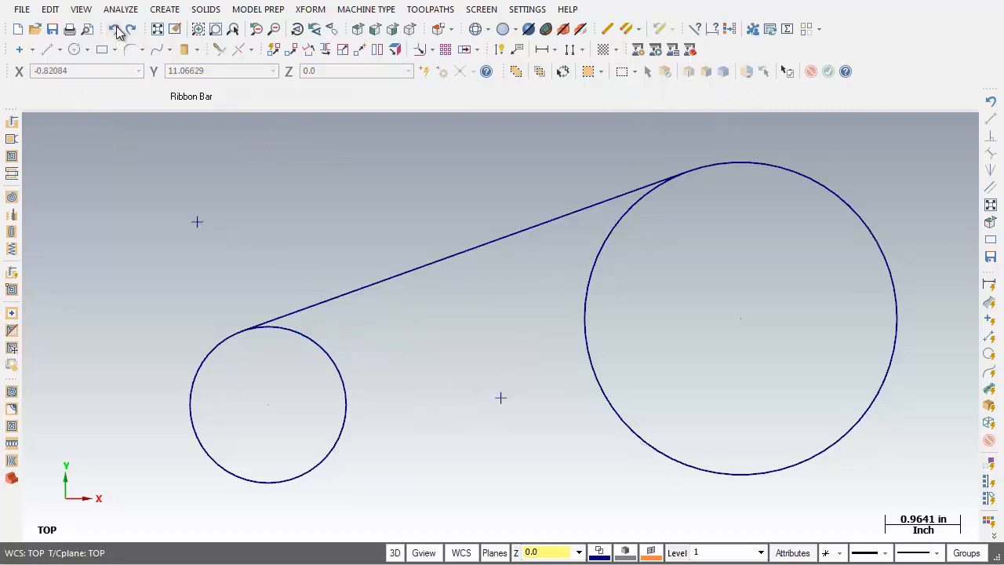
click(116, 31)
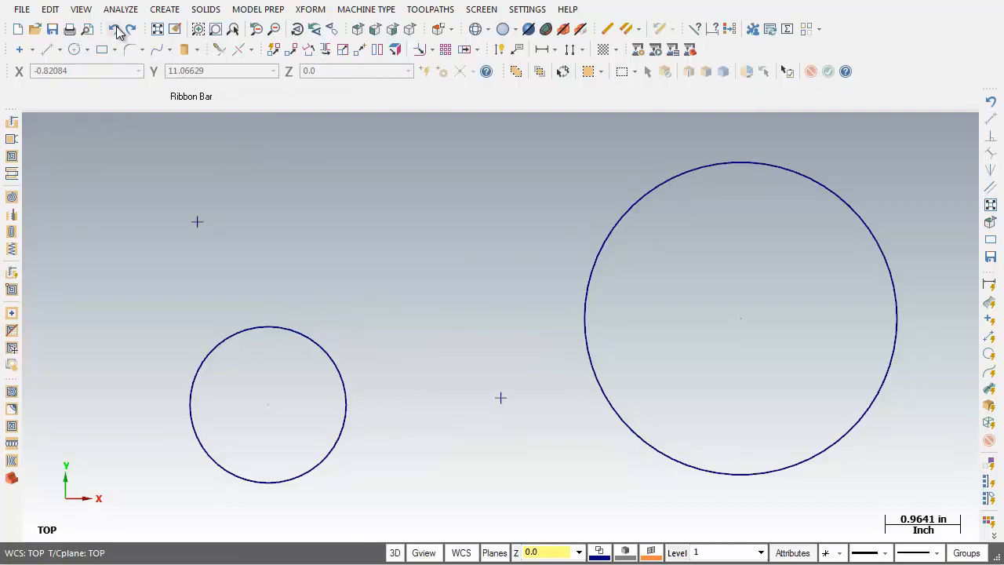
Step: Using Line Tangent Through Point with the length locked at 2.0, create a line at the large circle's top, keeping the left half
click(178, 11)
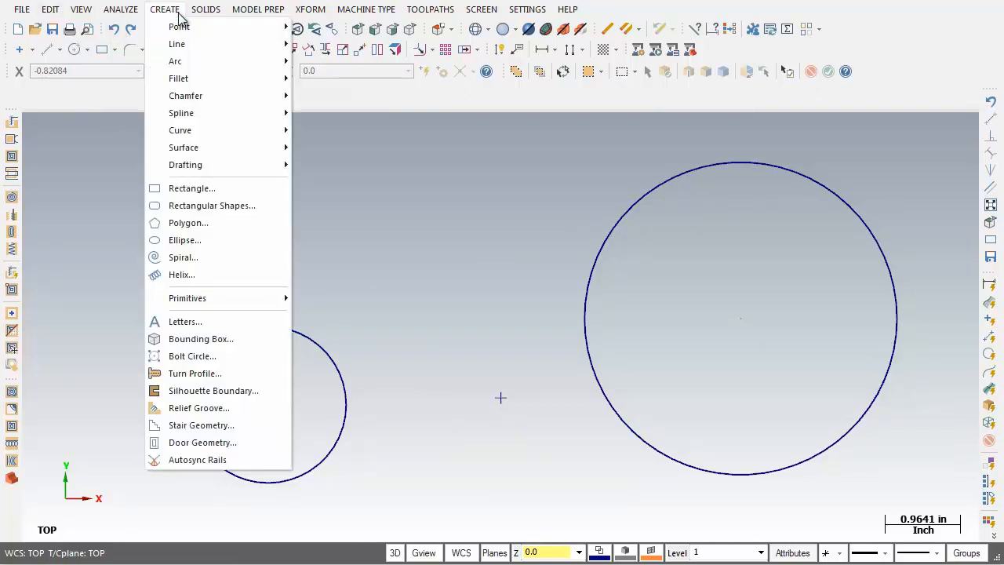
mouse_move(180, 44)
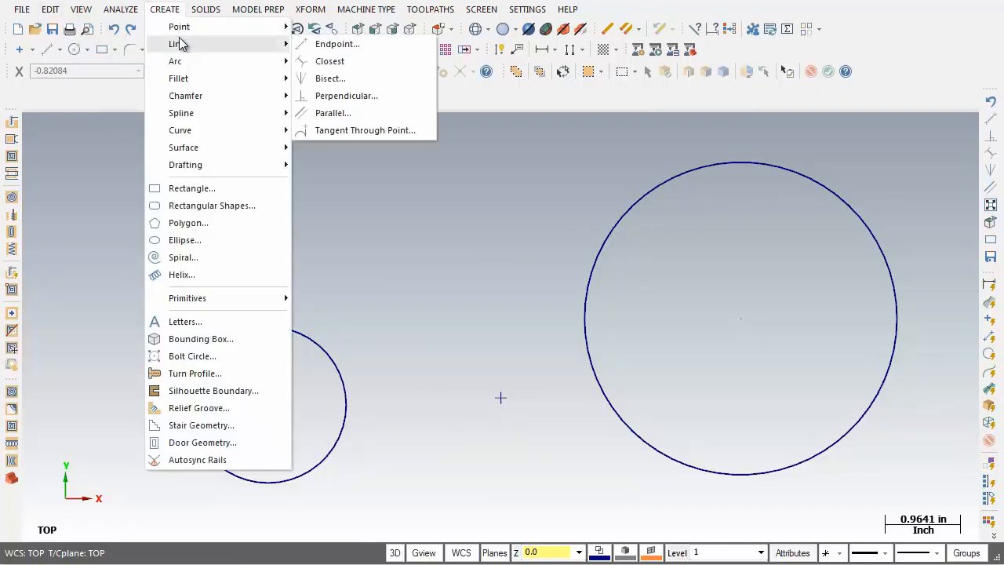
click(408, 134)
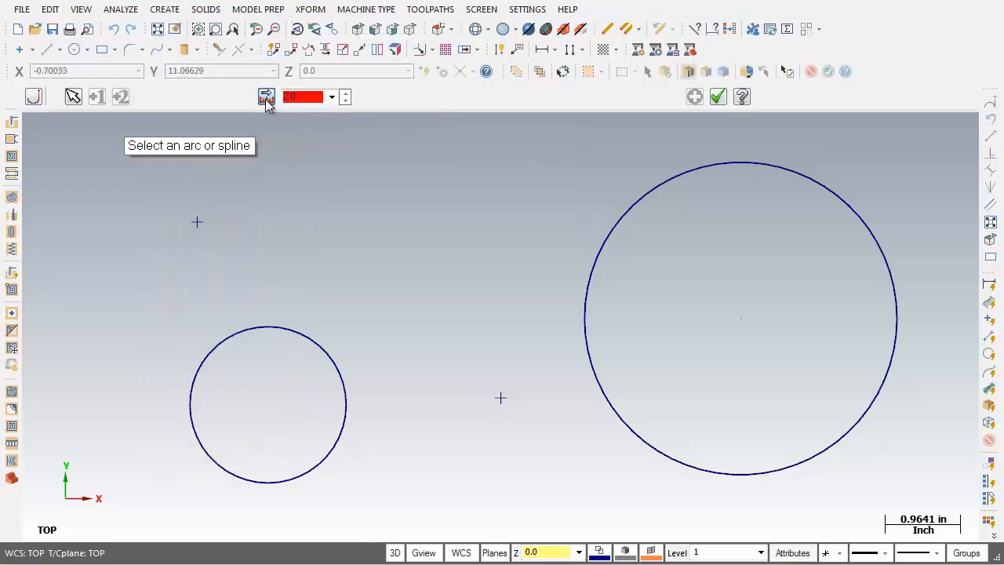
click(267, 102)
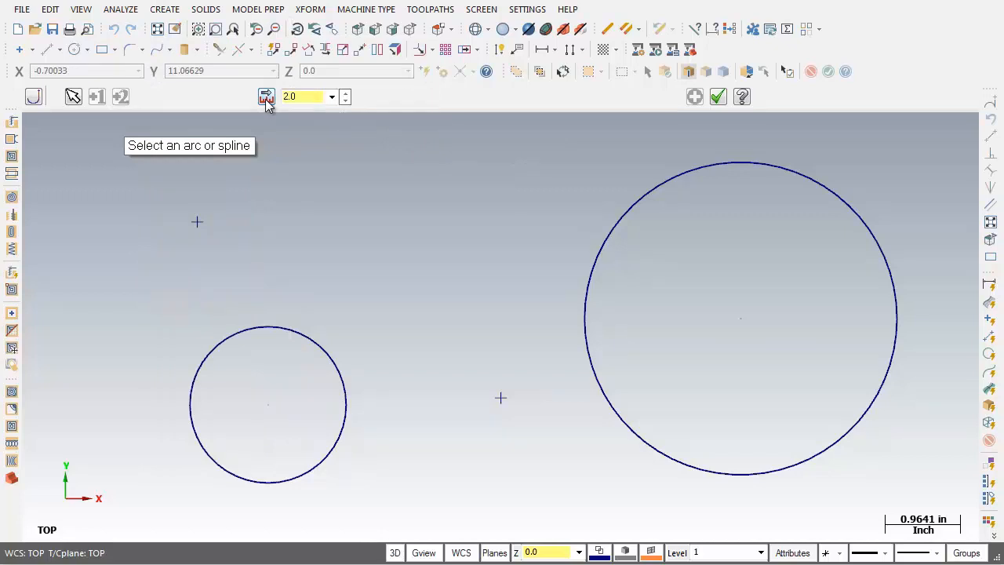
click(267, 102)
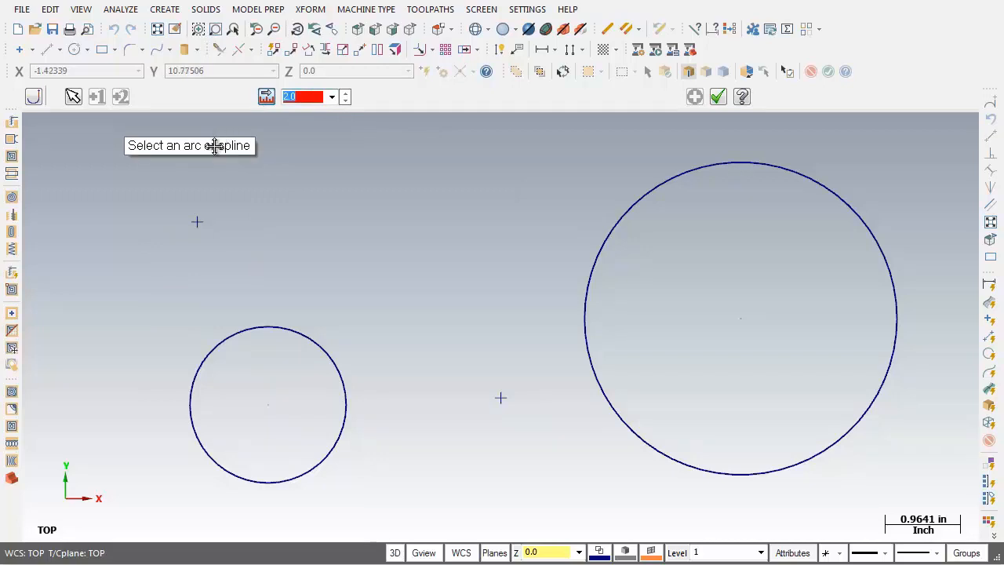
drag(225, 144, 347, 138)
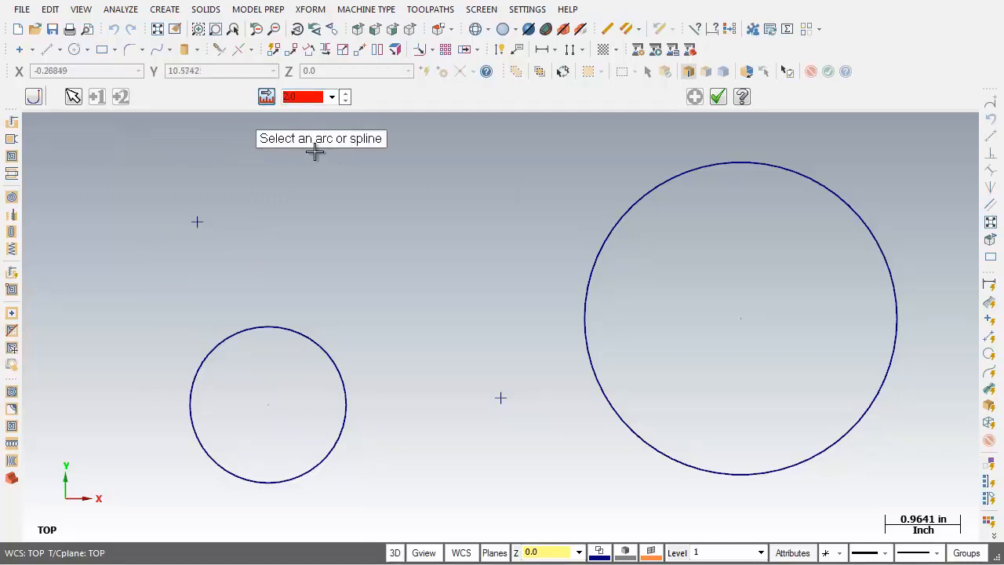
click(722, 166)
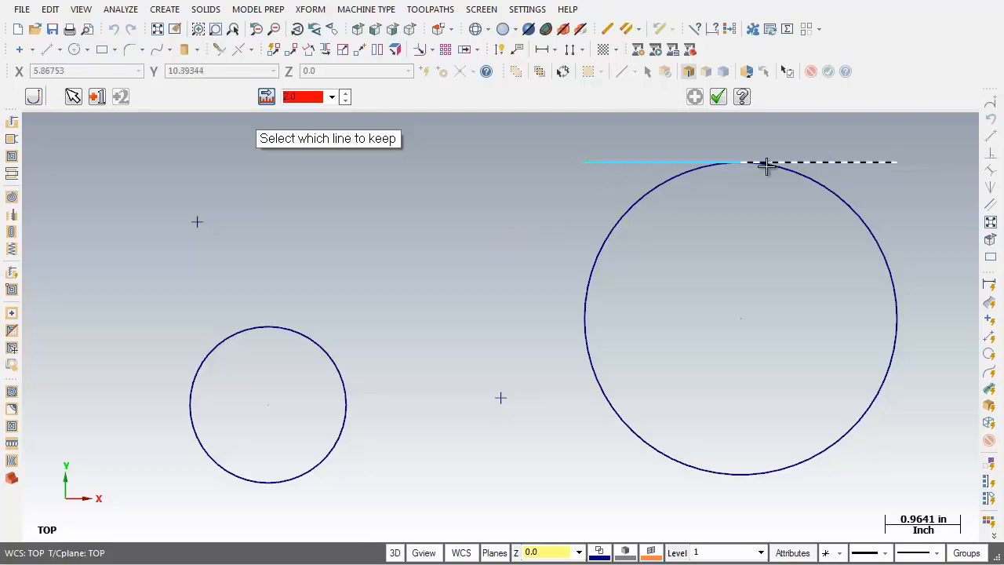
click(632, 165)
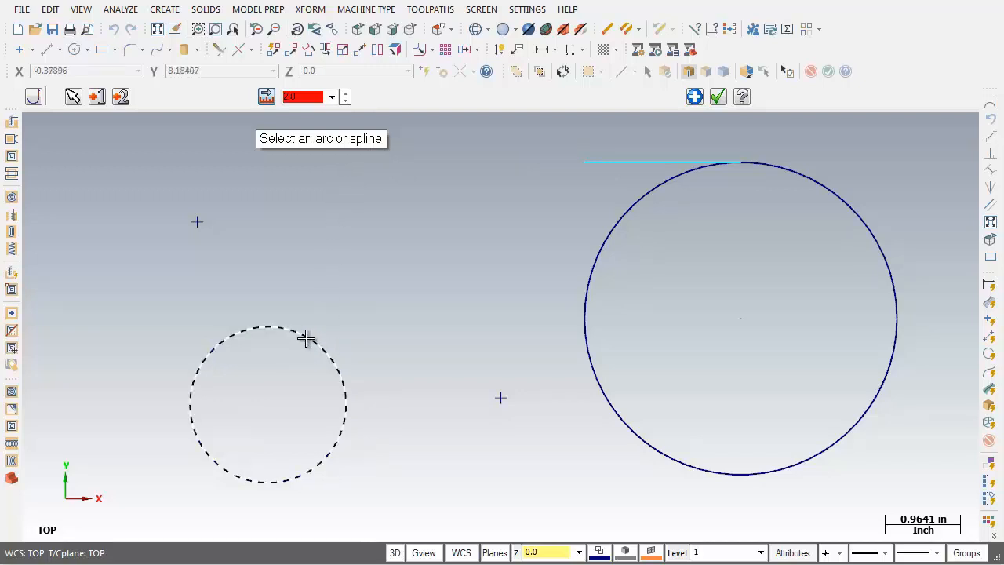
Step: Create a 2.0 inch line tangent to the small circle at its upper right side, keep the upper half, and apply it
click(306, 338)
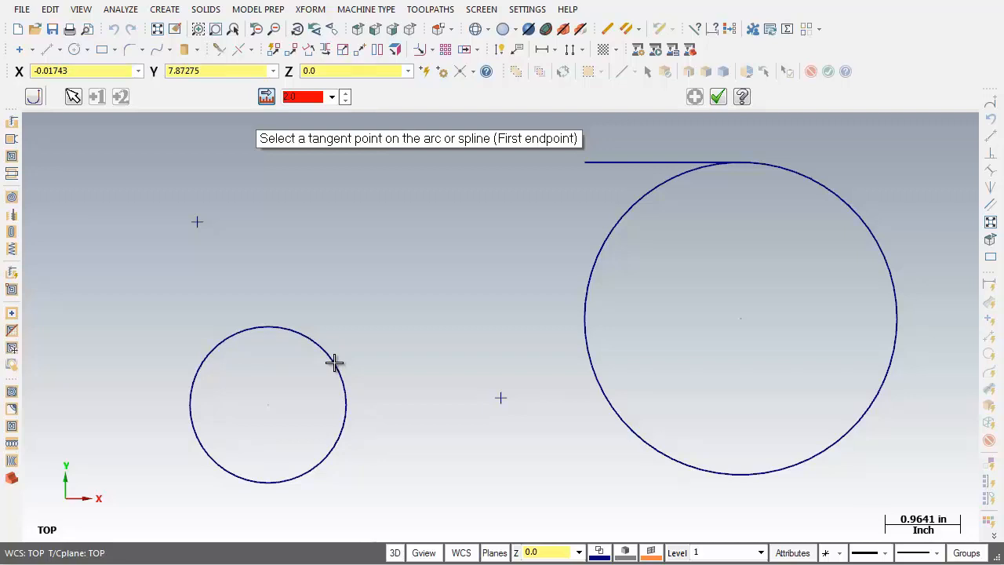
click(334, 362)
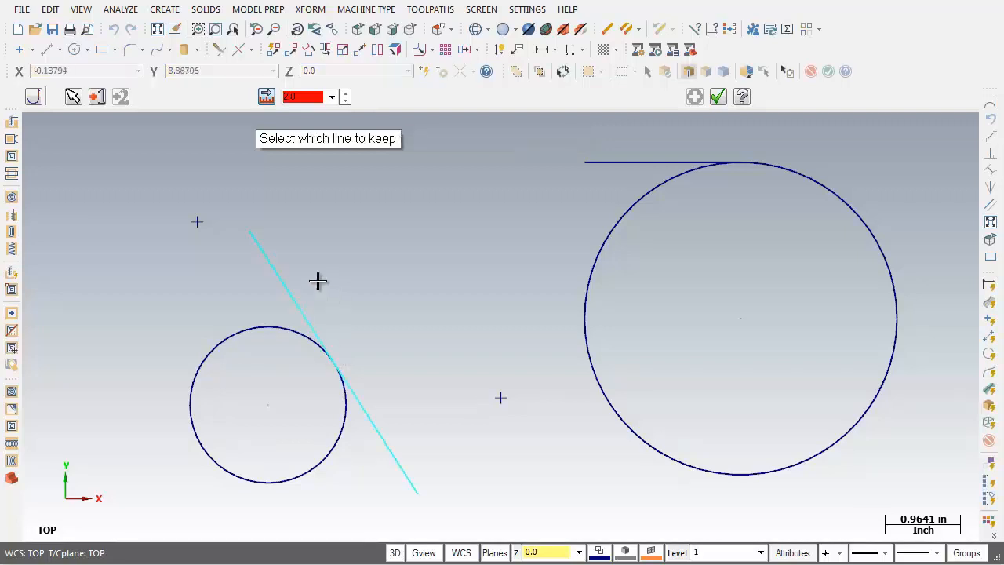
click(289, 272)
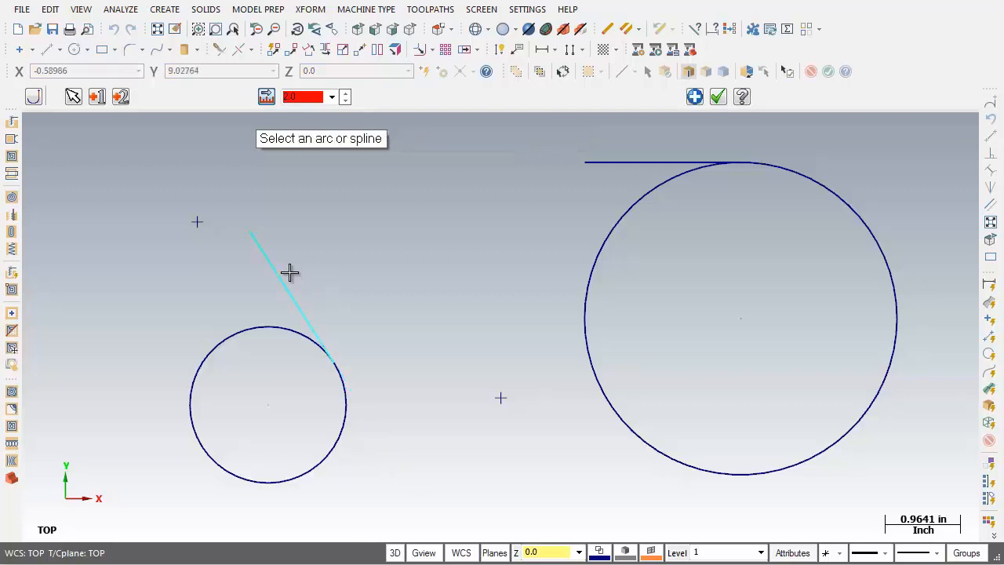
click(695, 96)
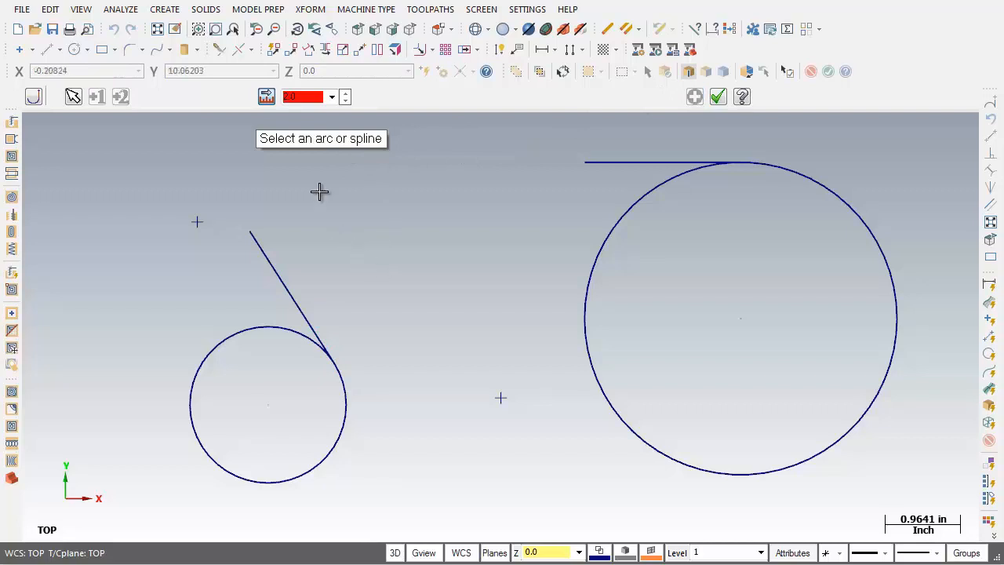
Step: Create a 2.0 inch line tangent to the large circle at its lowest point, keep the left half, and finish the command
click(644, 444)
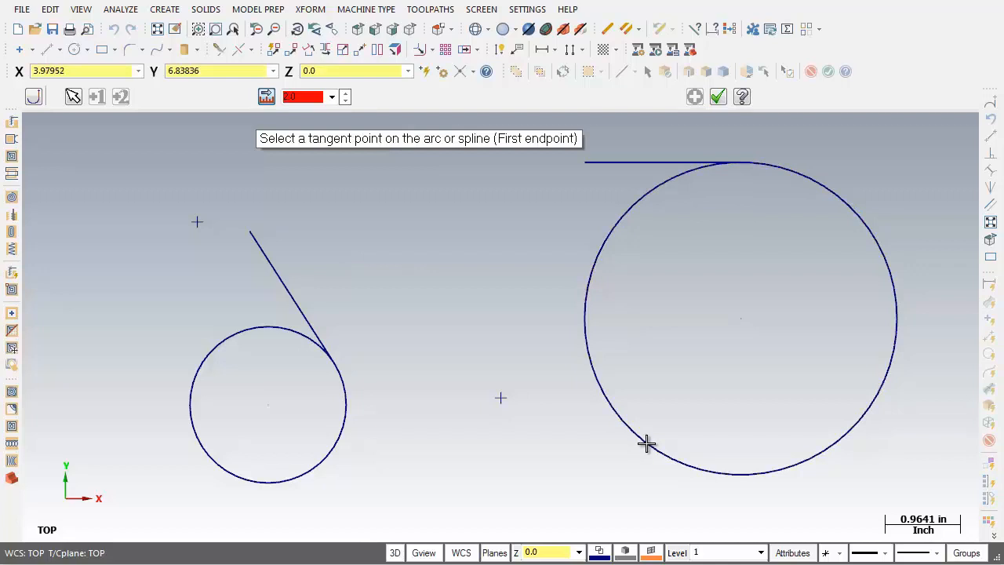
click(740, 475)
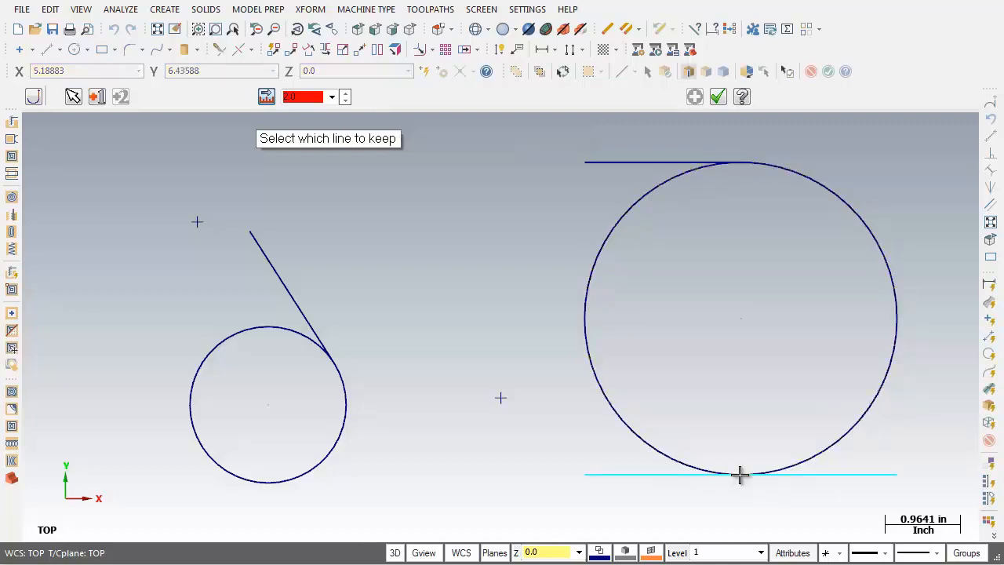
click(624, 476)
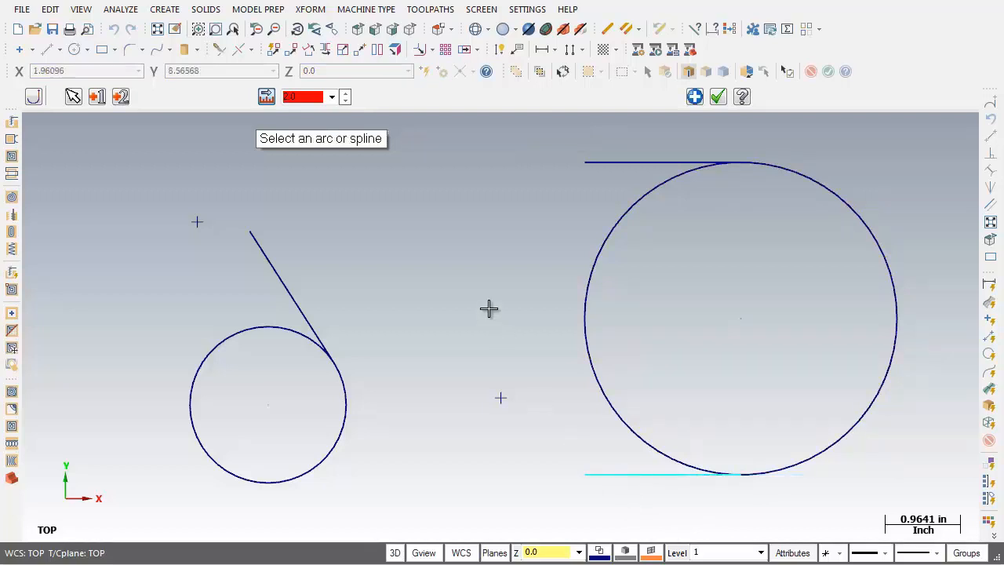
click(718, 97)
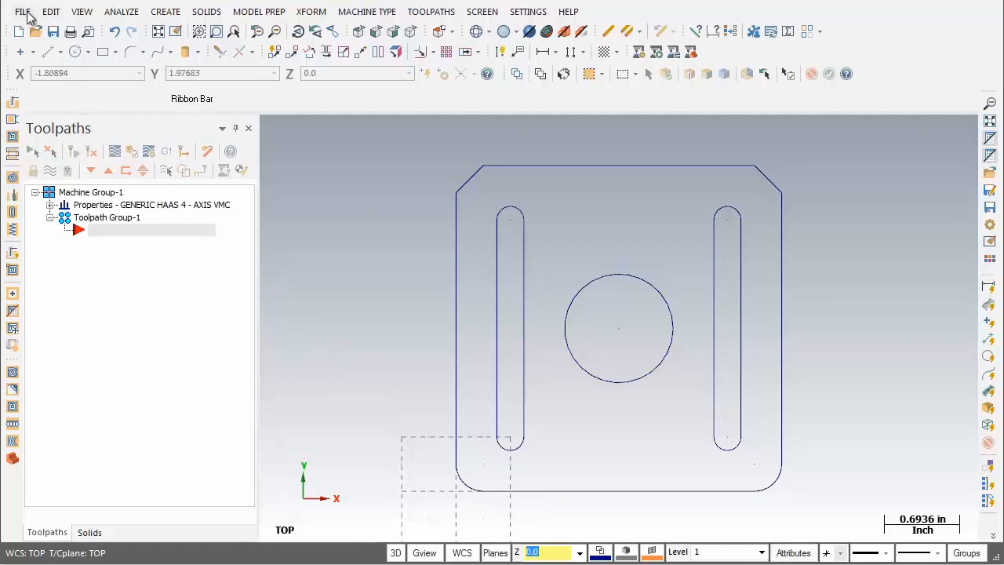
Step: Start a new file and replace its machine group's machine definition with GENERIC HAAS 4X MILL
click(23, 11)
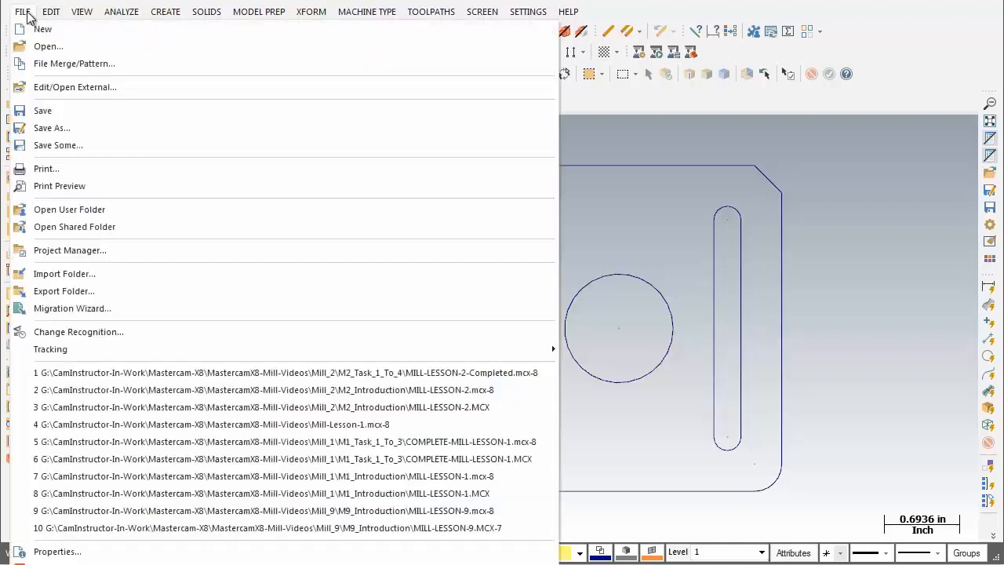
click(72, 36)
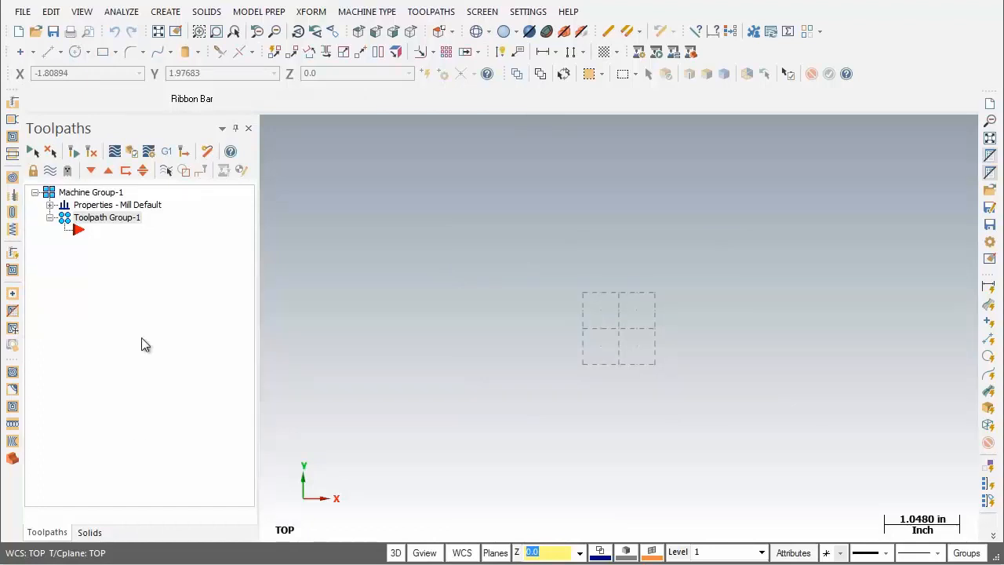
click(50, 205)
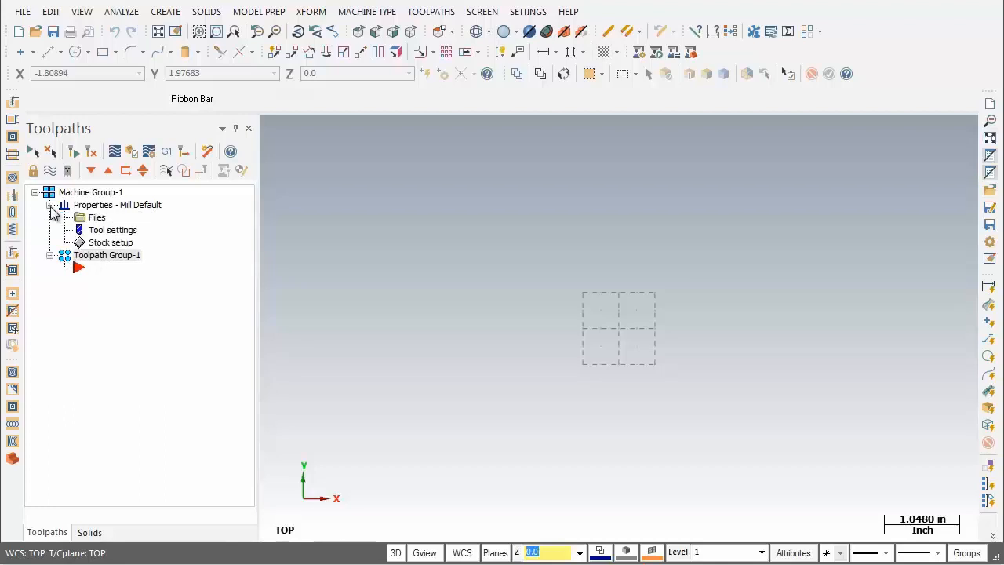
click(98, 219)
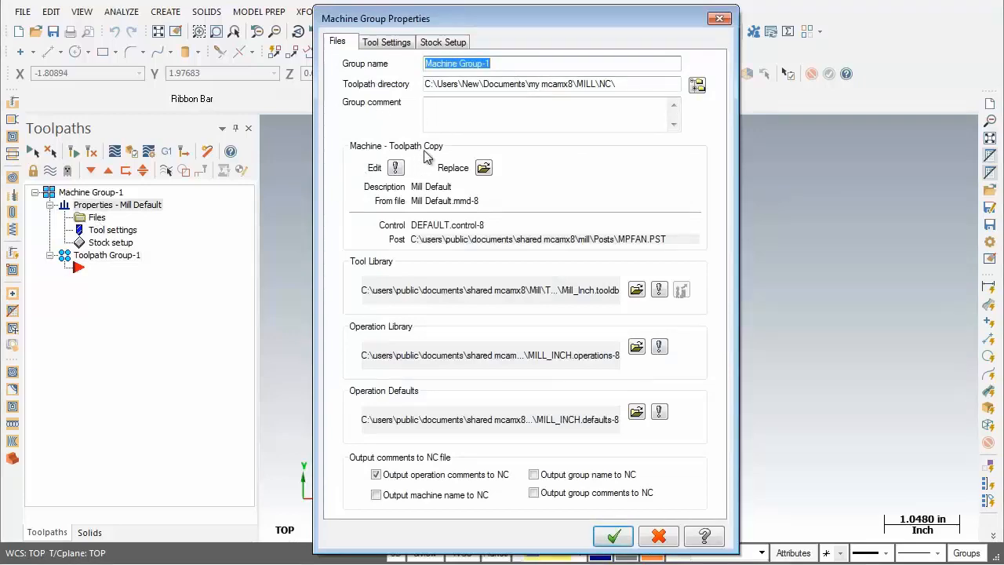
click(484, 169)
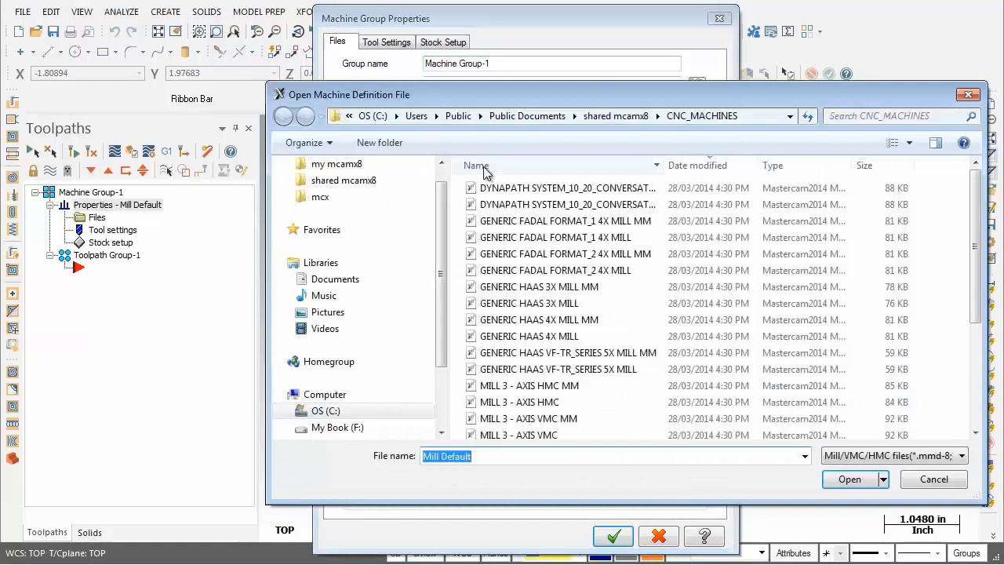
click(533, 342)
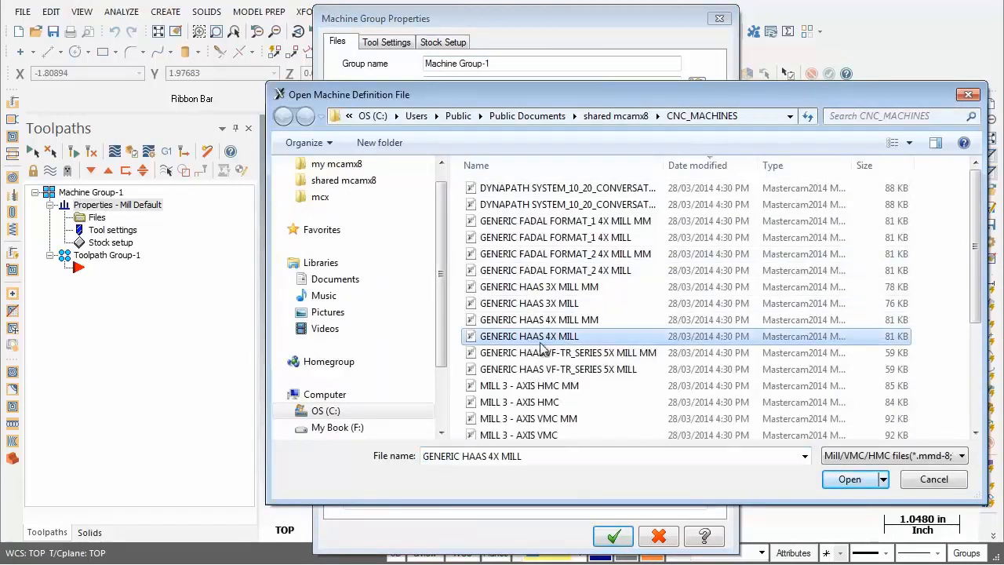
click(850, 480)
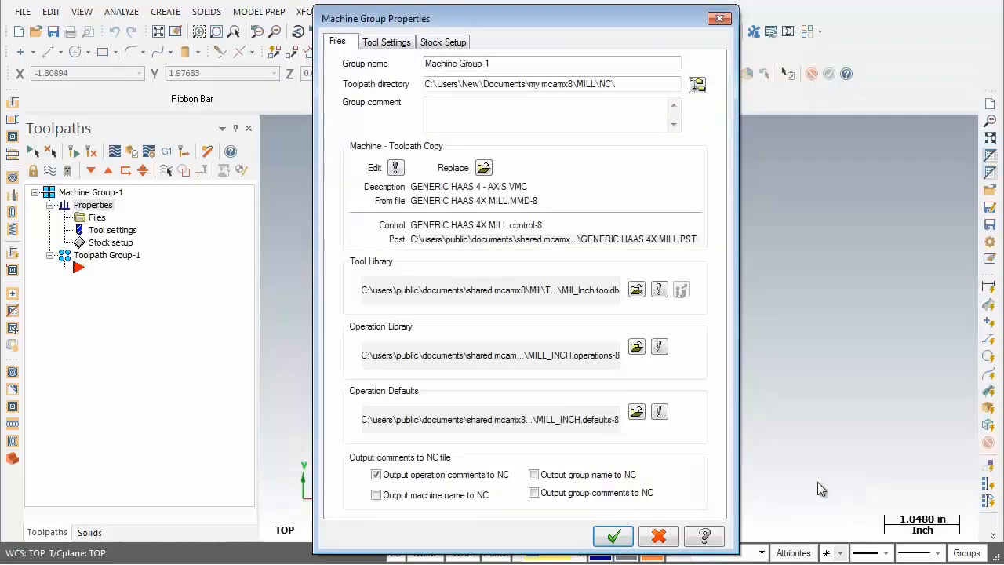
click(626, 538)
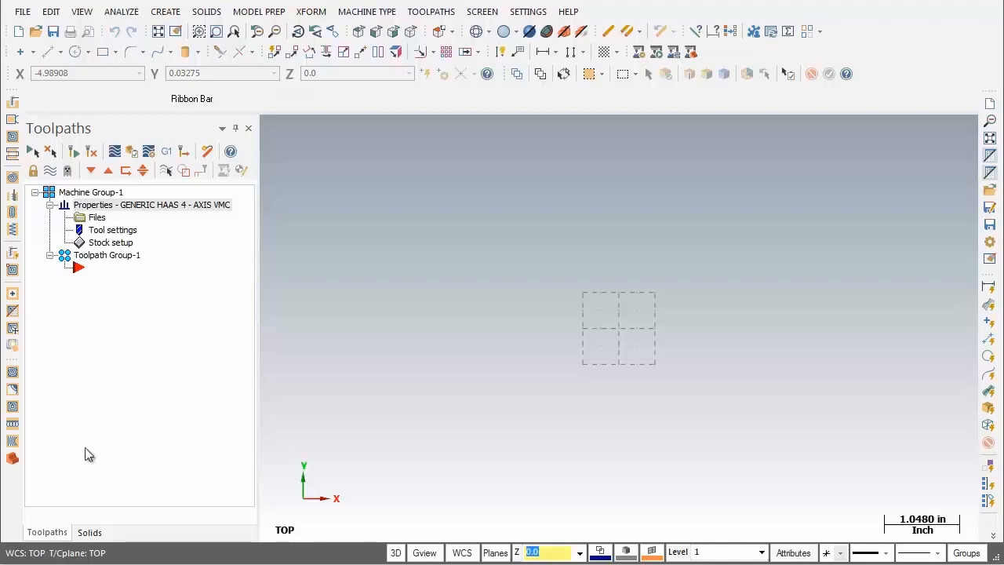
Step: Hide both the Toolpaths Manager and the Solids Manager to enlarge the graphics area
click(82, 11)
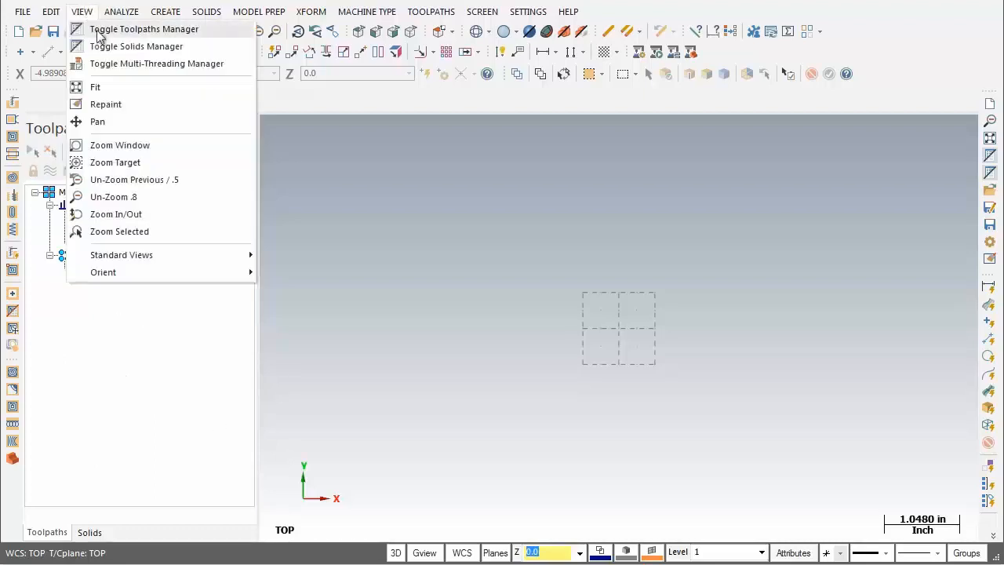
click(96, 30)
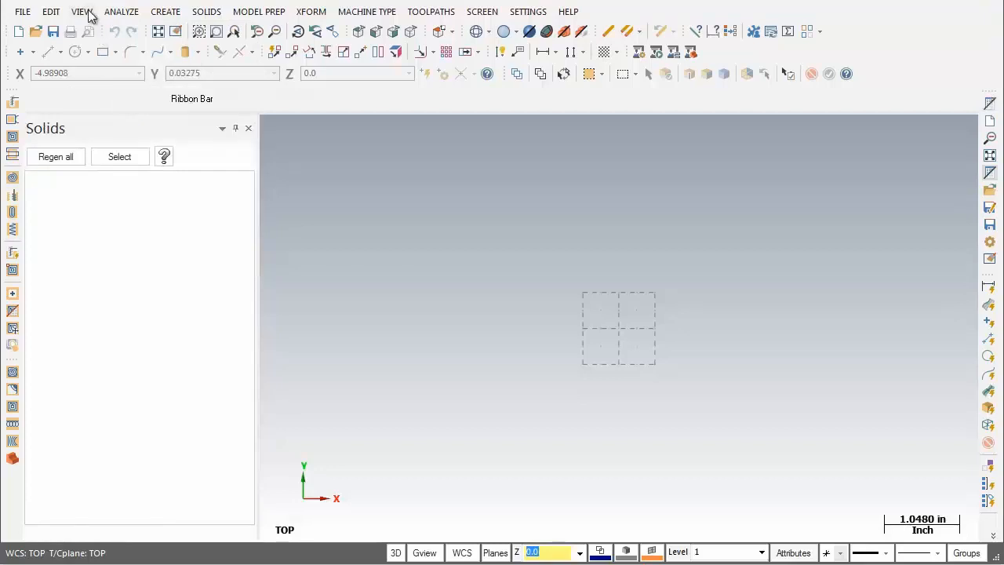
click(84, 12)
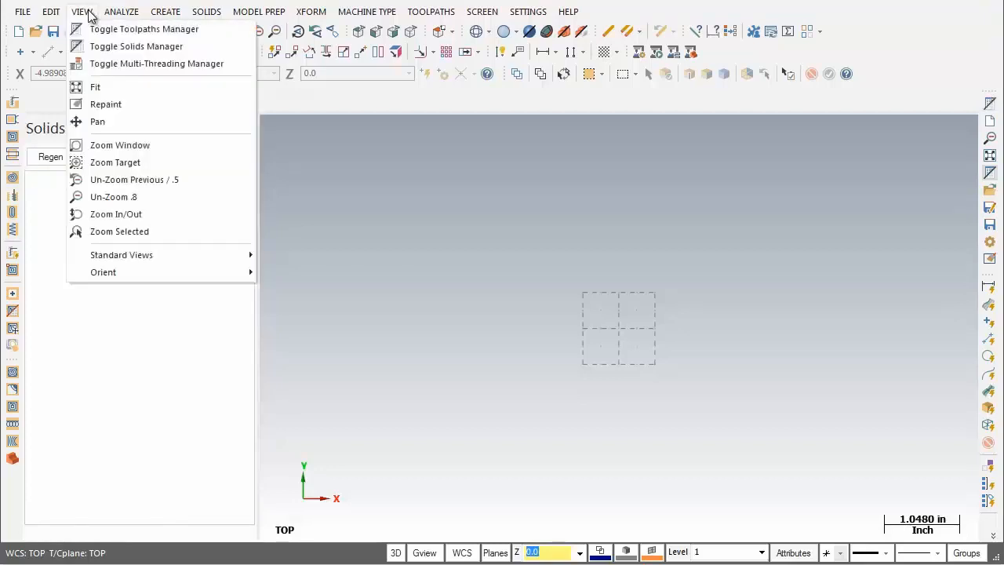
click(159, 52)
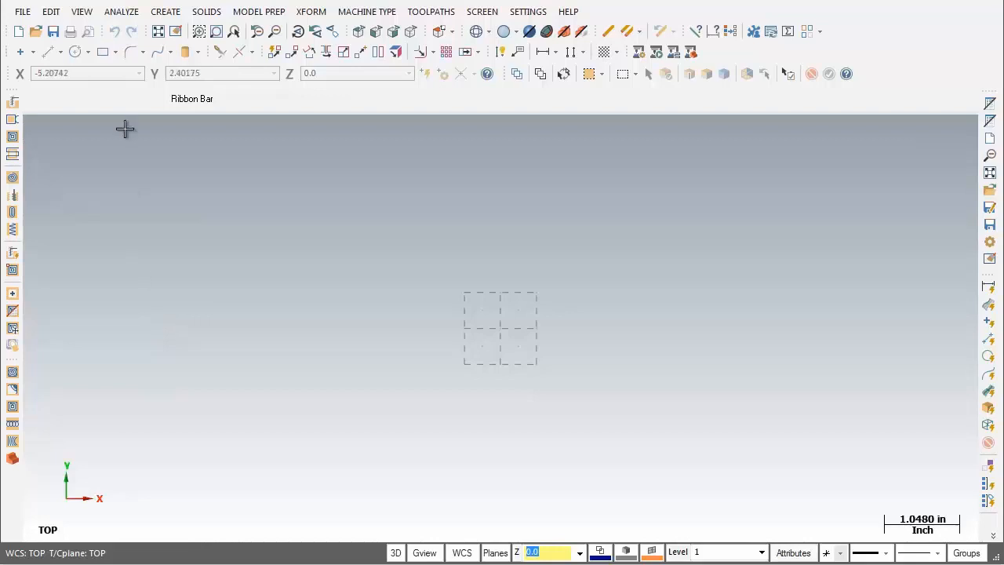
Step: Start an endpoint line with its first endpoint at the origin, X0 Y0 Z0
click(174, 14)
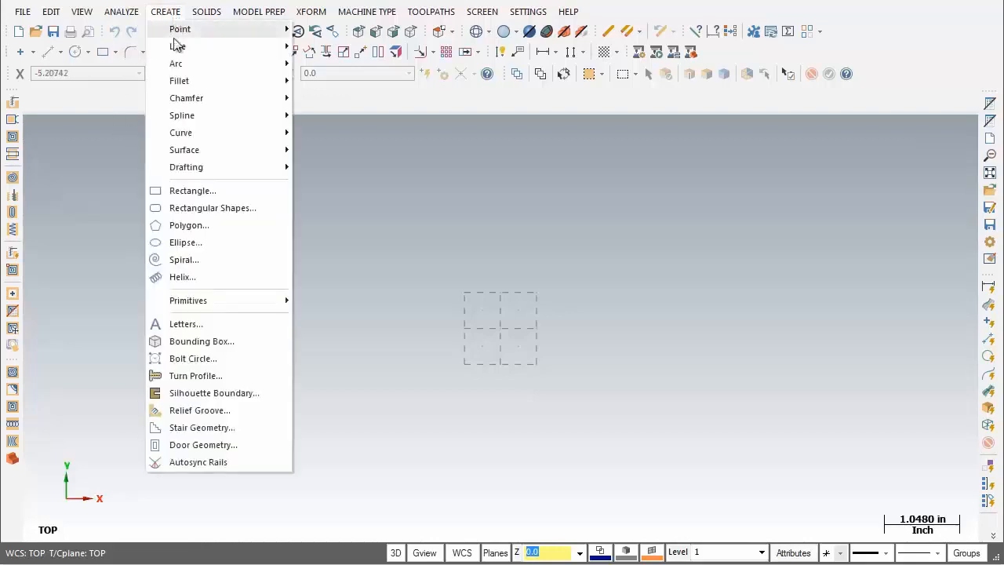
mouse_move(177, 50)
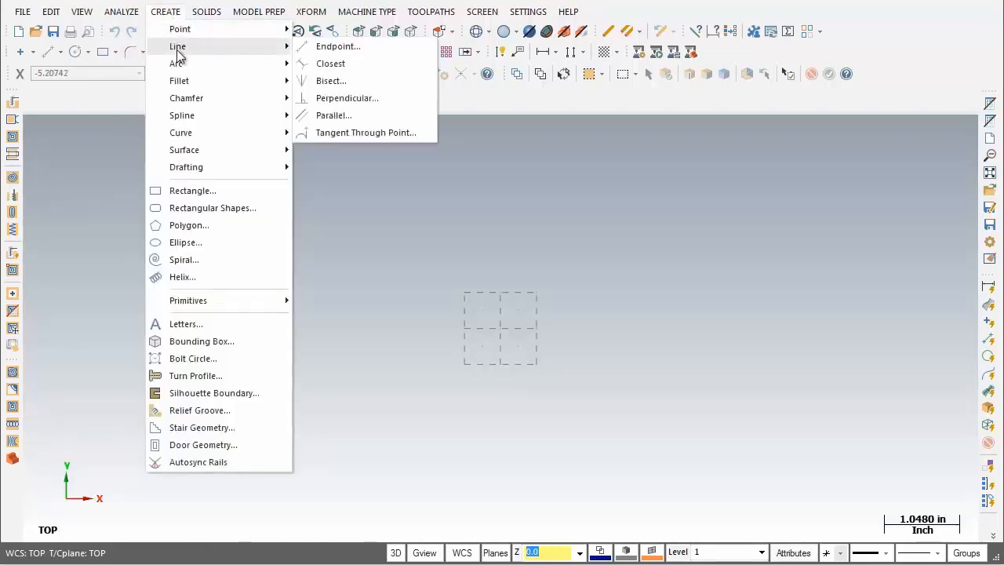
click(371, 54)
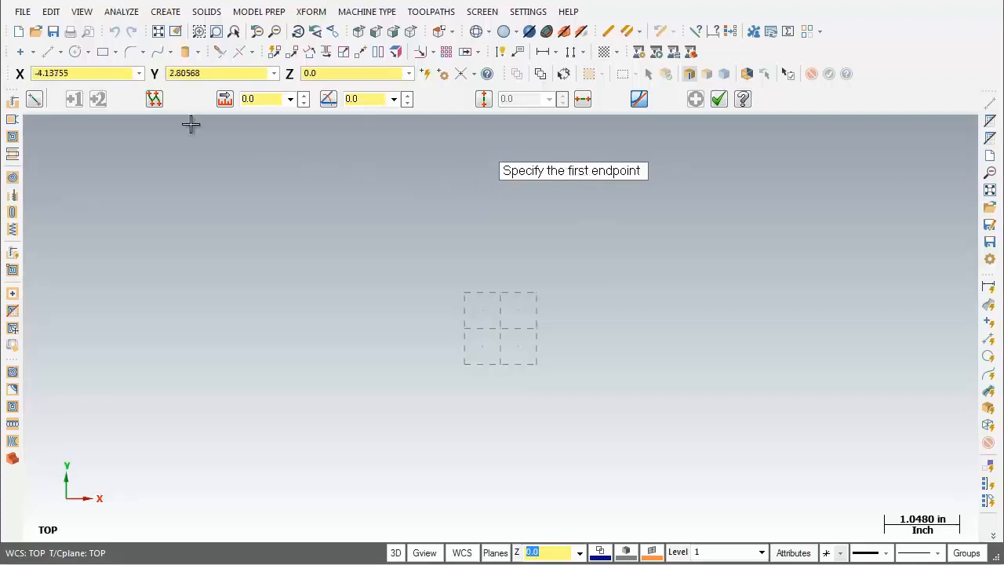
click(96, 74)
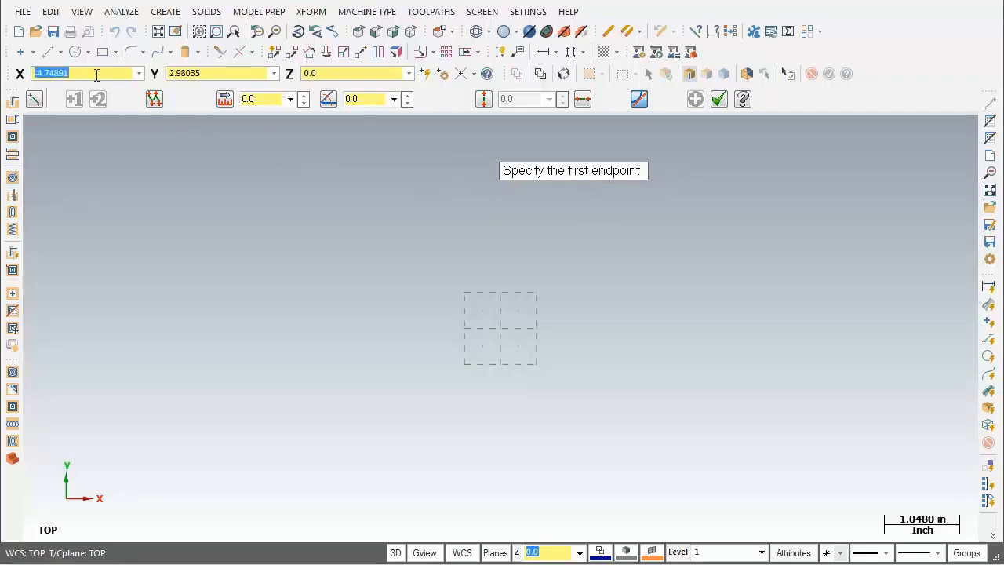
text(0)
key(Tab)
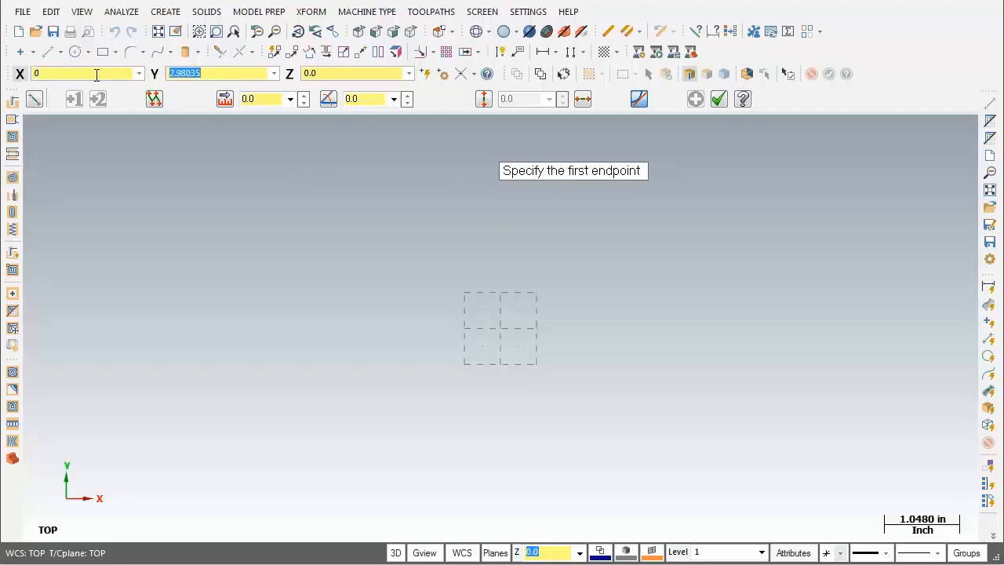
text(0)
key(Tab)
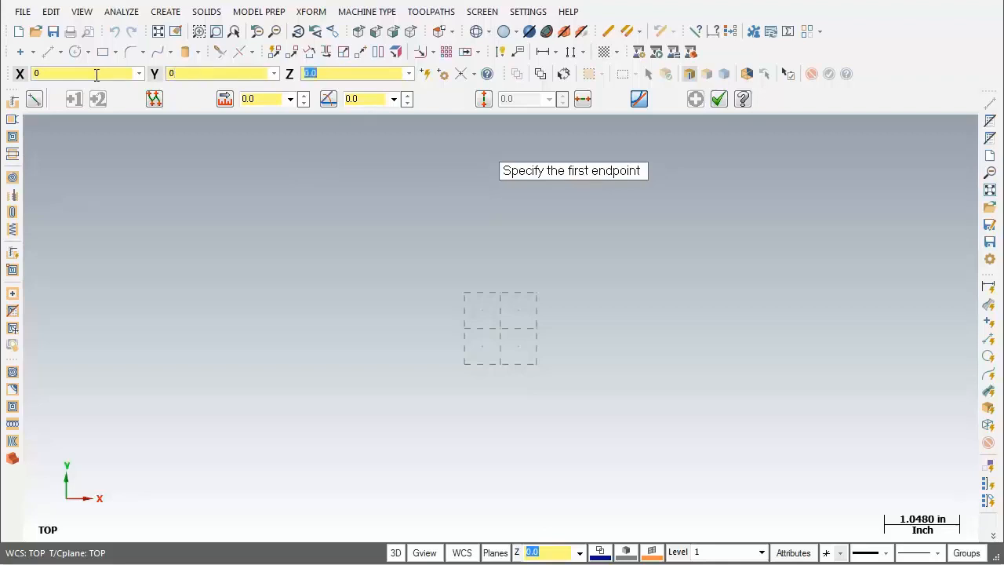
key(Return)
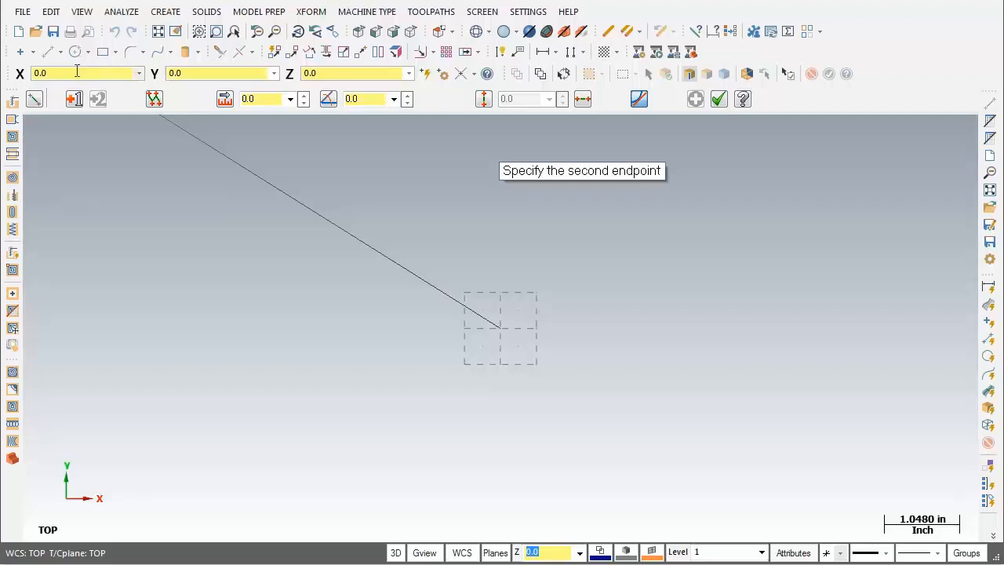
Step: Place the line's second endpoint at X0 Y3 to form the square's vertical left side
click(77, 72)
text(0)
key(Tab)
text(3)
key(Tab)
key(Return)
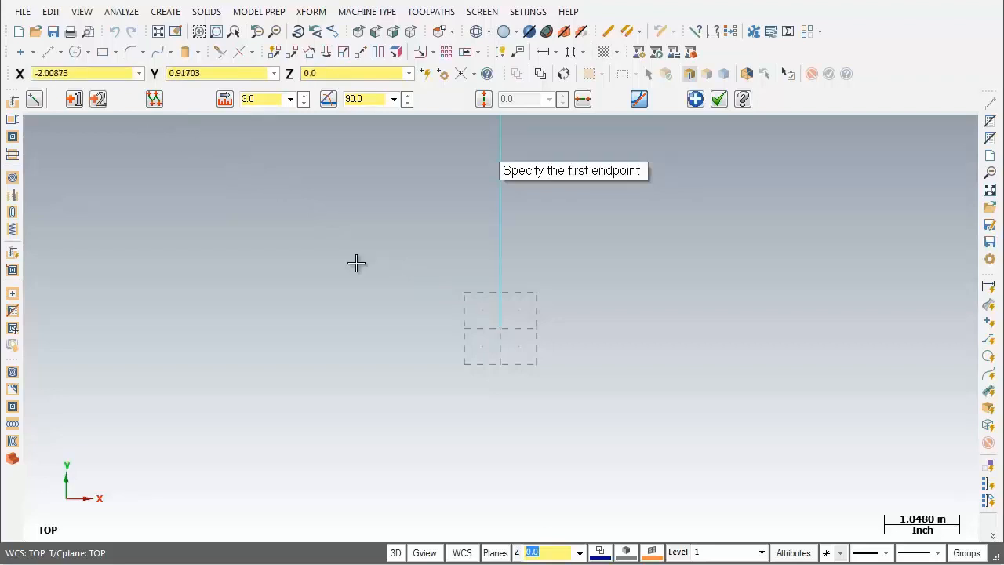
Step: Create the square's upper side from the vertical line's upper endpoint to X3 Y3 and apply it
click(159, 36)
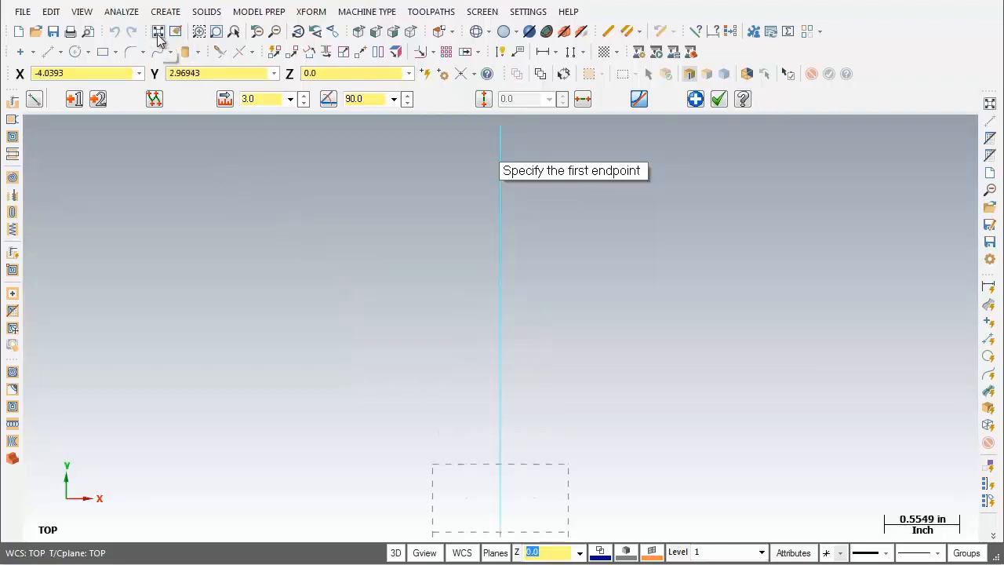
click(277, 33)
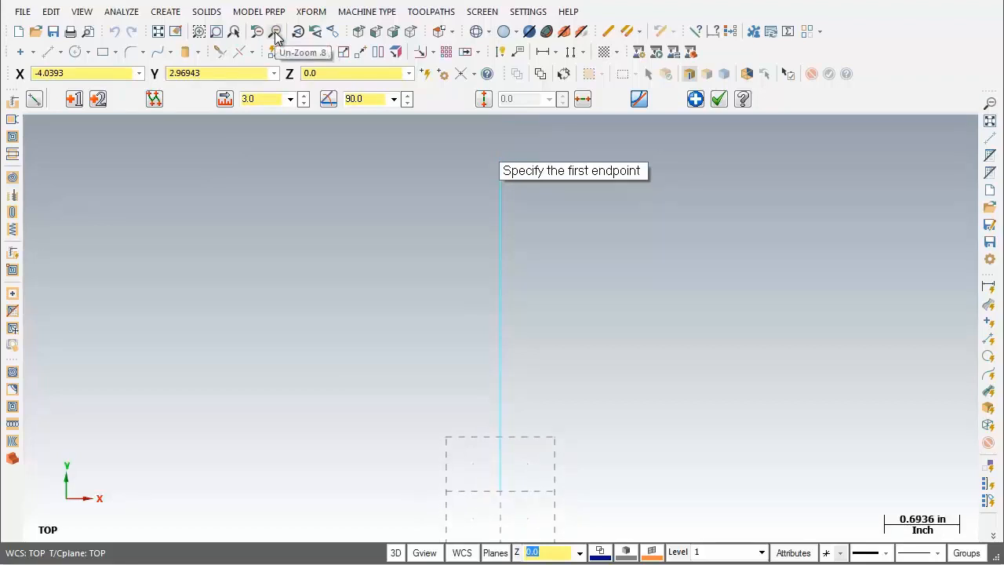
key(Left)
key(Left)
key(Left)
key(Left)
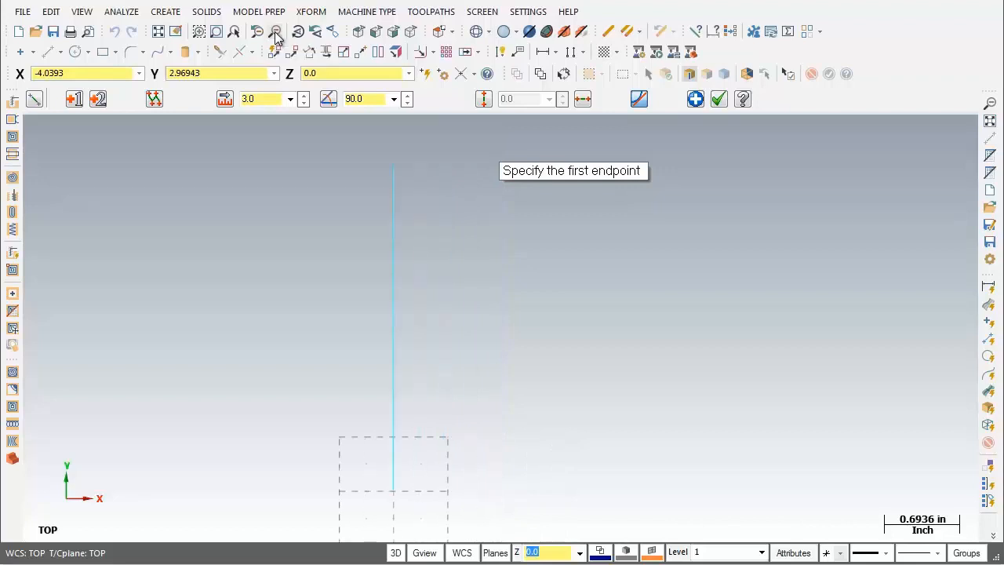
key(Left)
key(Left)
key(Left)
key(Left)
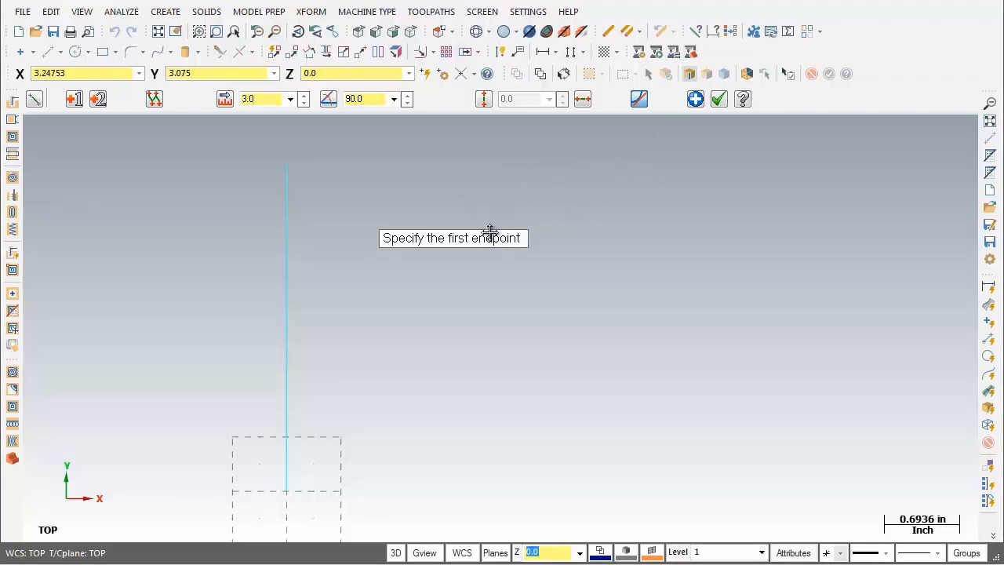
click(293, 169)
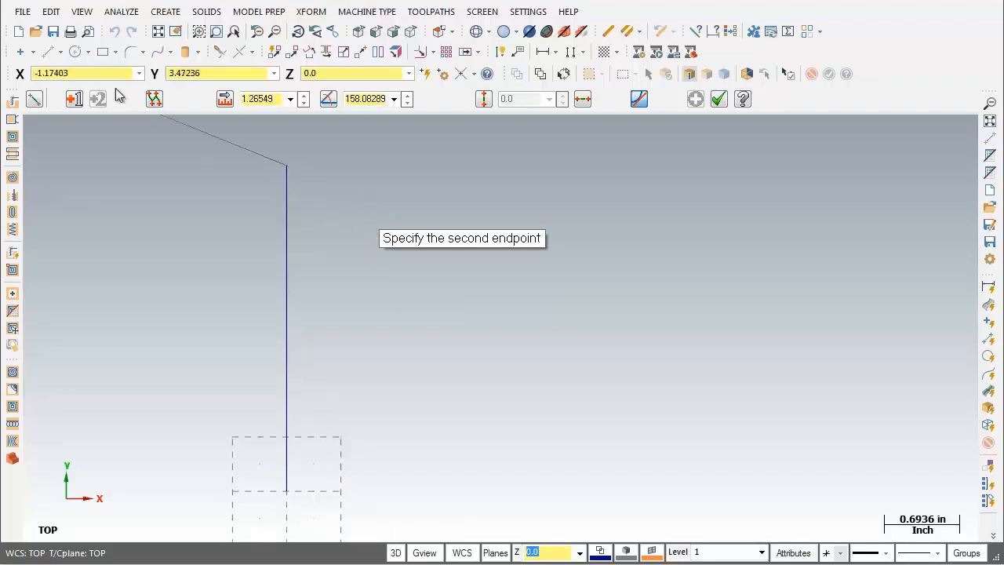
click(82, 73)
text(3)
key(Tab)
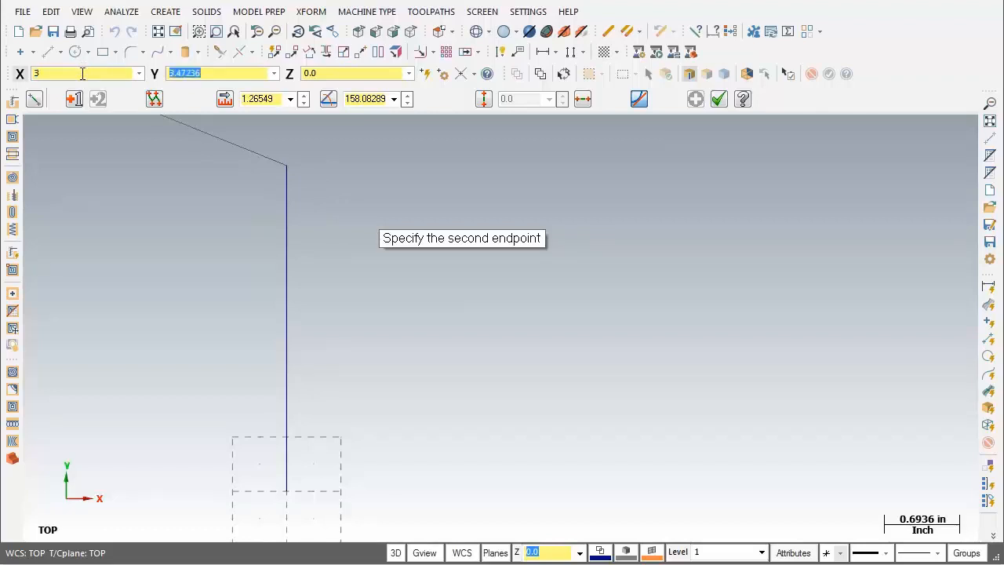
text(3)
key(Tab)
key(Return)
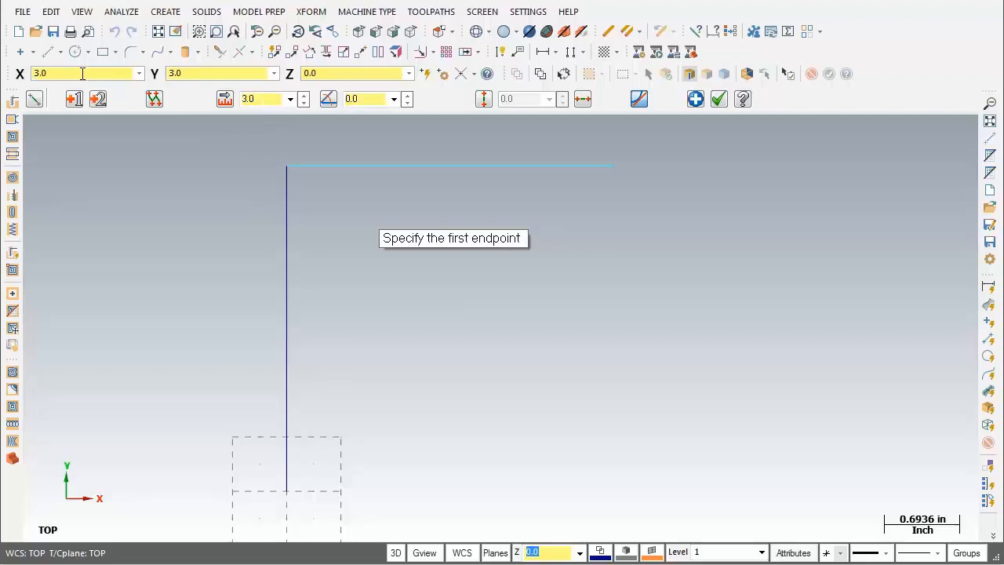
click(697, 100)
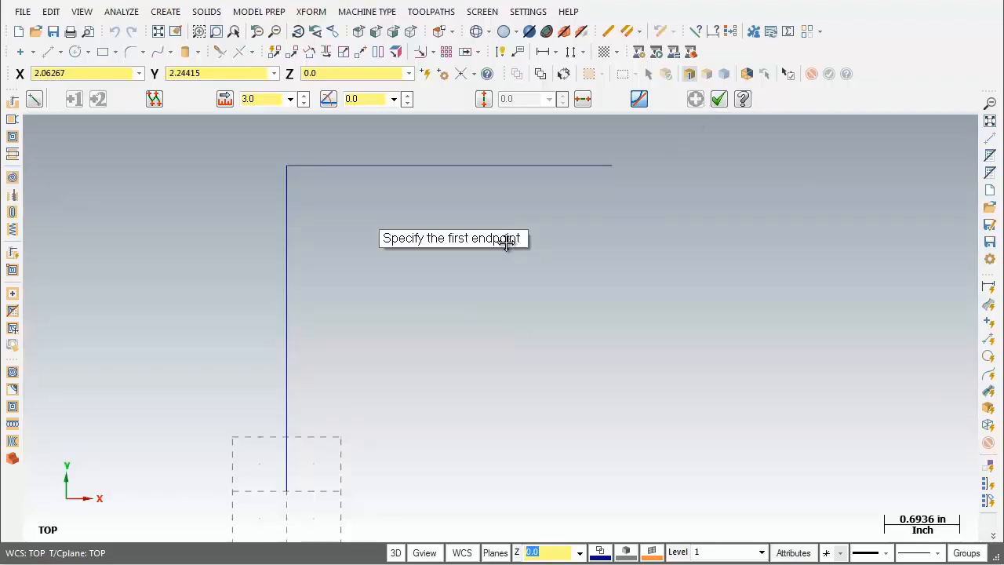
Step: Create the square's right side from the upper line's right endpoint down to X3 Y0 and apply it
click(614, 167)
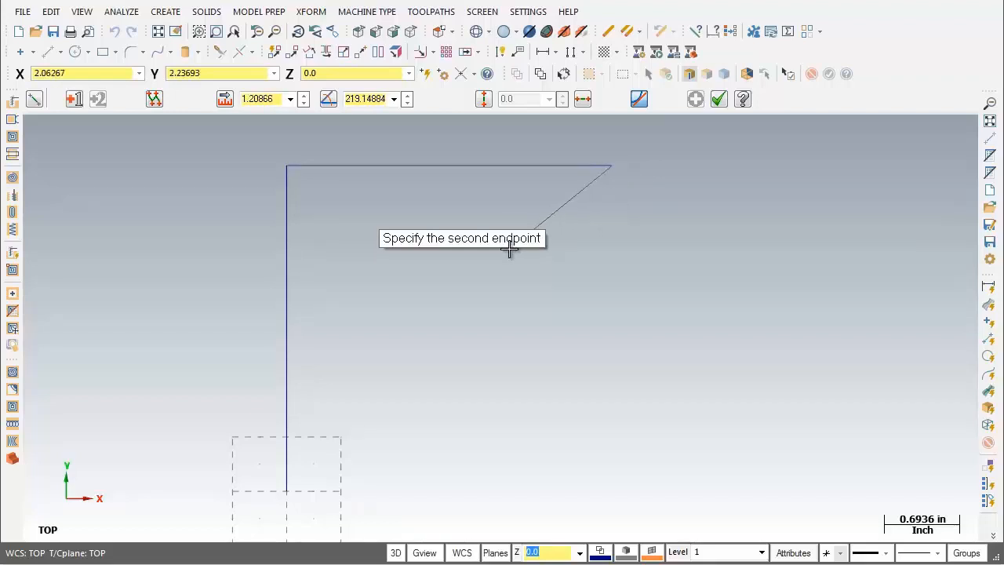
click(48, 75)
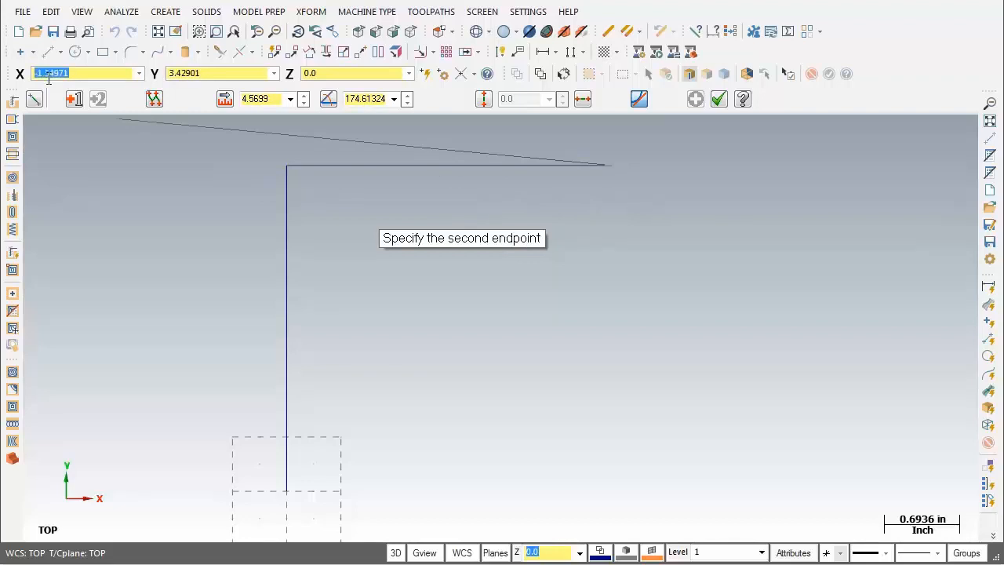
text(3)
key(Tab)
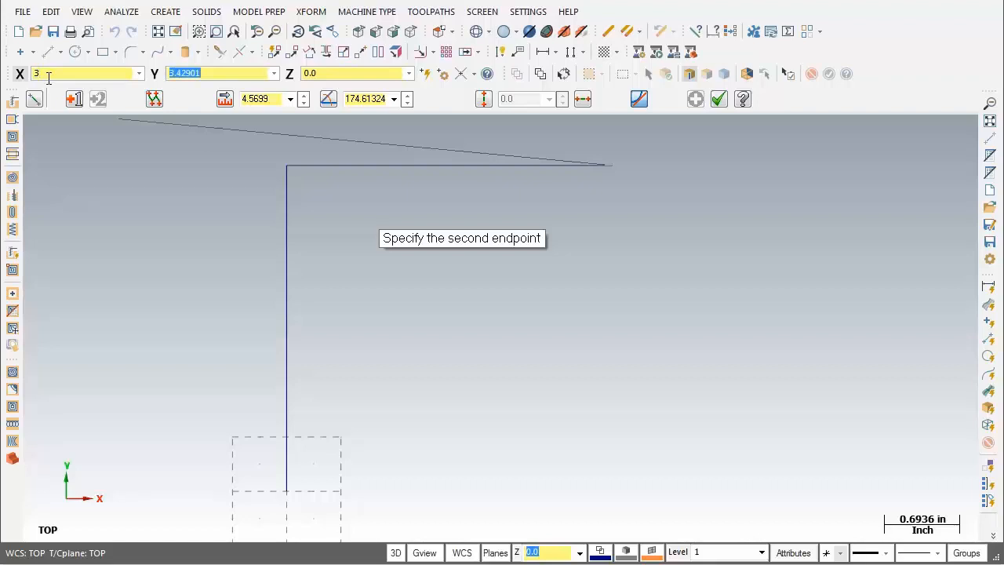
text(0)
key(Tab)
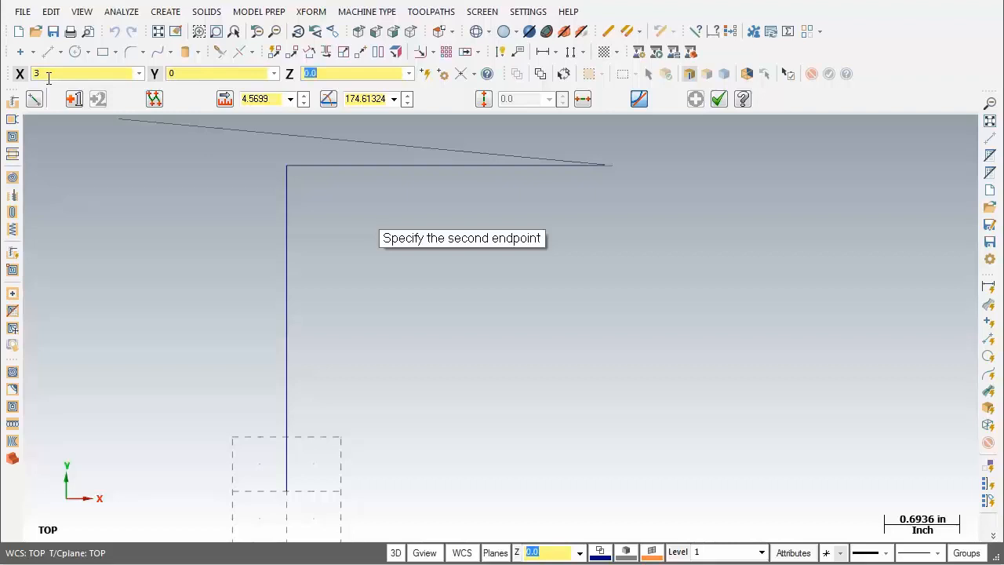
key(Return)
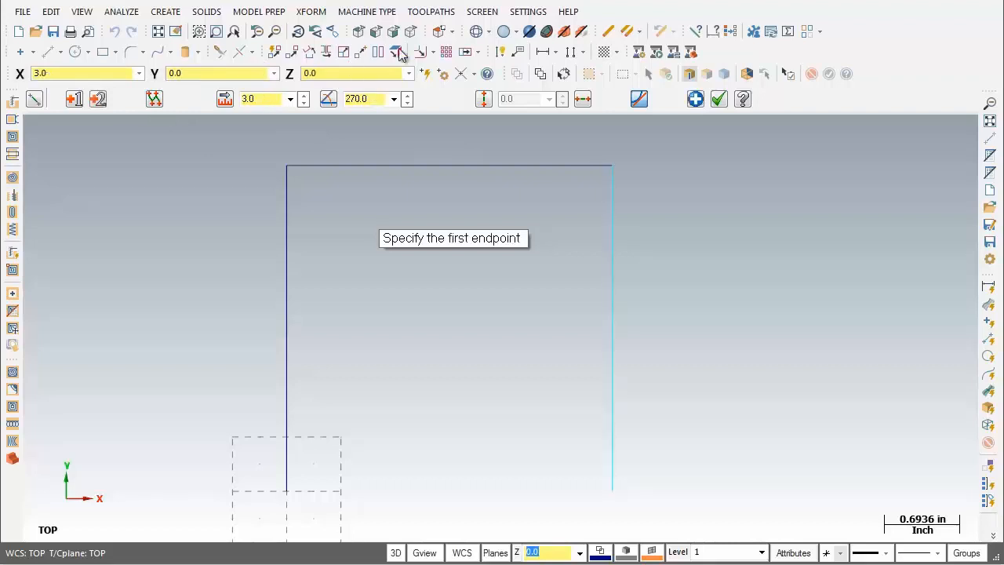
click(695, 99)
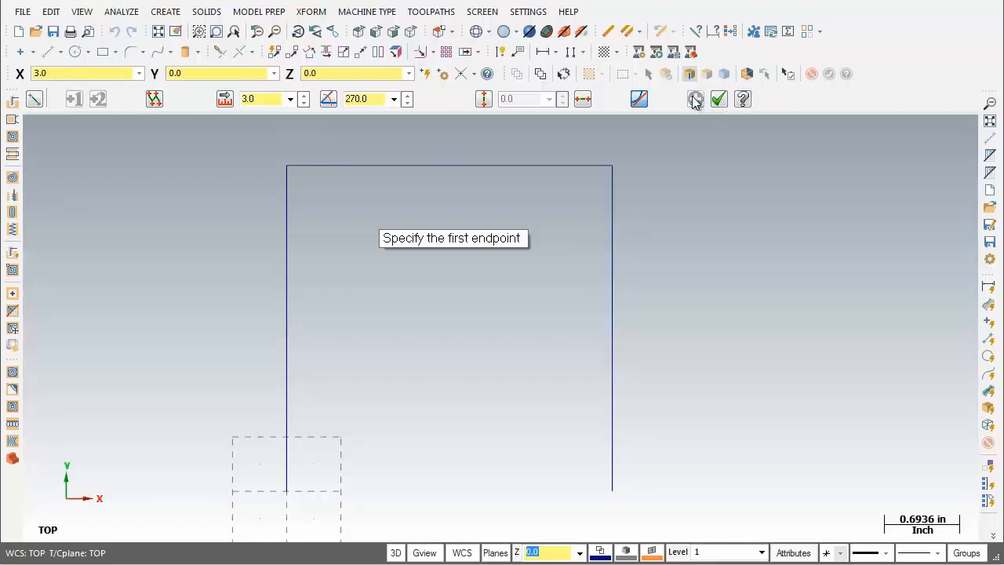
Step: Close the square with a line from the right side's lower endpoint to X0 Y0, apply it, and finish the line command
click(613, 491)
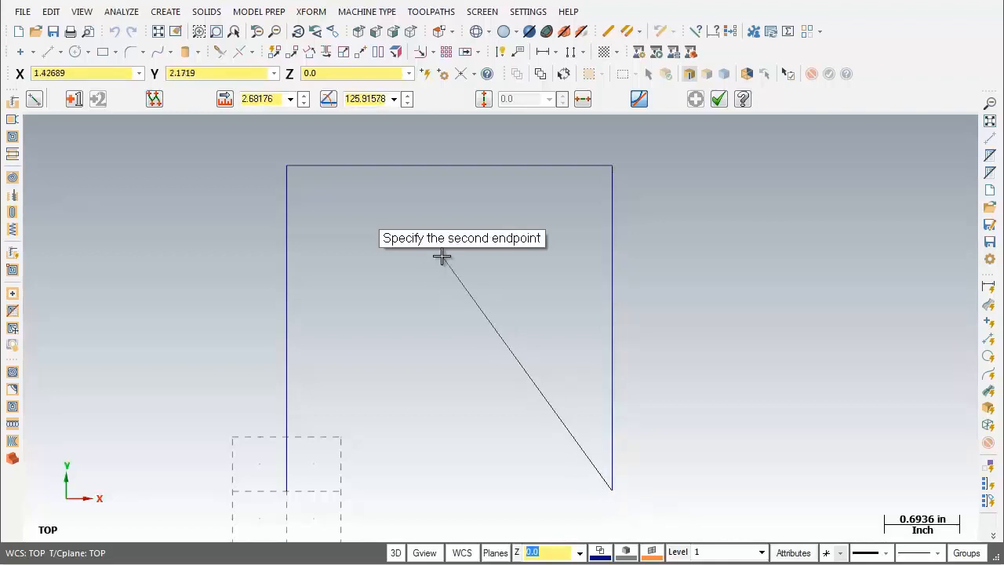
click(52, 73)
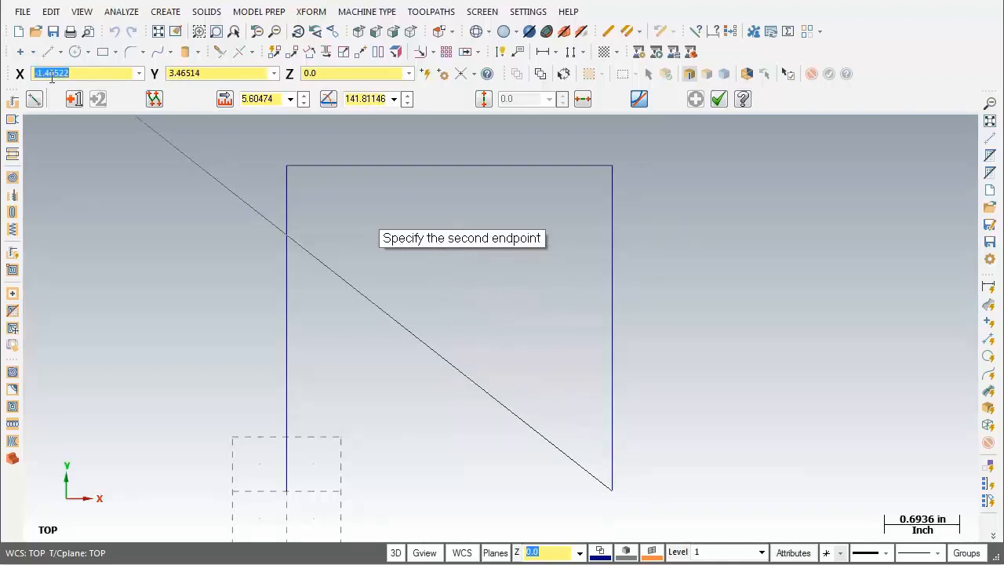
text(0)
key(Tab)
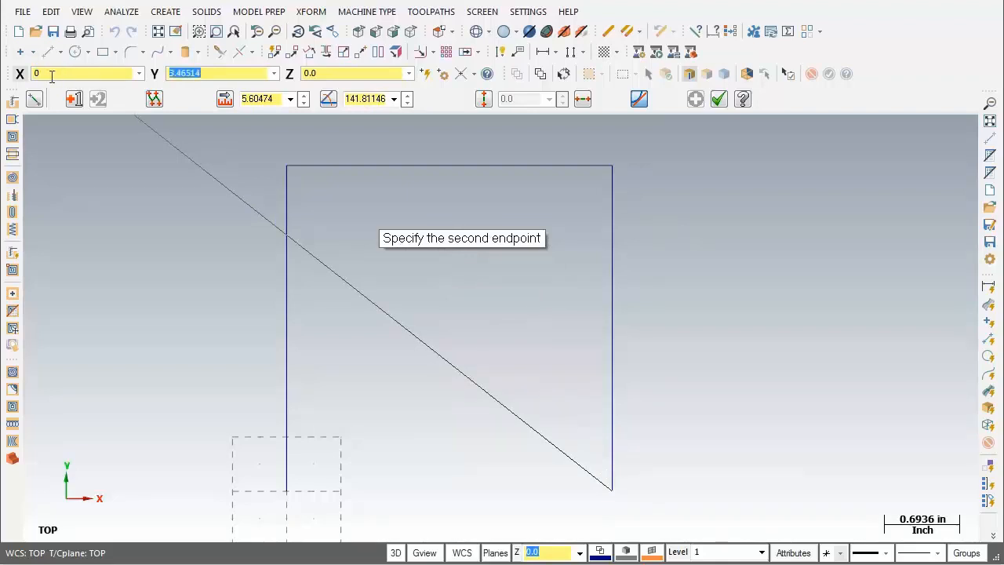
text(0)
key(Return)
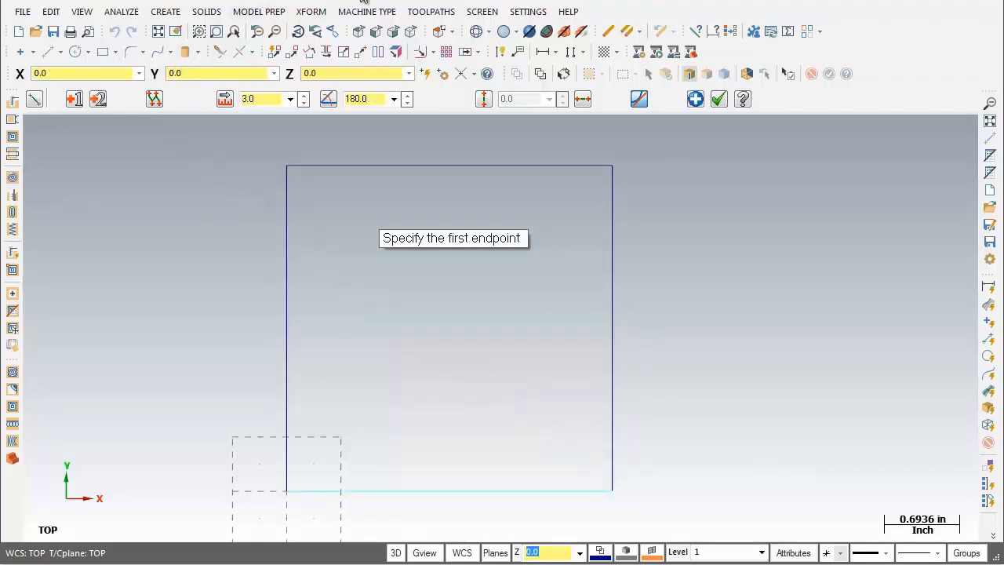
click(696, 99)
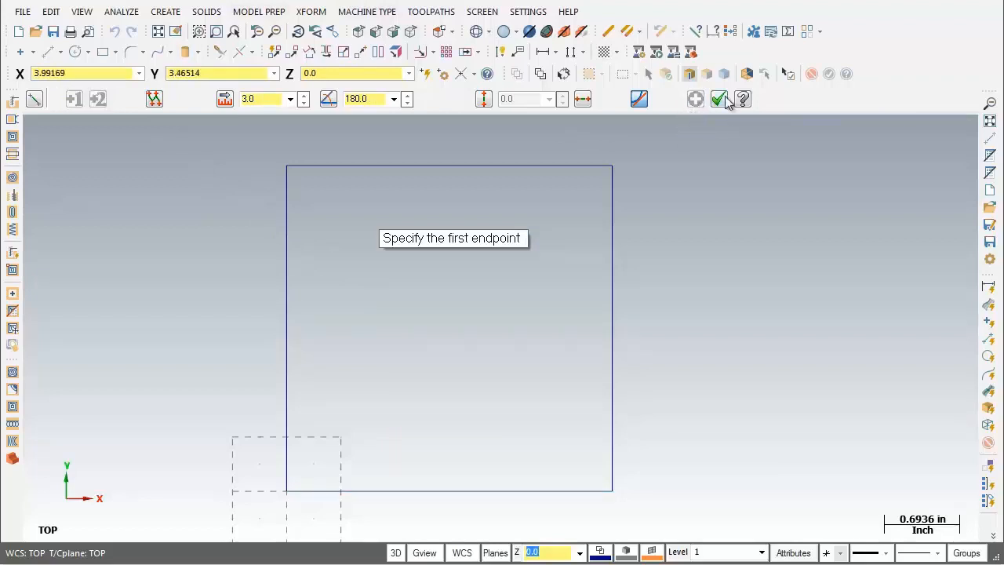
click(725, 96)
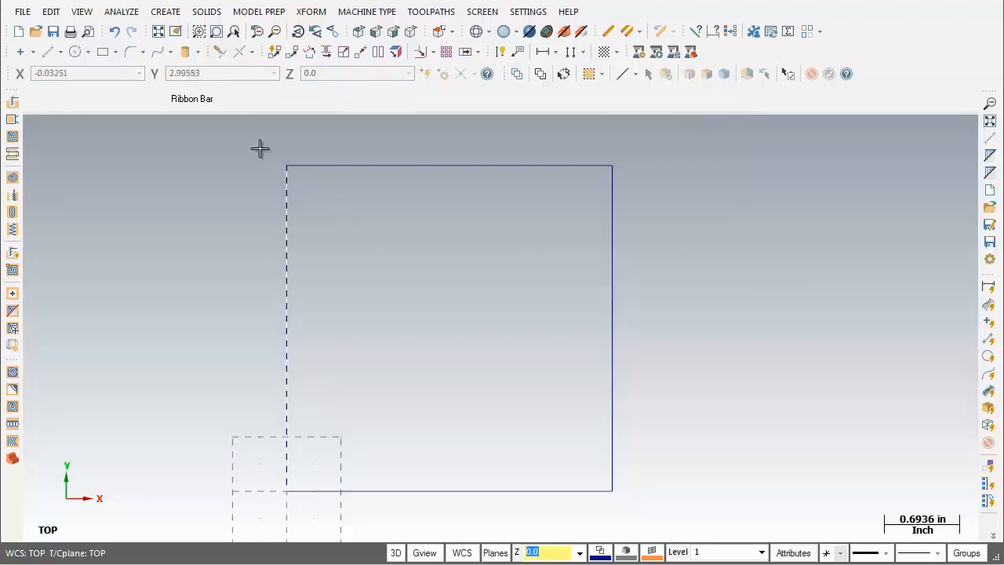
Step: Set up an entity chamfer using the 1 Distance style with a distance of 0.25
click(157, 33)
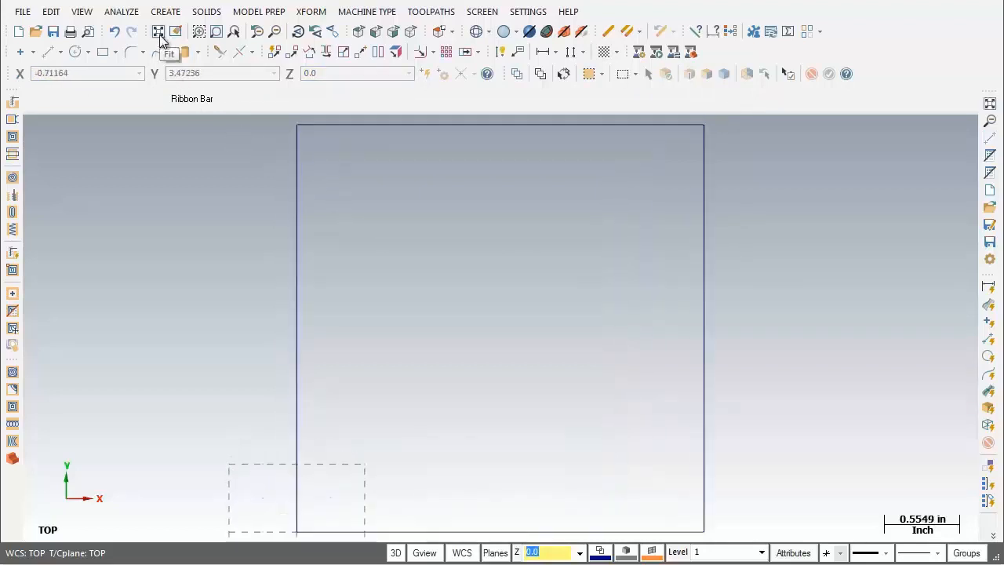
click(276, 32)
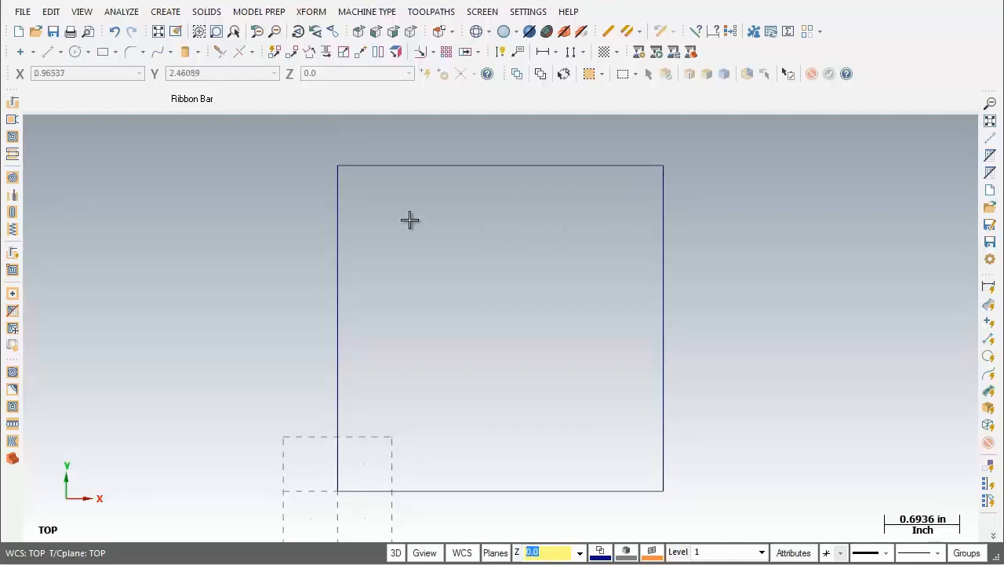
click(175, 15)
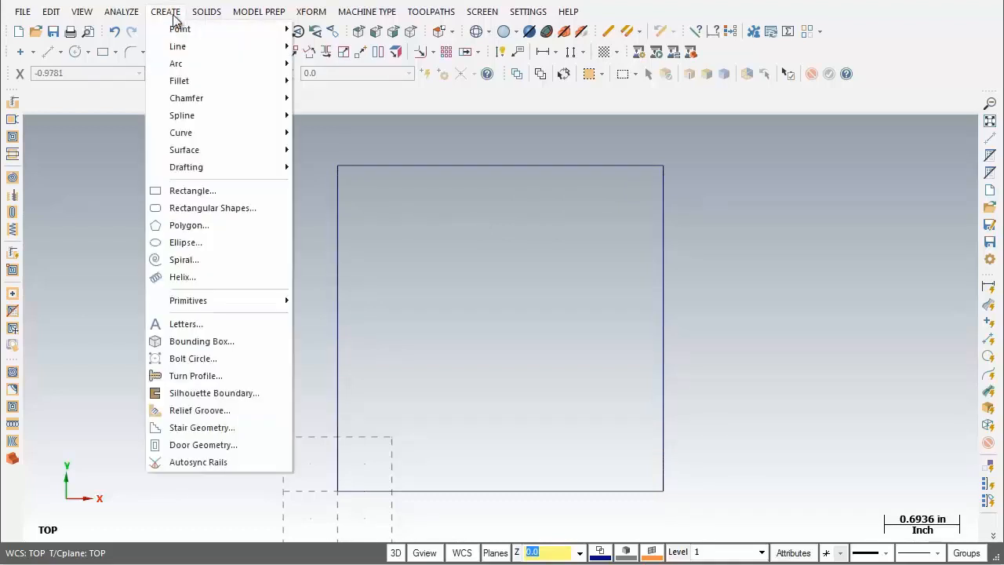
mouse_move(188, 98)
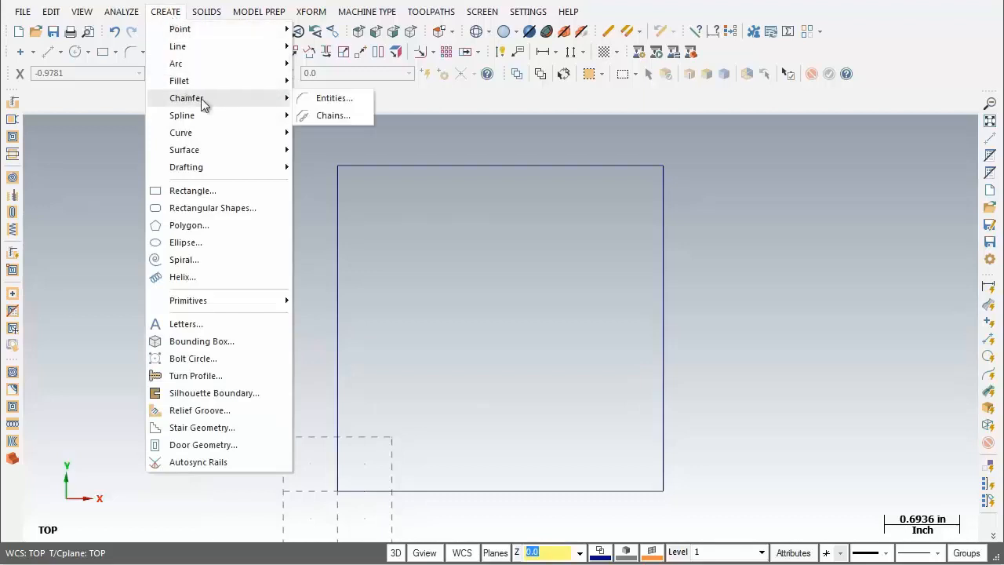
click(334, 103)
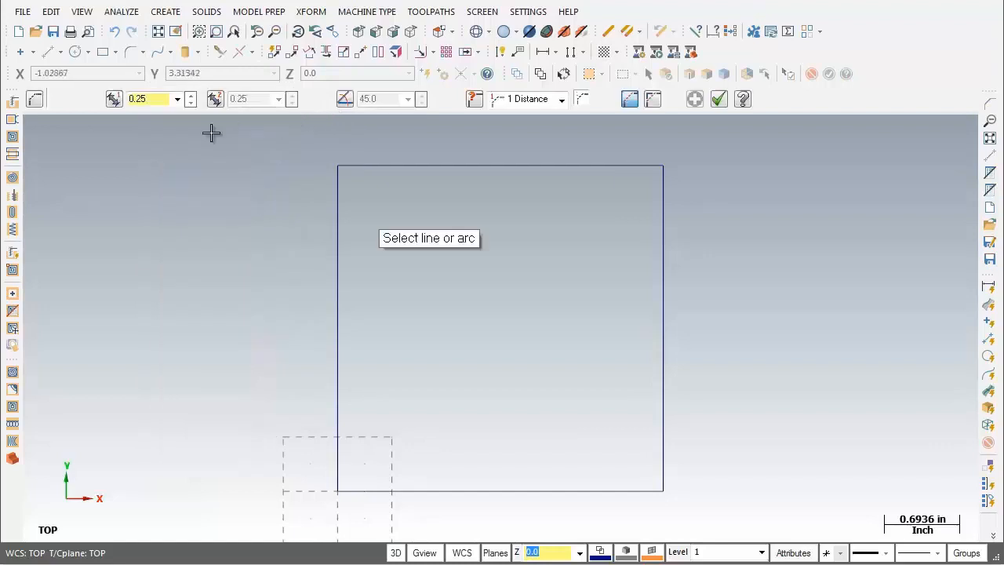
click(152, 99)
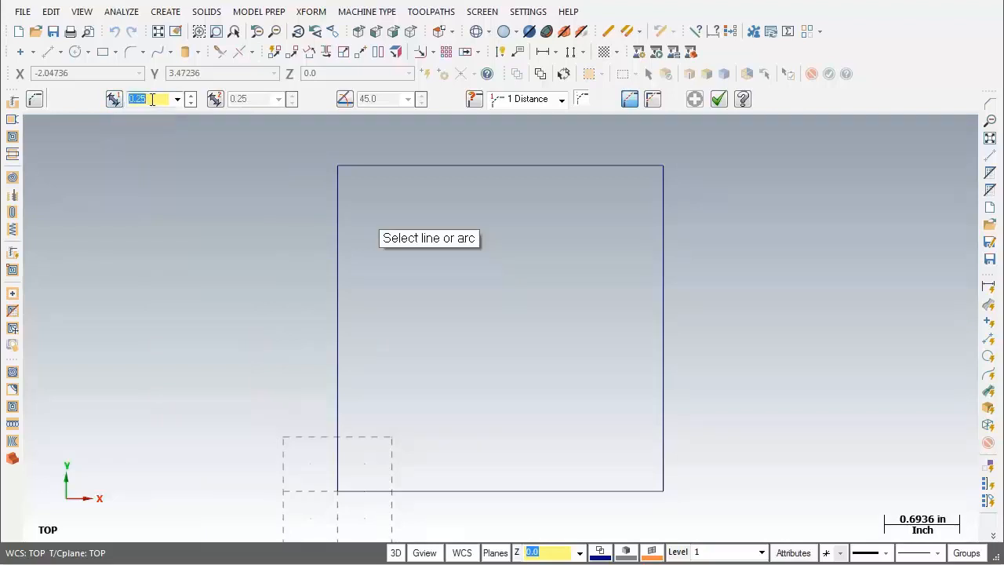
click(154, 100)
key(Tab)
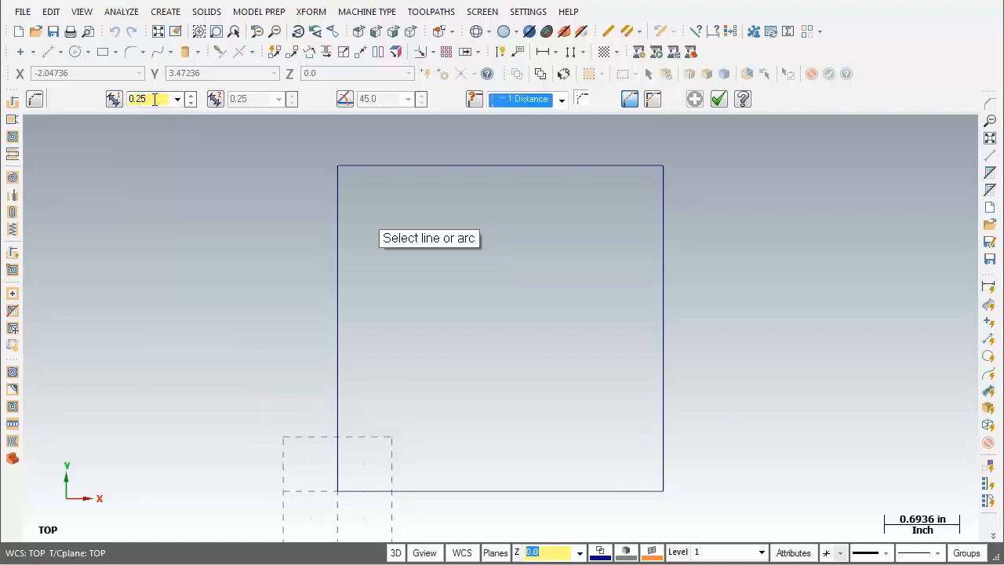
click(563, 102)
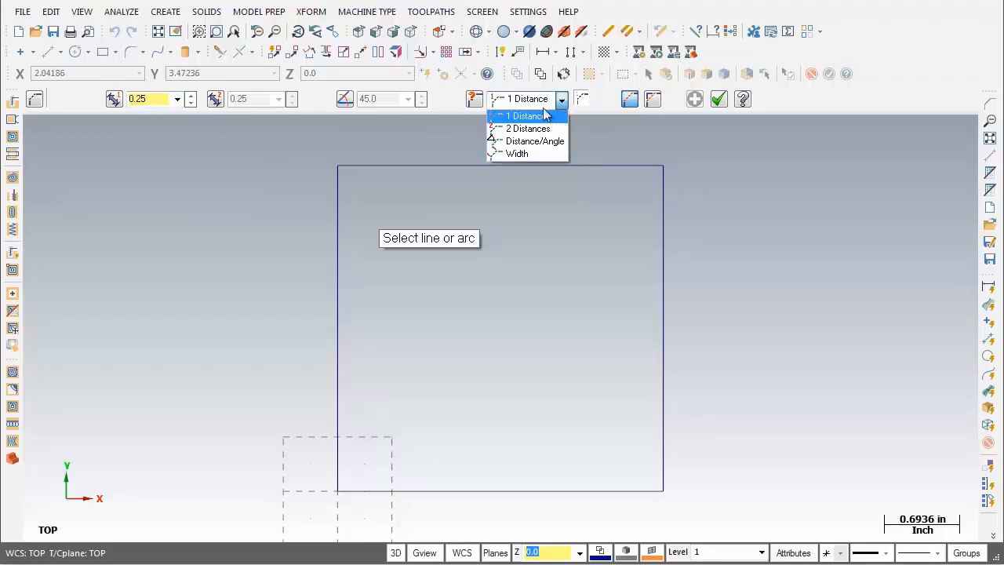
click(545, 103)
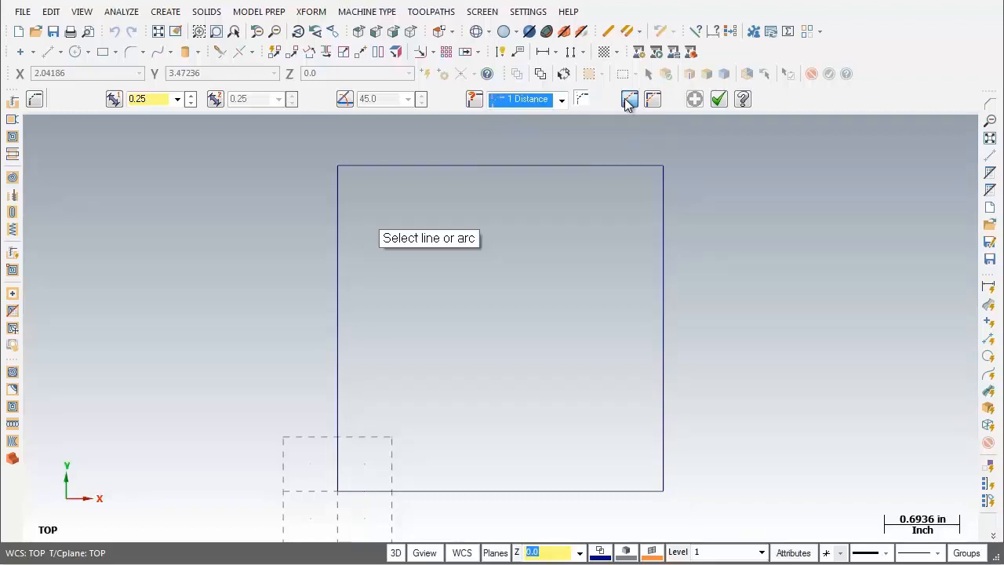
Step: Chamfer the square's upper-left corner between the upper side and the left side, and apply it
drag(421, 245, 494, 145)
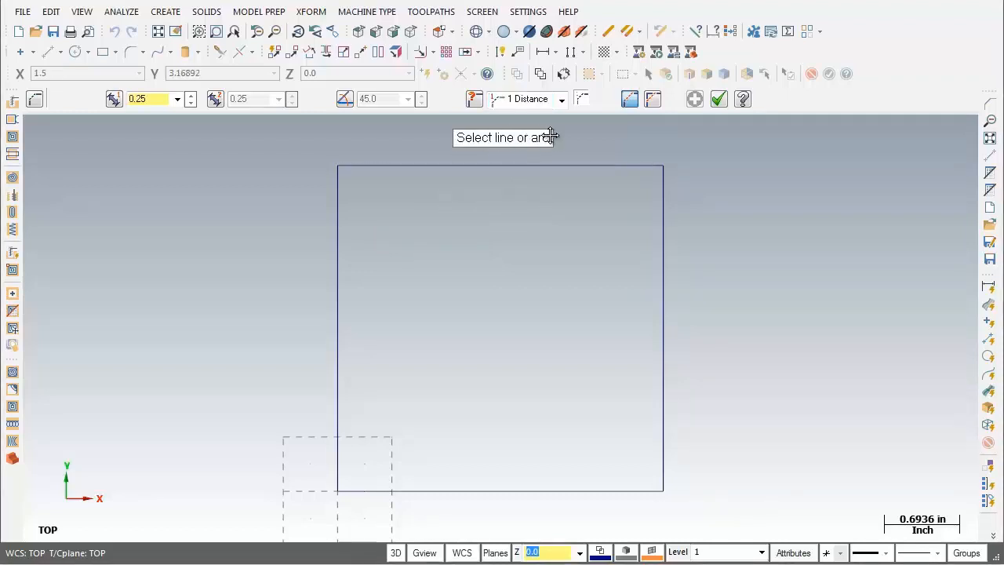
click(385, 176)
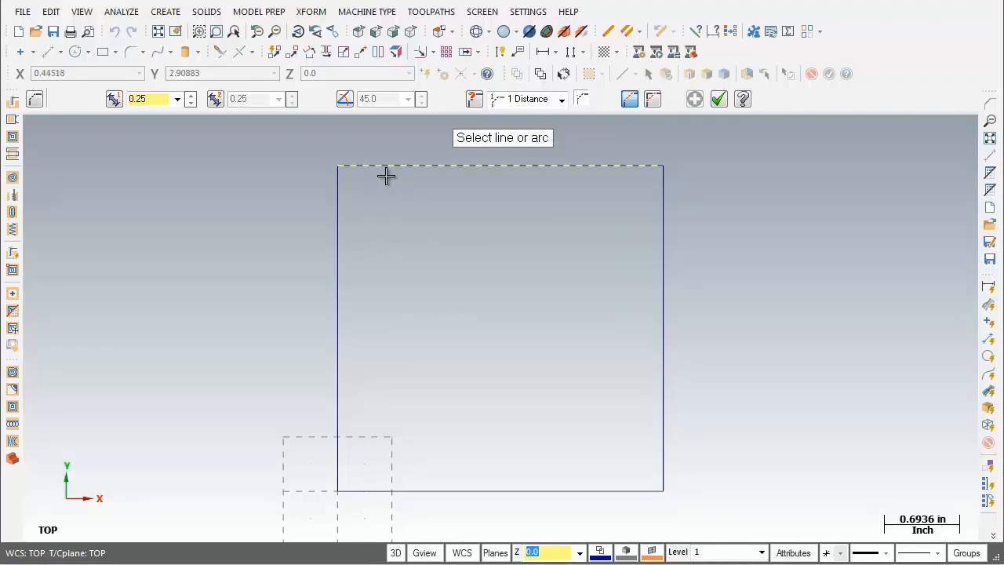
click(339, 215)
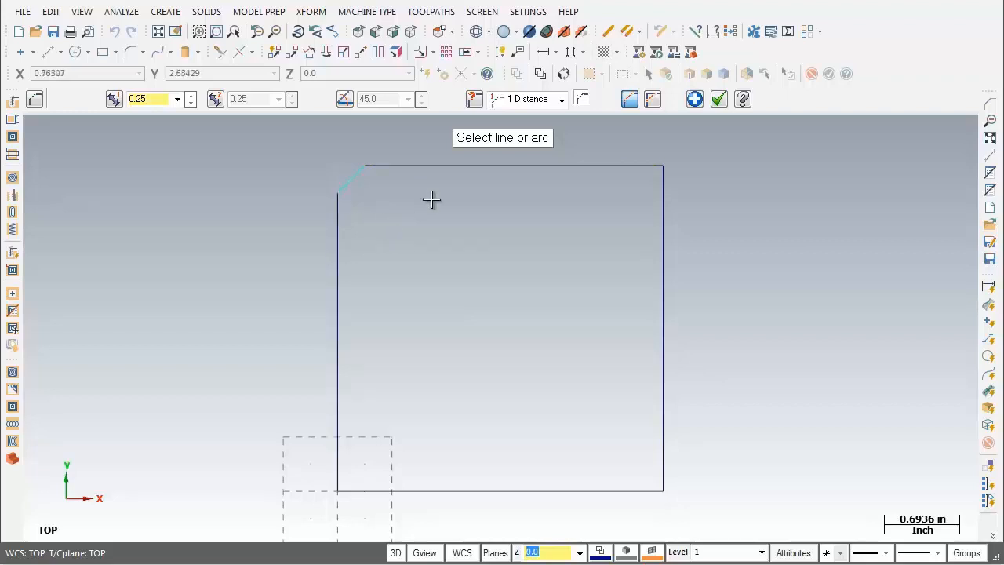
click(697, 102)
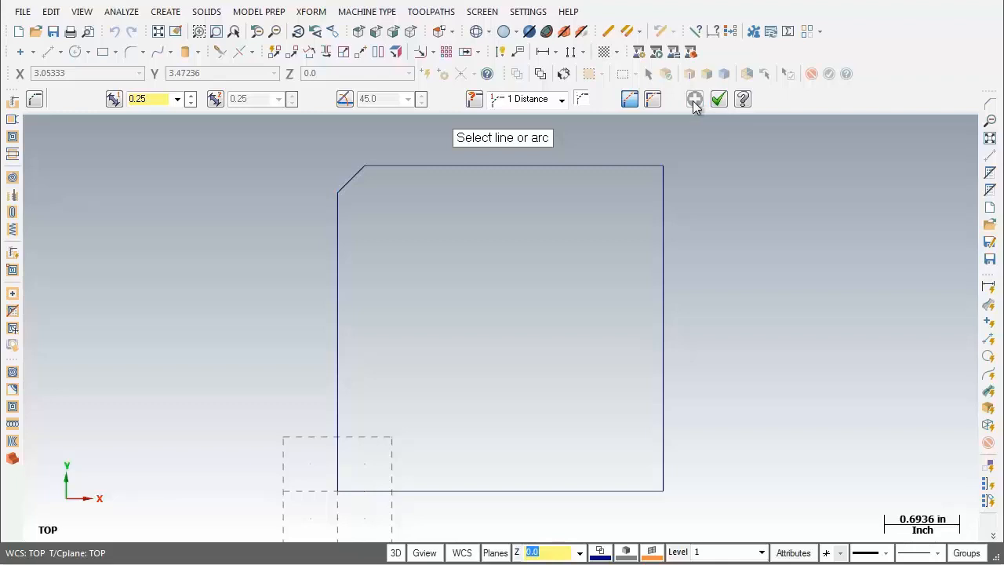
Step: Chamfer the square's upper-right corner between the upper side and the right side, apply it, and finish the chamfer command
click(601, 164)
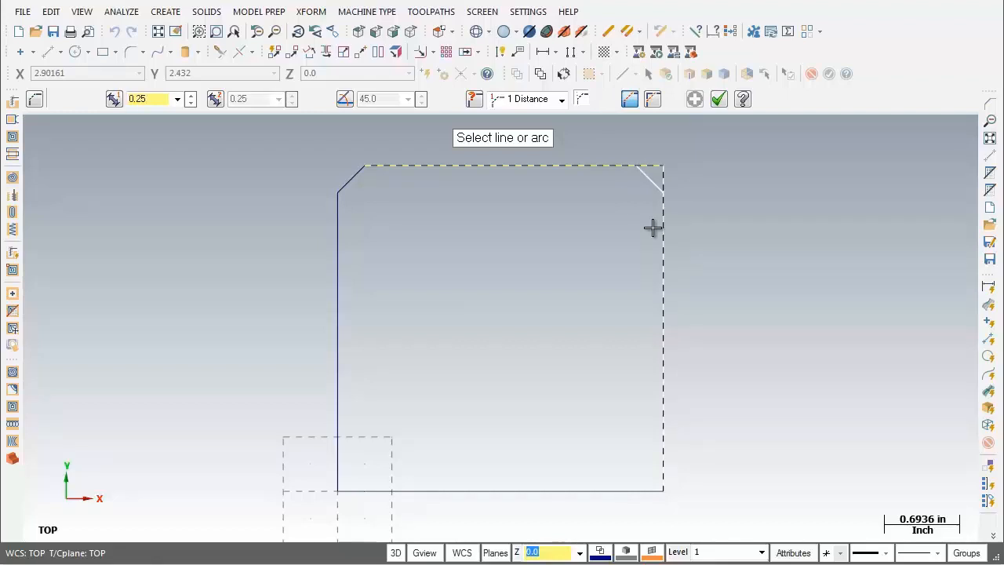
click(653, 228)
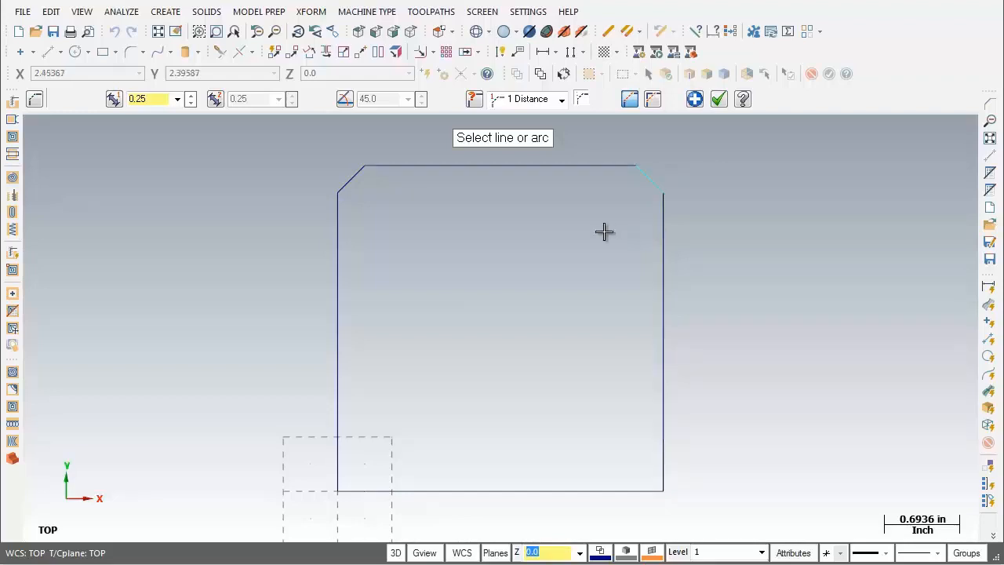
click(695, 101)
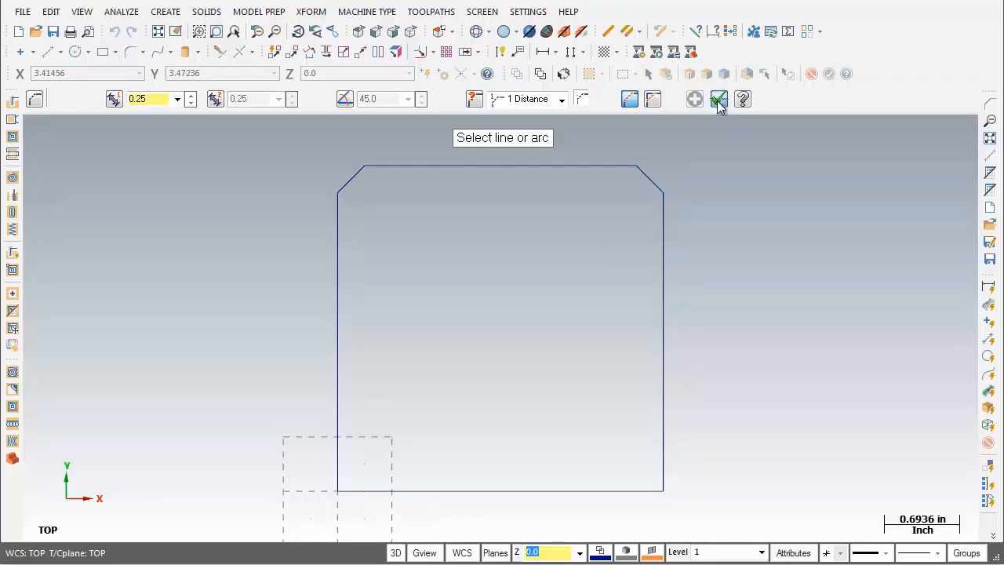
click(719, 99)
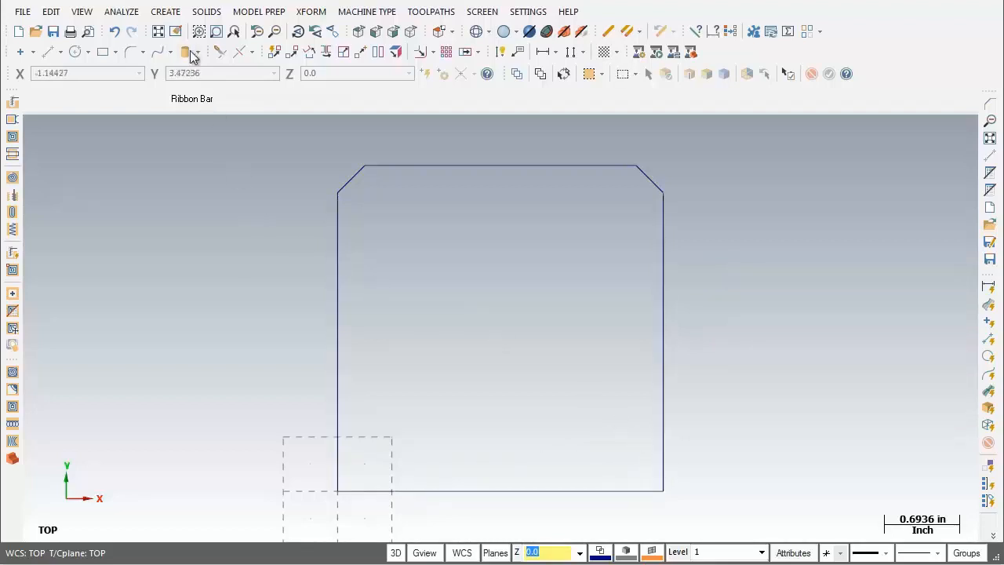
Step: Set up an entity fillet using the Normal style with a radius of 0.25
click(176, 12)
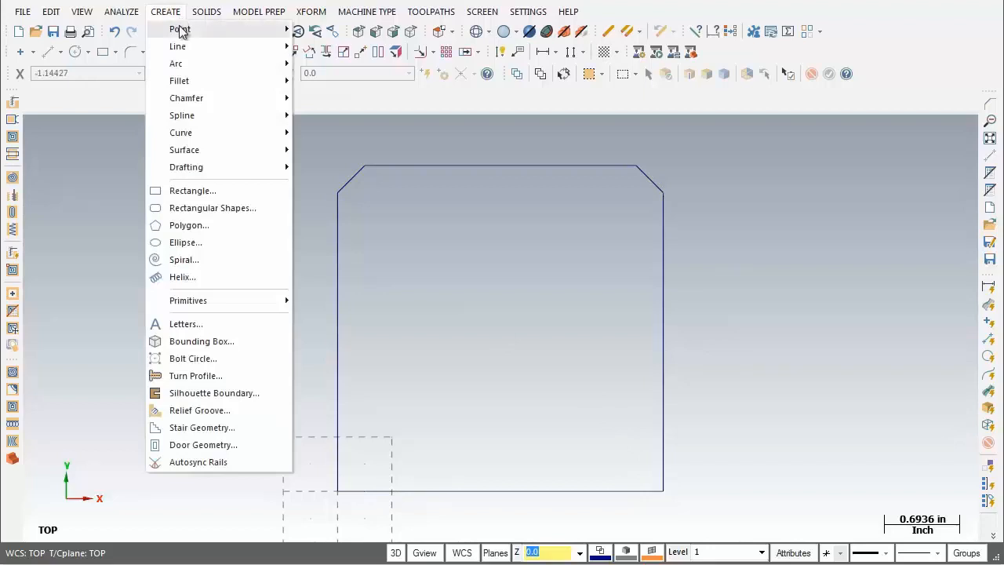
mouse_move(181, 82)
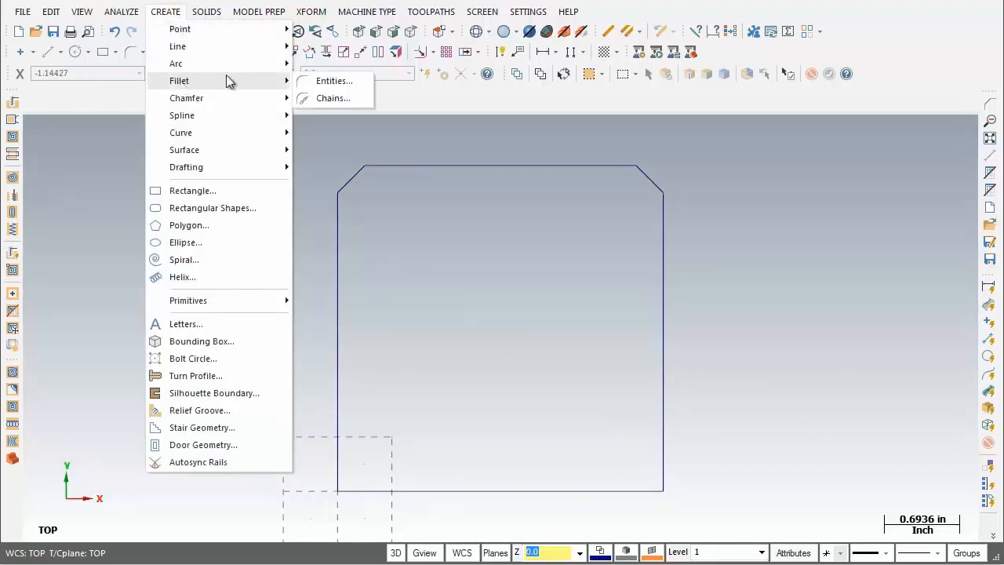
click(328, 82)
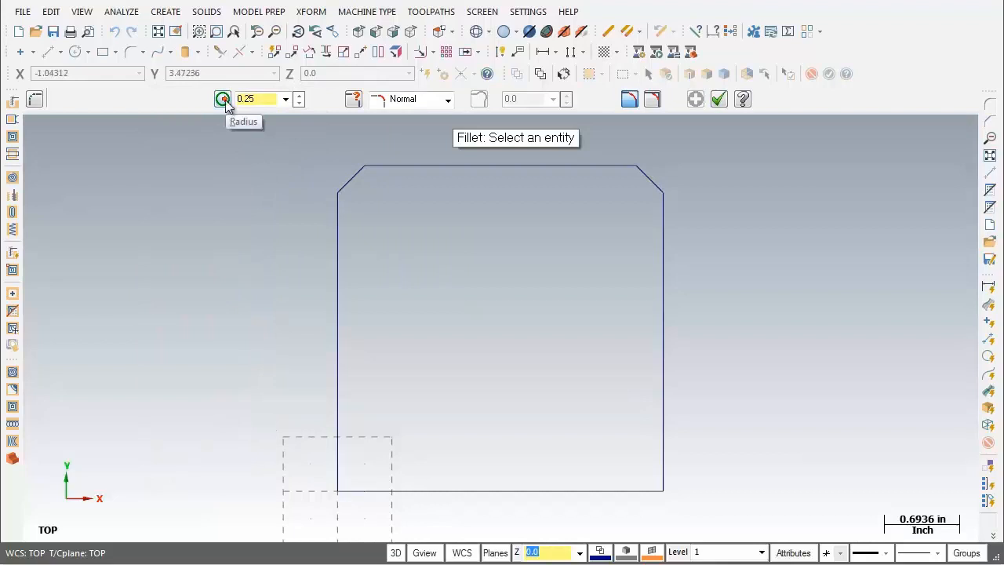
click(258, 100)
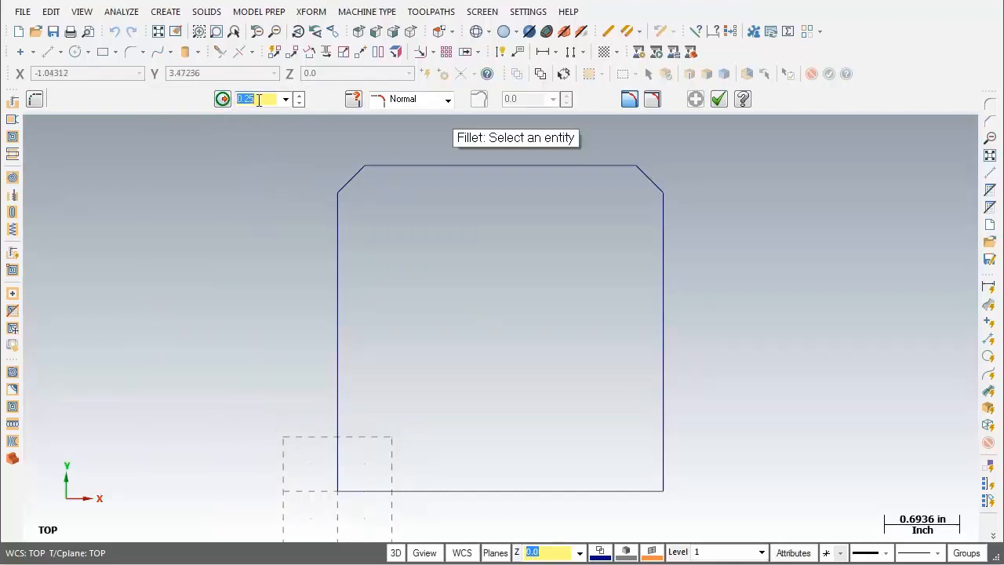
click(258, 99)
key(Tab)
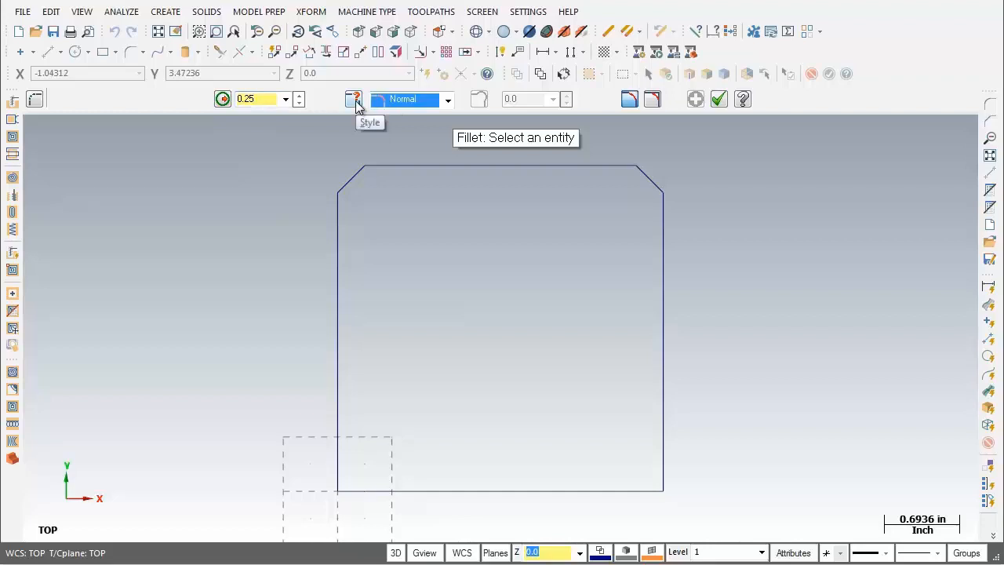
click(449, 102)
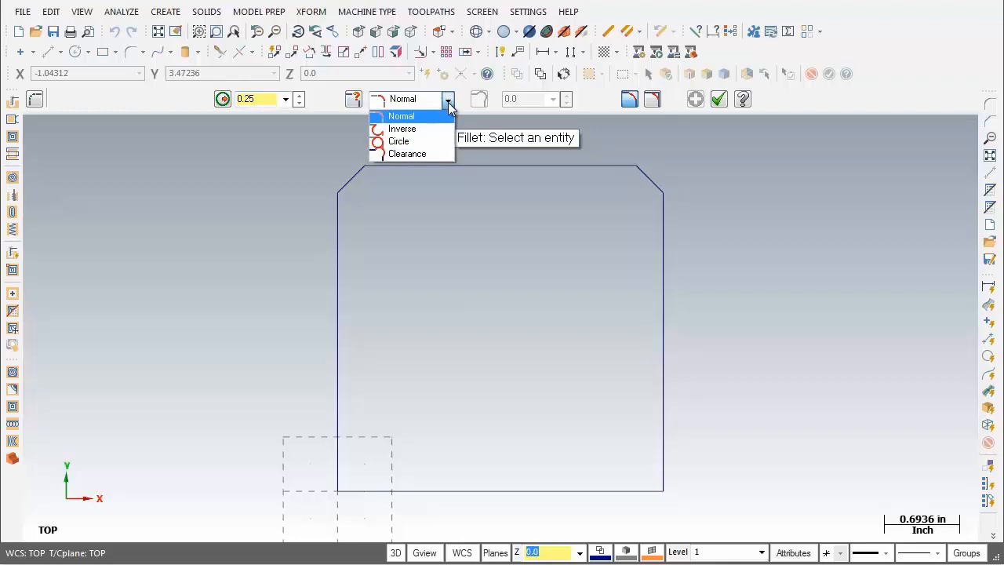
click(444, 103)
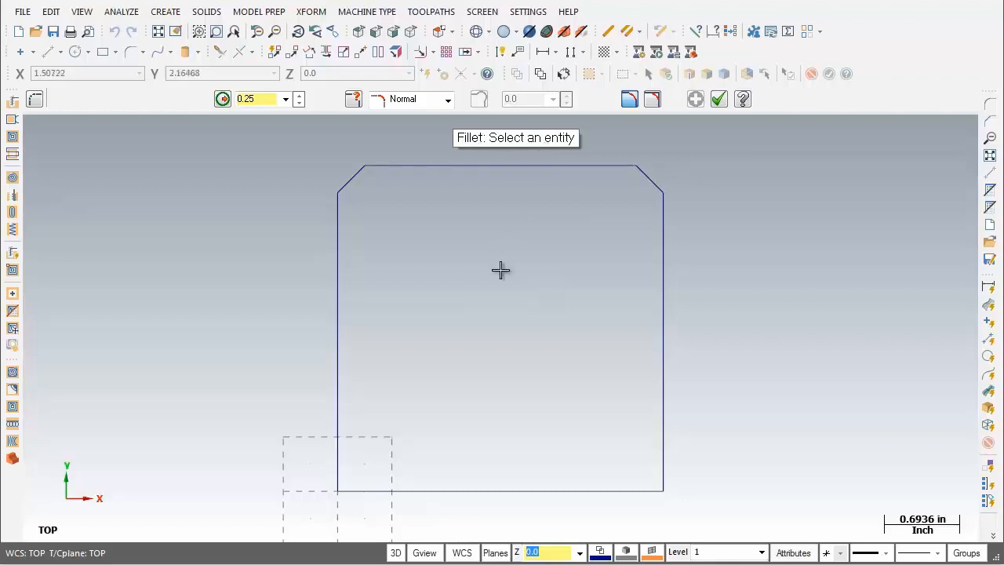
Step: Fillet the square's lower-left corner between the left side and the lower side, and apply it
click(348, 427)
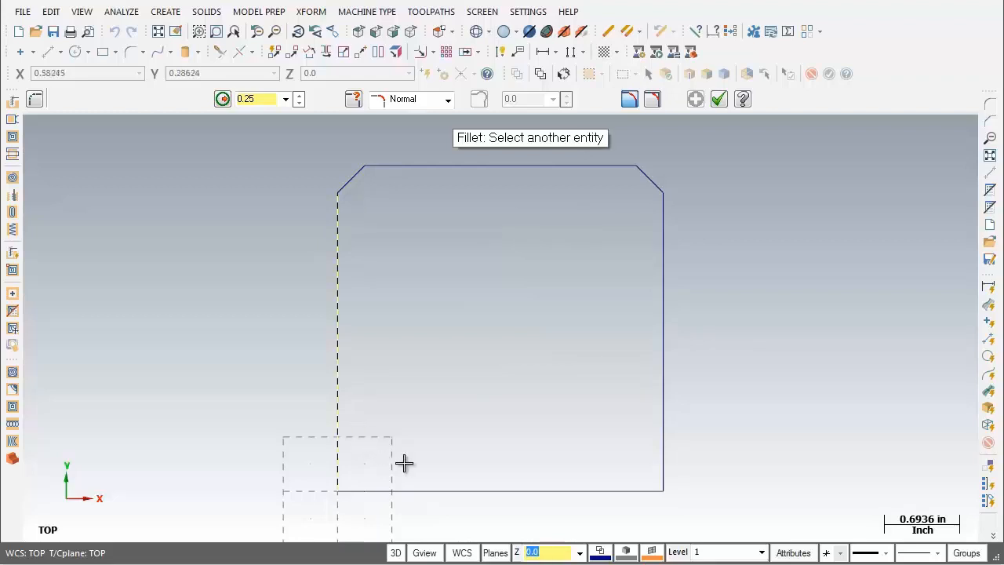
click(437, 492)
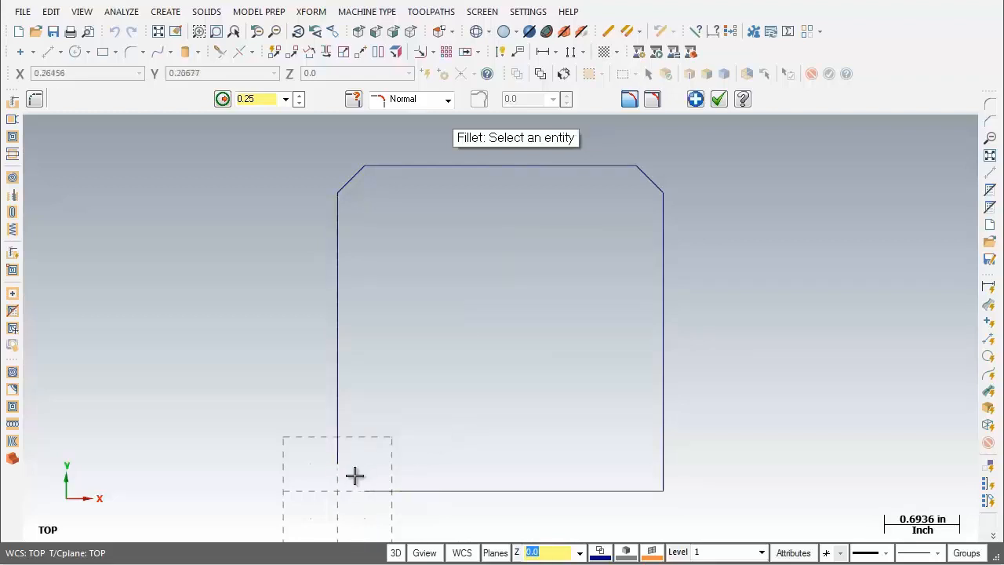
click(696, 101)
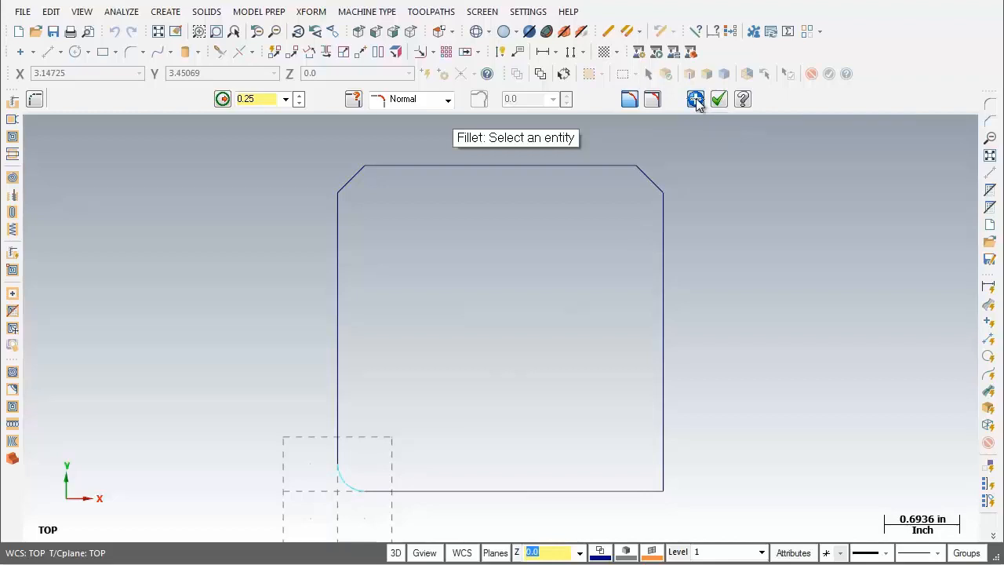
Step: Fillet the square's lower-right corner between the lower side and the right side, and finish the fillet command
click(569, 492)
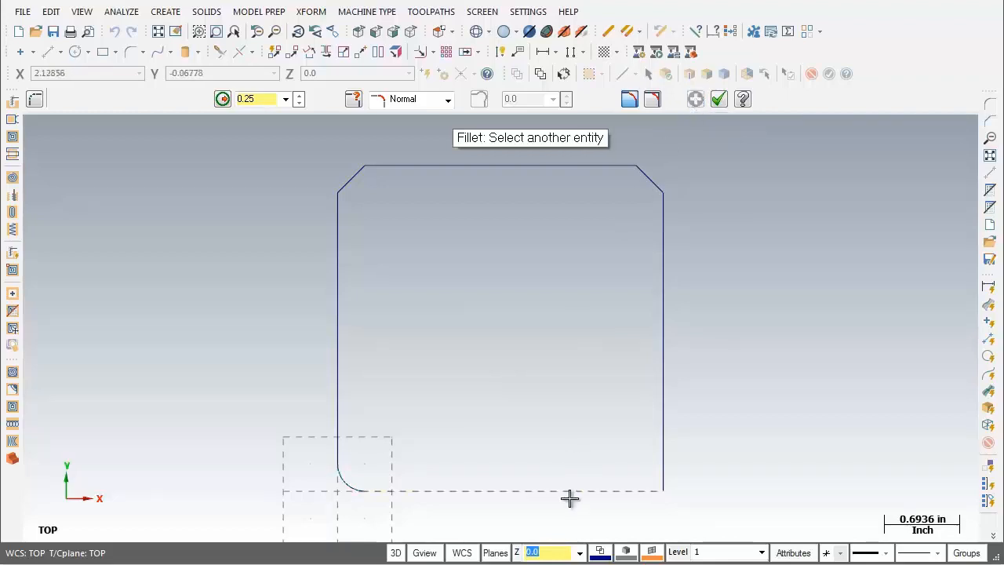
click(663, 416)
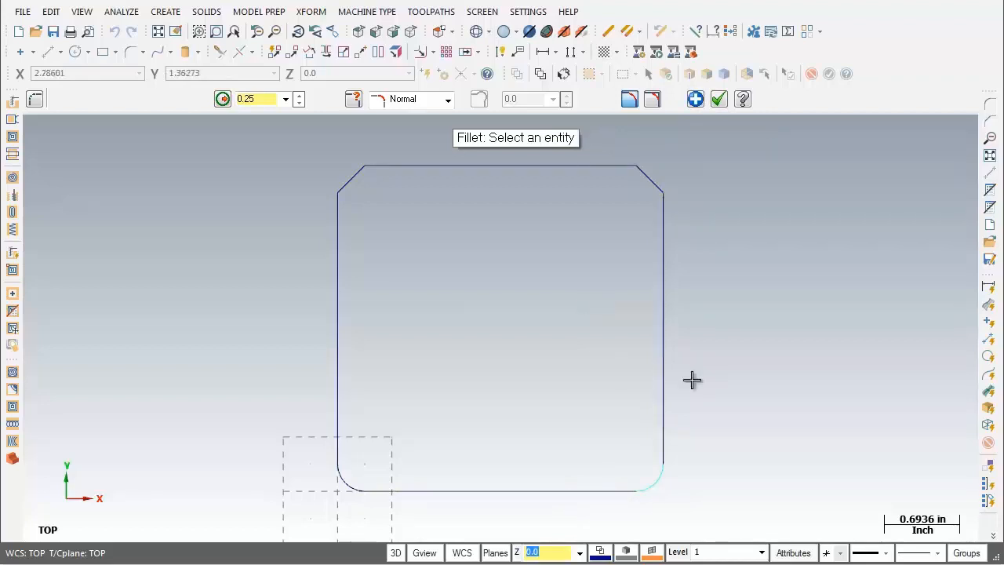
click(719, 100)
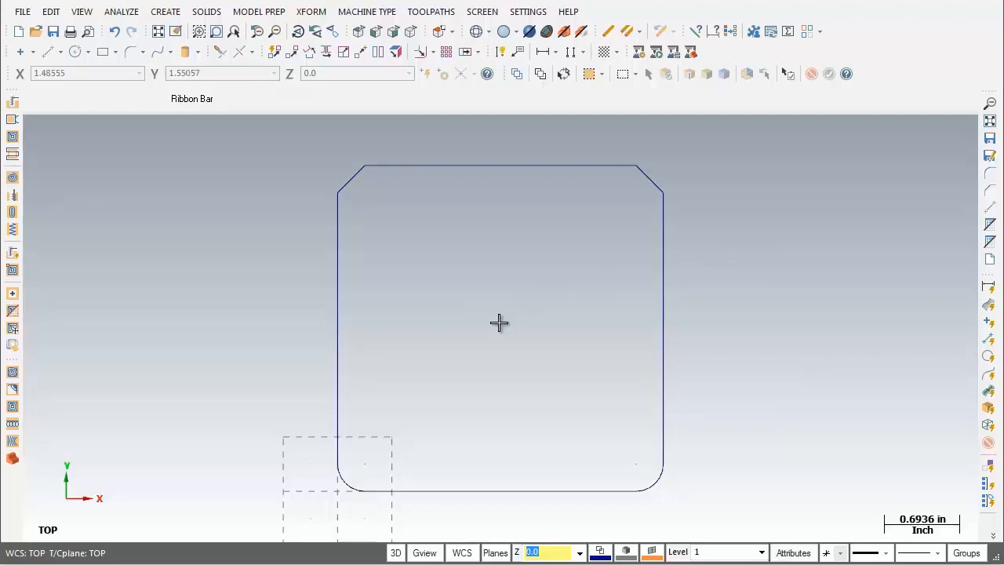
Step: Start a polar arc with its centre point at X 0.5, Y 2.5, Z 0.0, near the square's upper-left corner
click(167, 16)
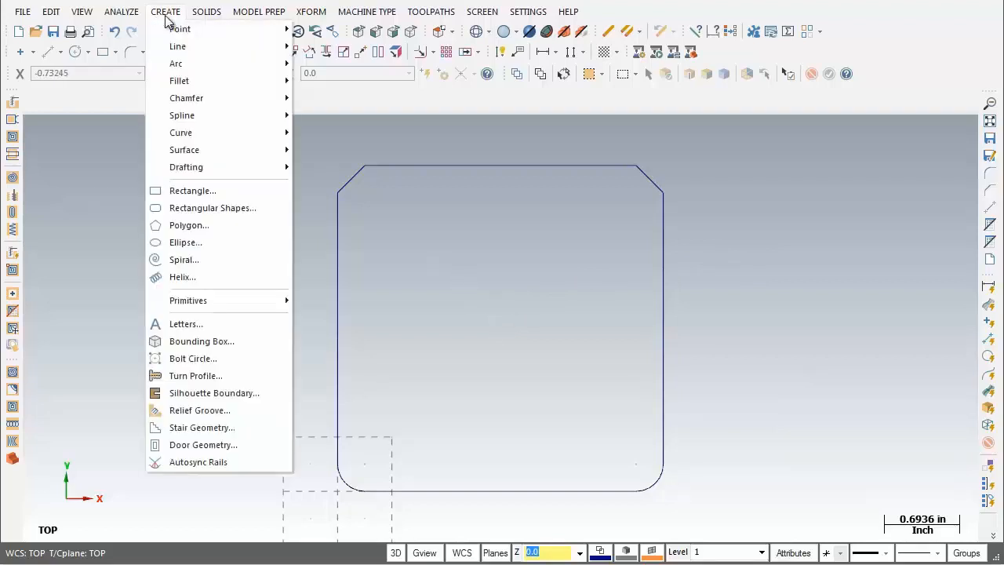
mouse_move(176, 69)
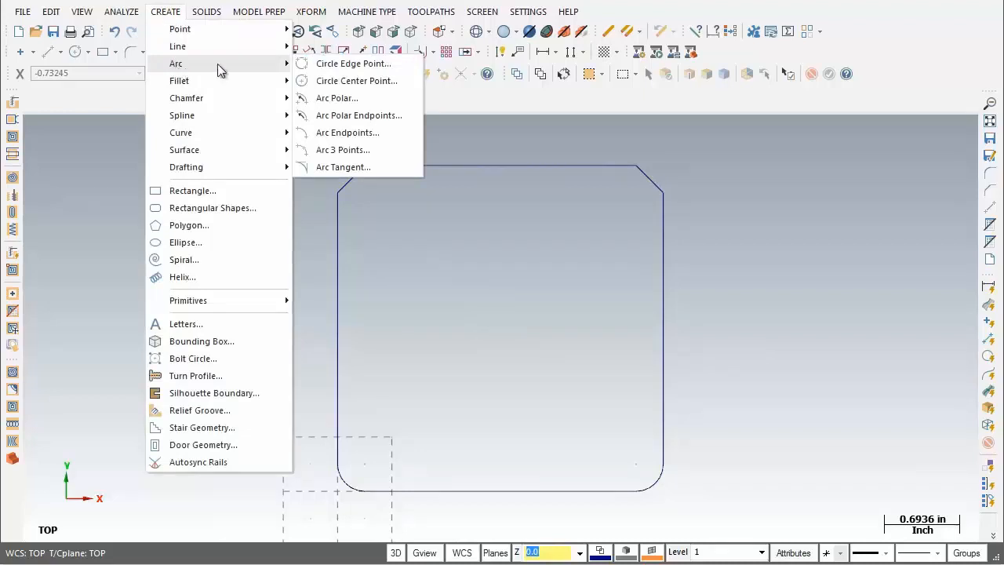
click(376, 101)
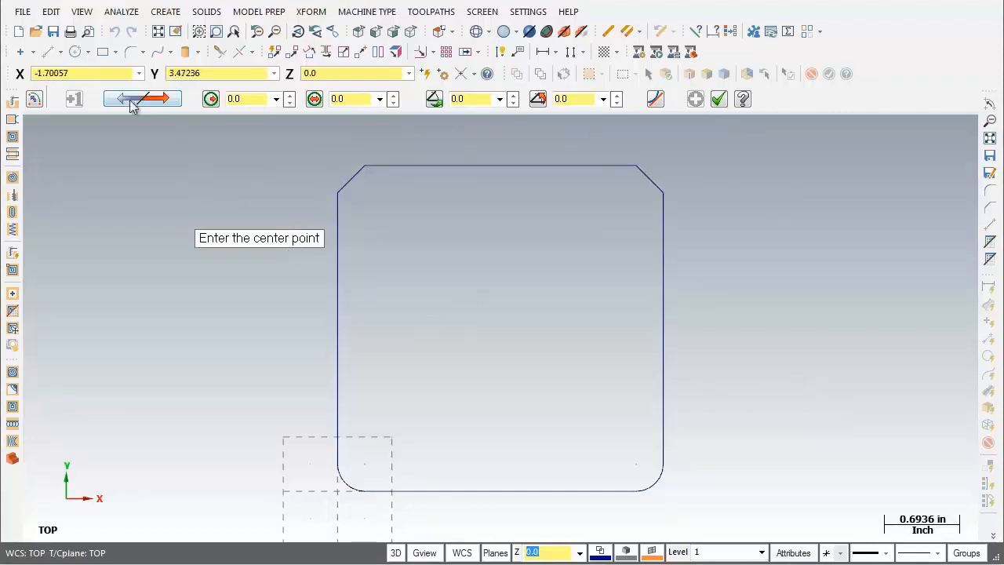
click(112, 73)
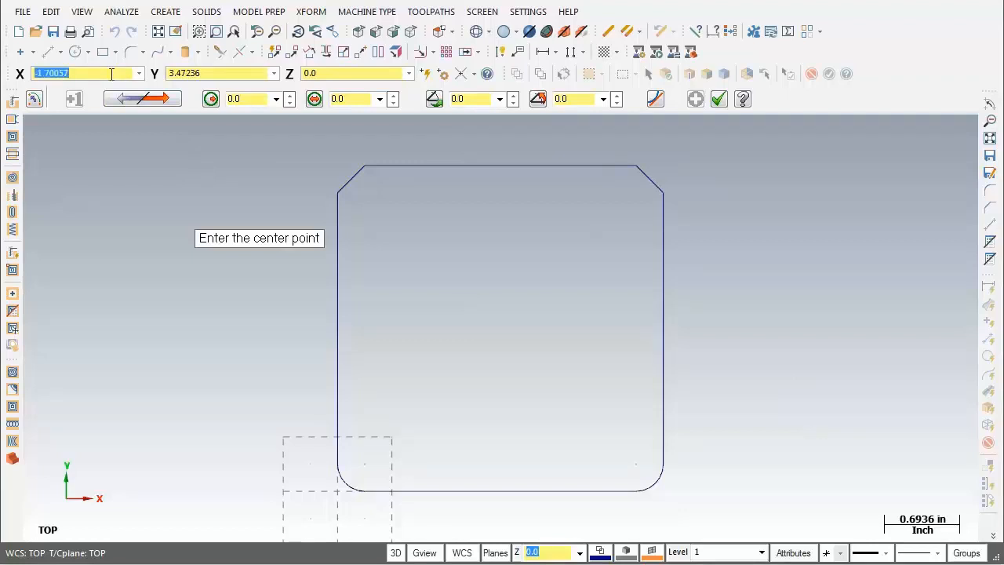
text(.5)
key(Tab)
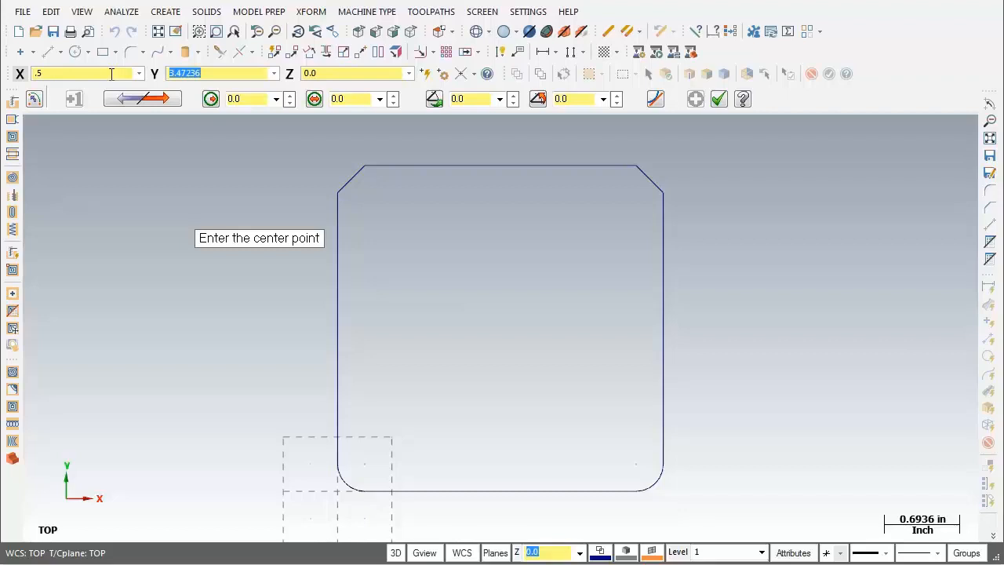
text(2.5)
key(Tab)
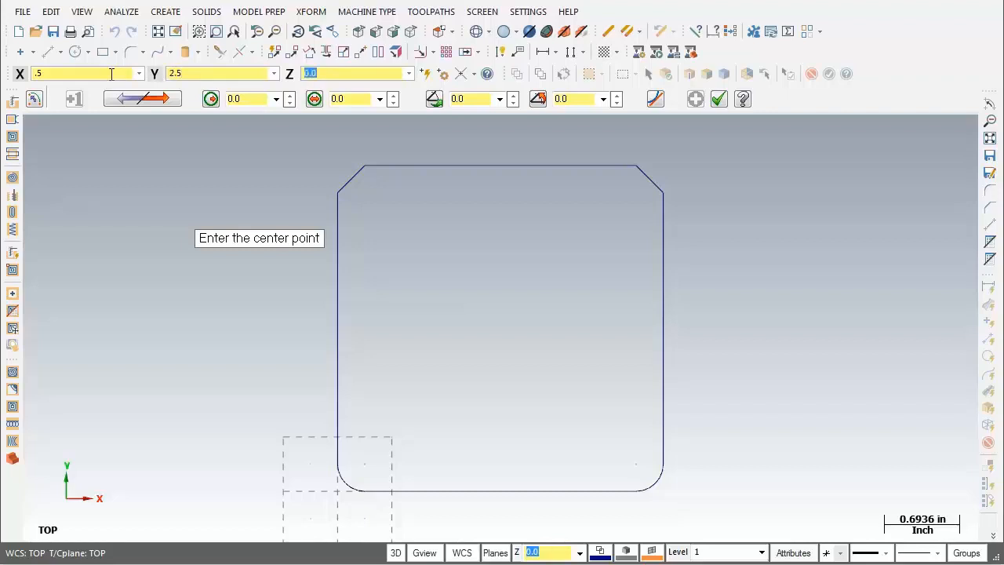
key(Return)
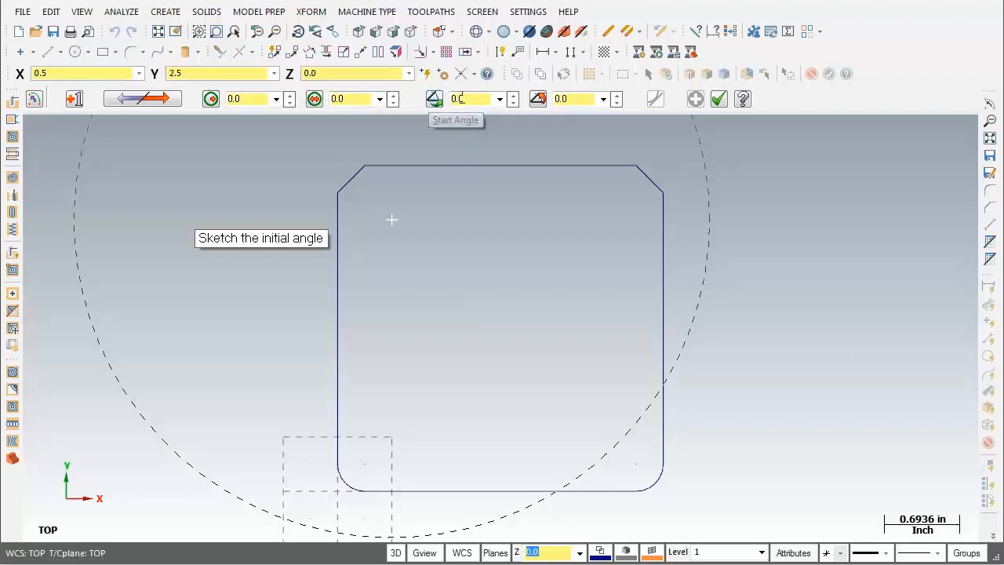
Step: Give the upper-left arc a start angle of 0, an end angle of 180 and a radius of 0.125, and apply it
click(431, 104)
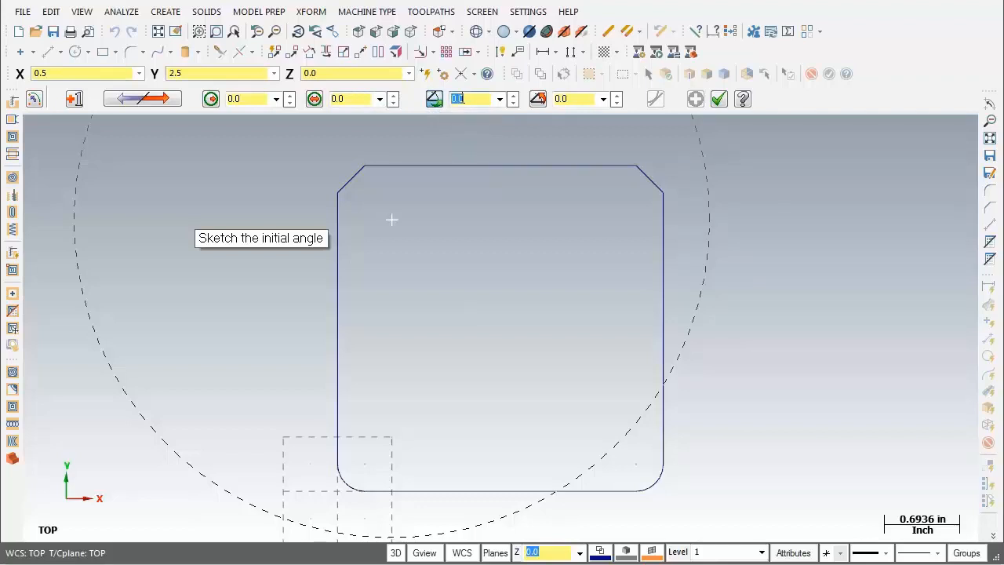
text(0.)
key(Tab)
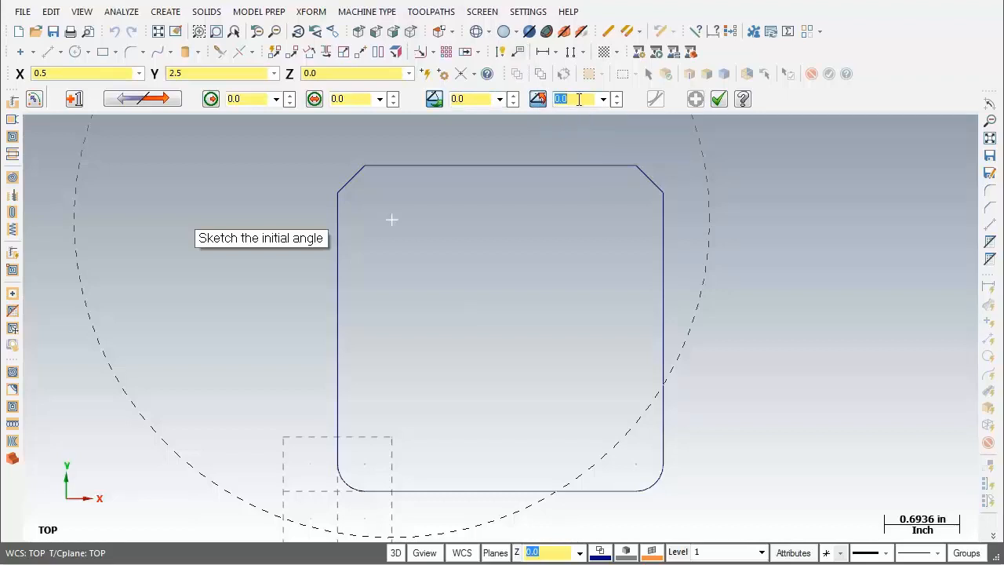
text(180.0)
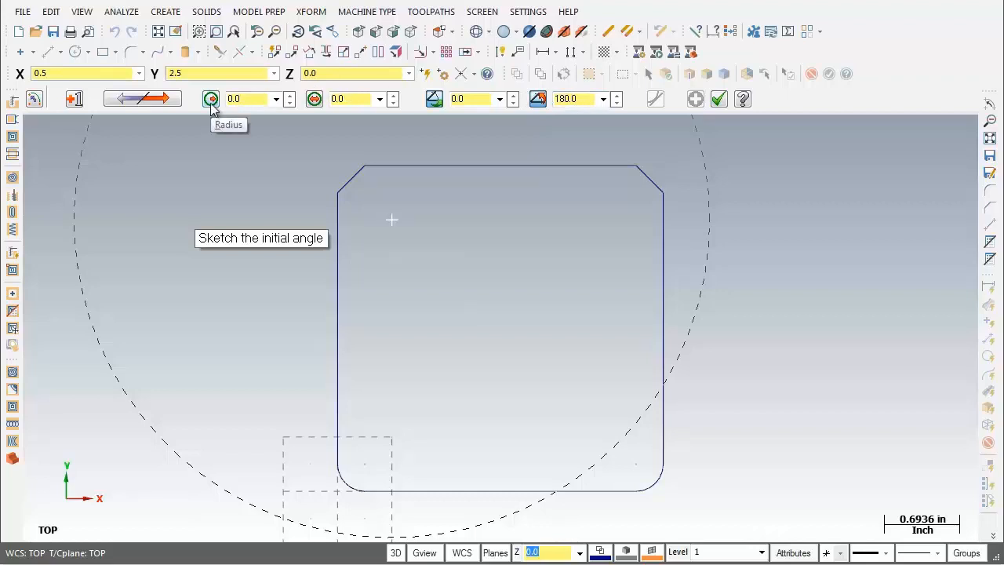
click(248, 102)
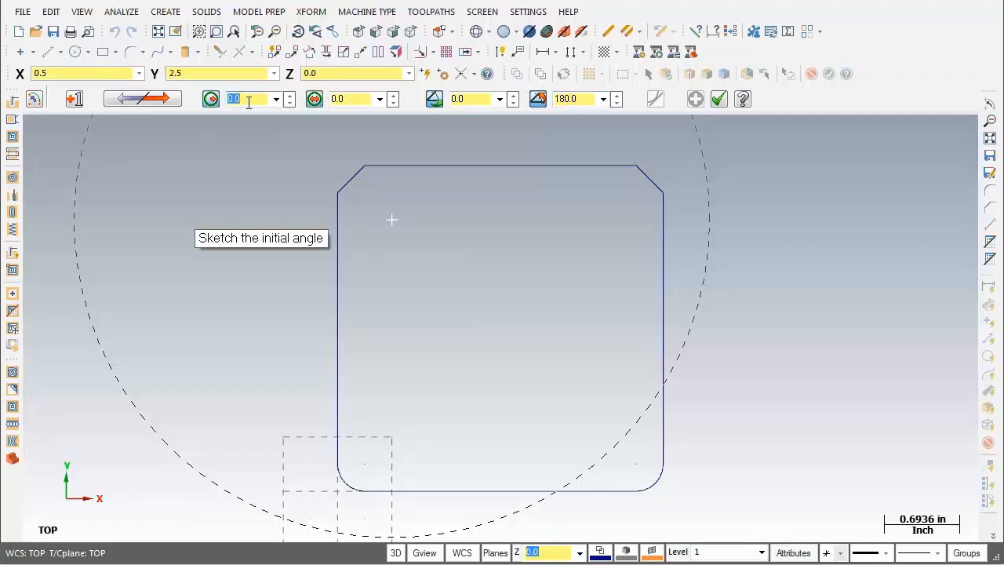
text(.125)
key(Return)
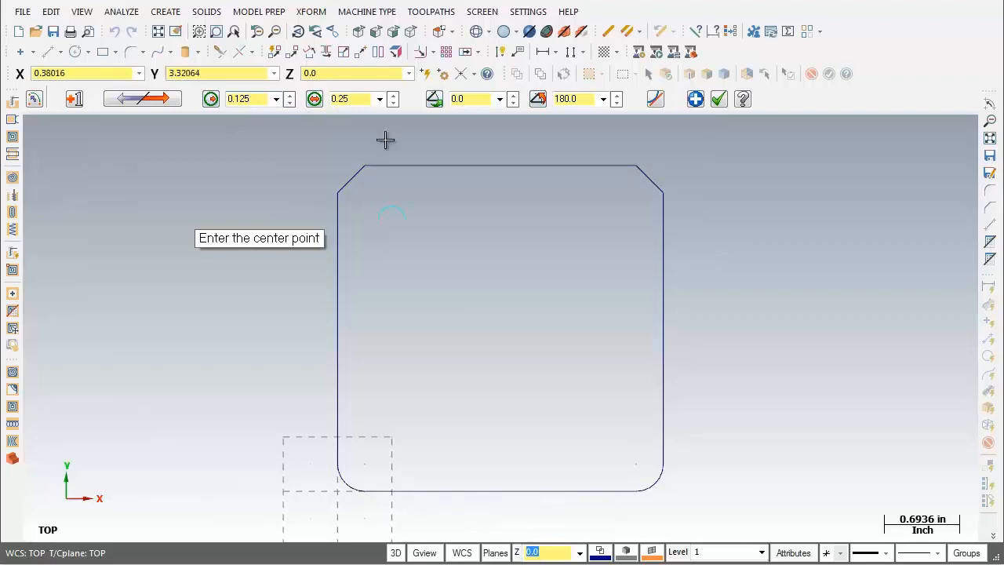
click(697, 100)
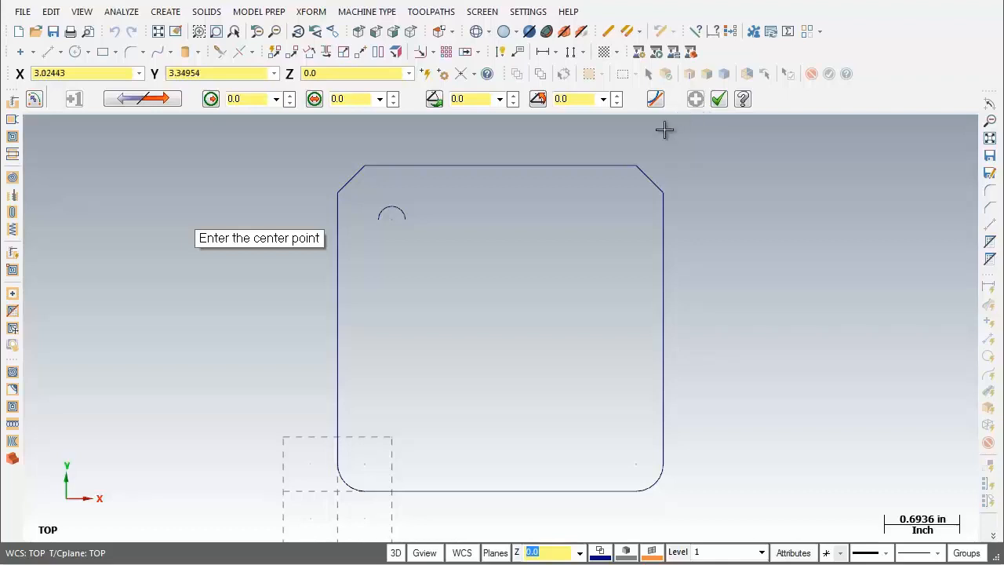
Step: Place the centre point of the second polar arc at X 0.5, Y 0.5, Z 0.0, near the square's lower-left corner
click(54, 73)
text(0.5)
key(Tab)
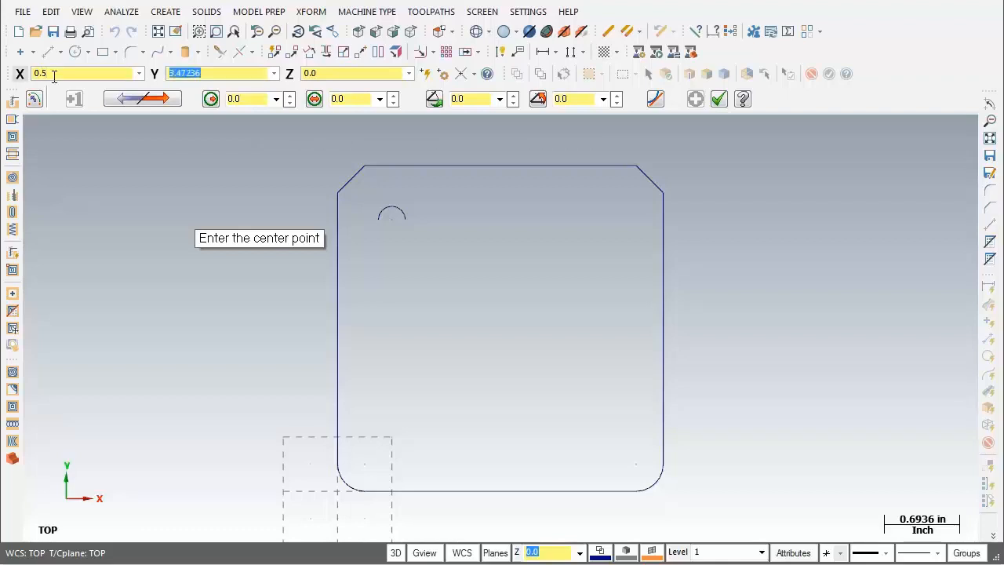
text(0.5)
key(Tab)
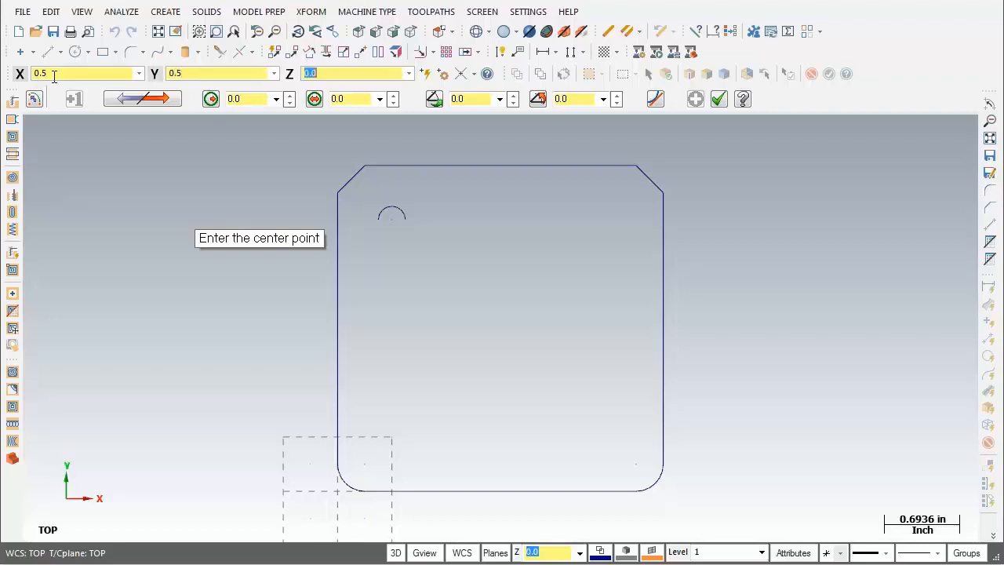
key(Return)
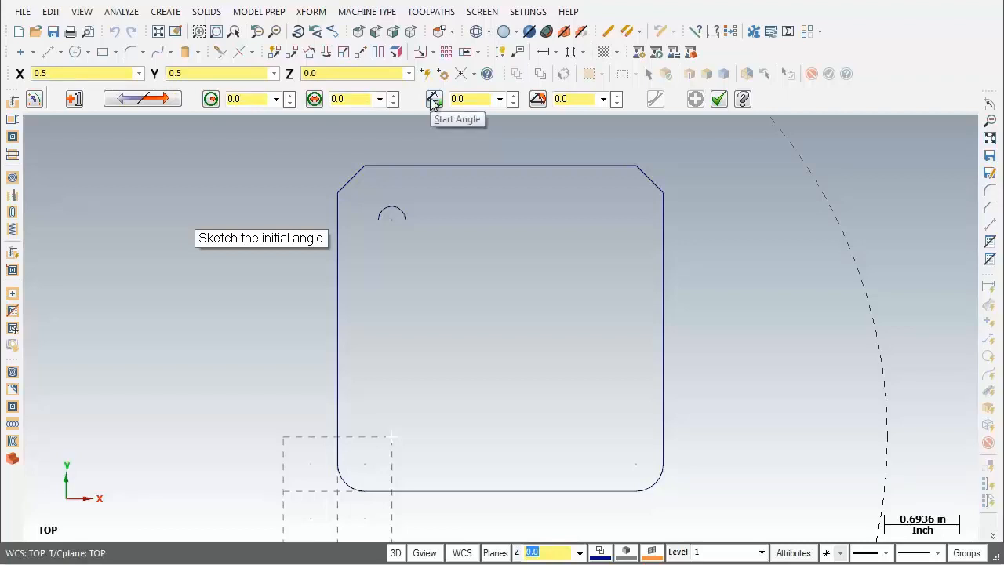
Step: Give the lower-left arc a start angle of 180, an end angle of 0 and a radius of 0.125, and apply it
click(457, 99)
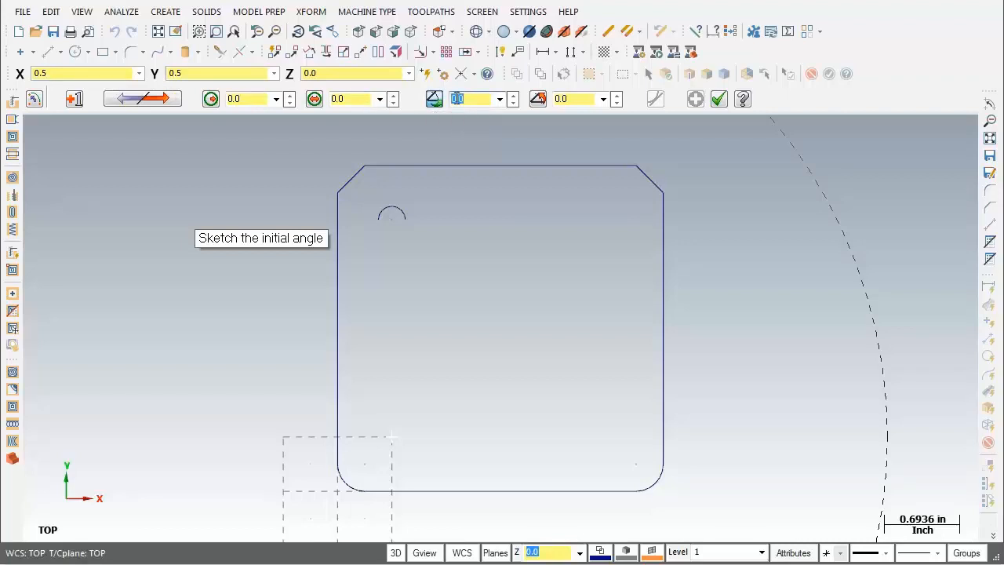
text(180)
key(Tab)
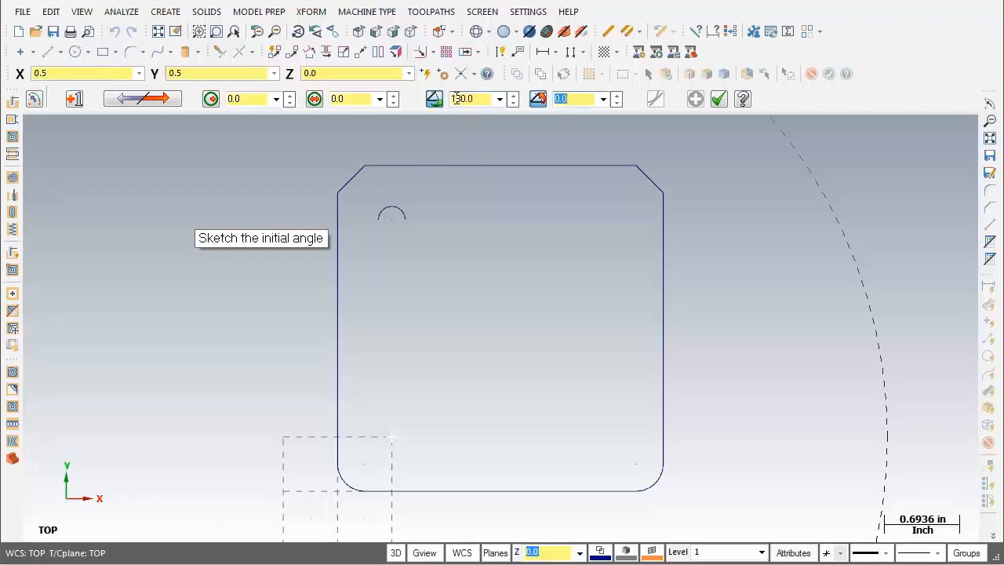
text(0)
key(Return)
click(233, 99)
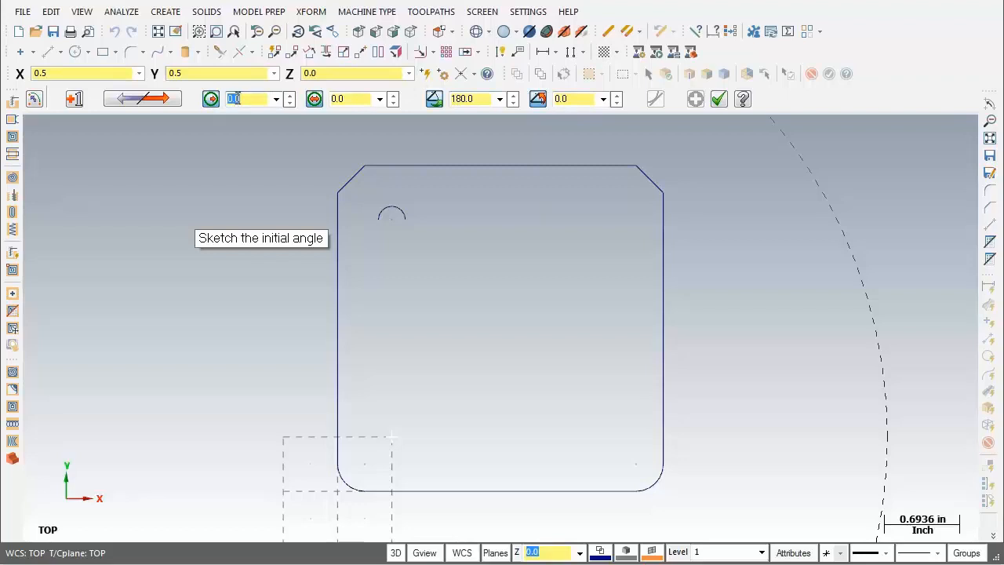
text(1)
text(125)
key(Return)
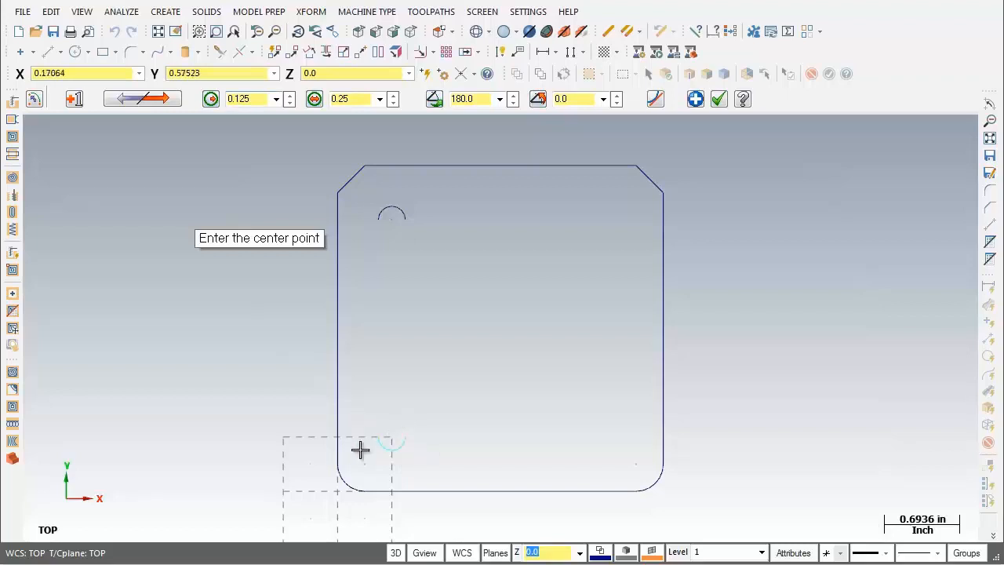
click(696, 99)
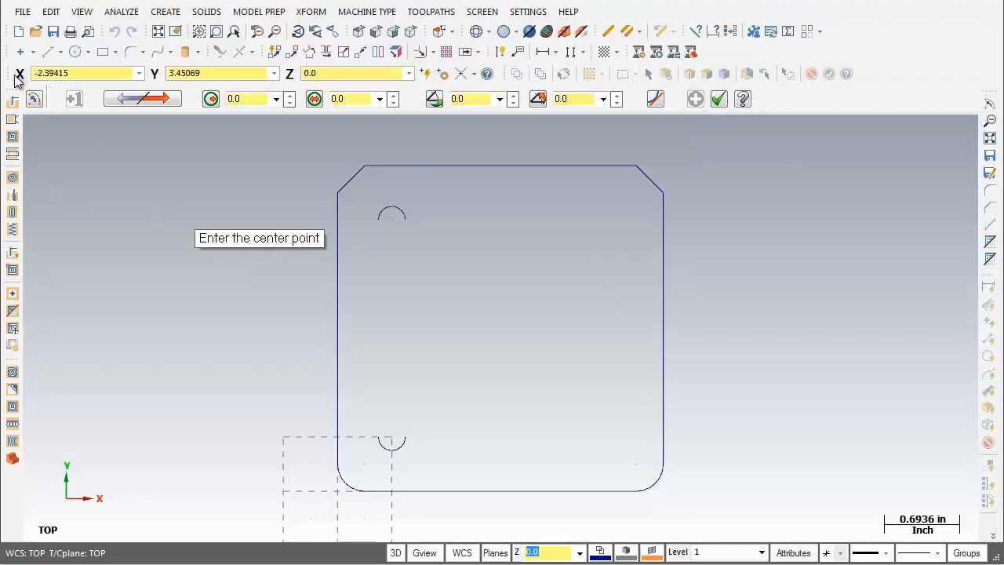
Step: Place the centre point of the third polar arc at X 2.5, Y 2.5, Z 0.0, near the square's upper-right corner
click(51, 73)
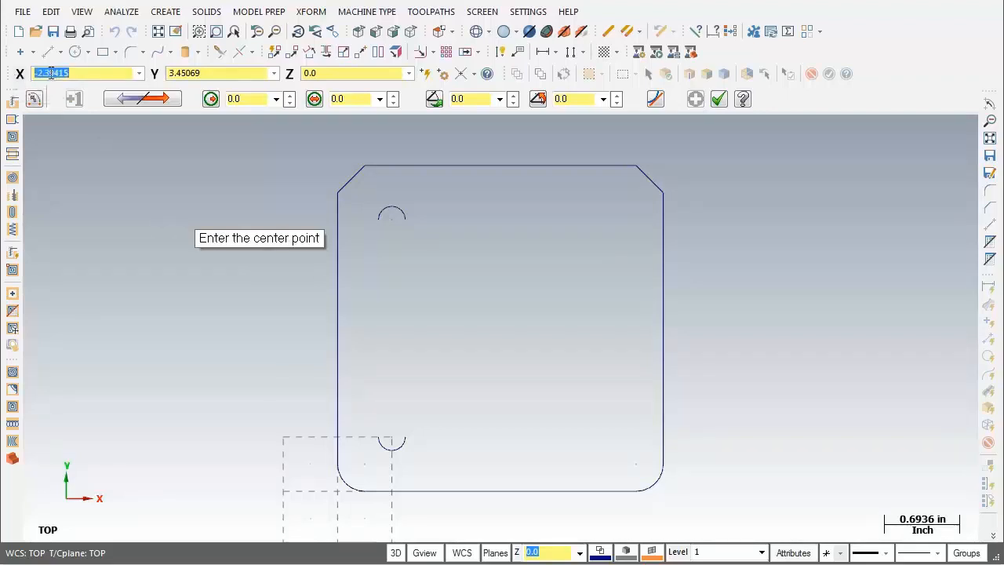
text(2.5)
key(Tab)
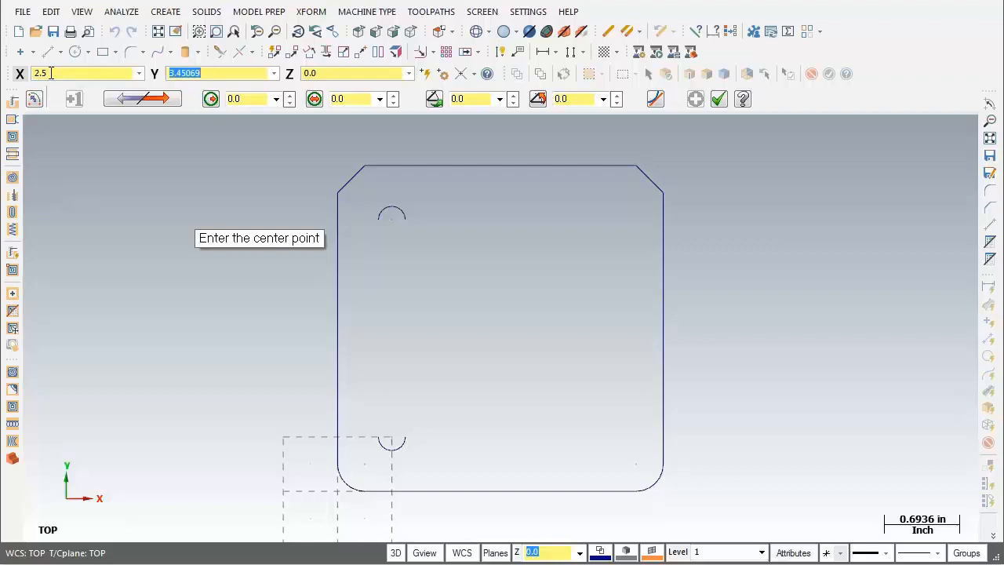
text(2.5)
key(Tab)
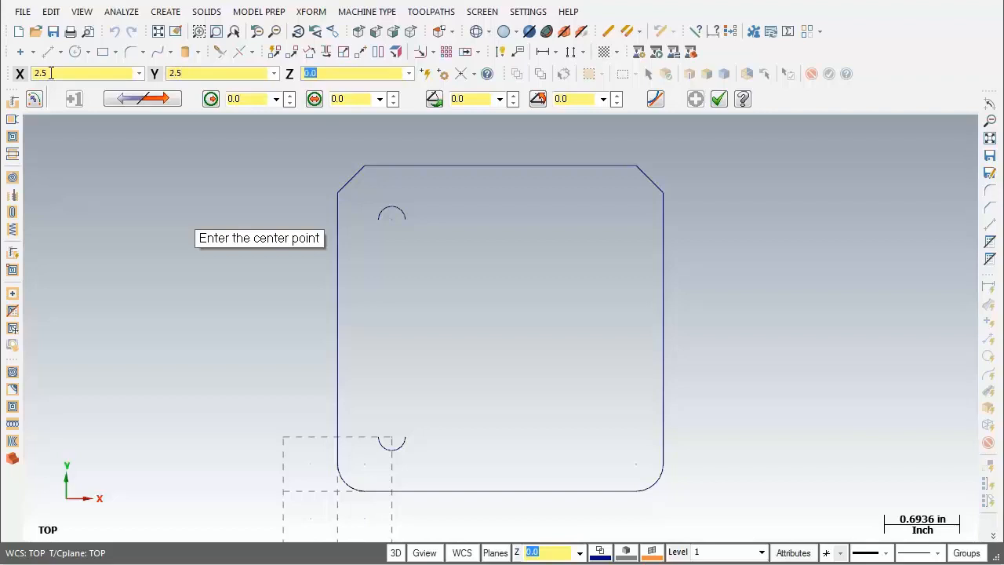
key(Return)
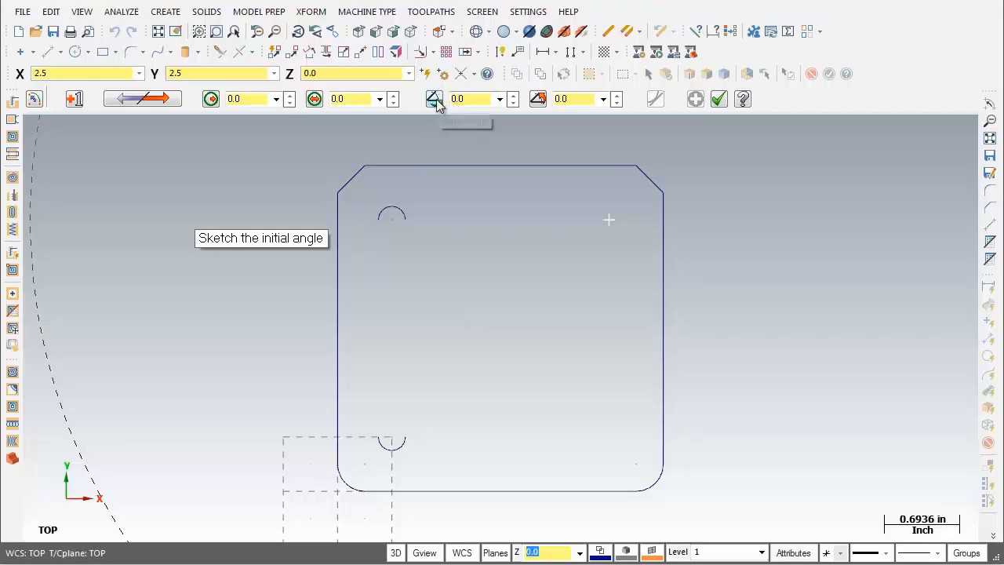
Step: Give the upper-right arc a start angle of 0, an end angle of 180 and a radius of 0.125, and apply it
click(462, 98)
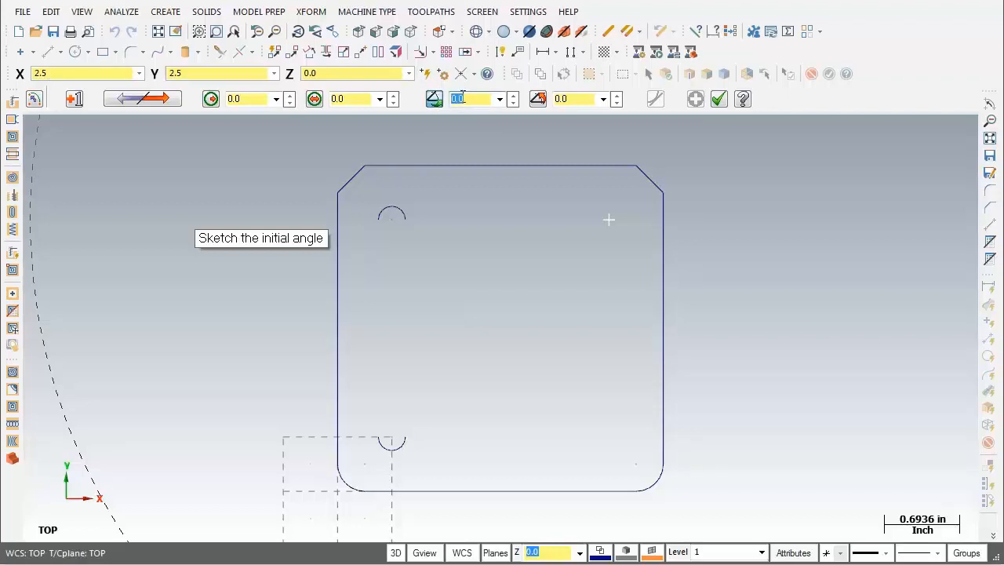
text(0)
key(Tab)
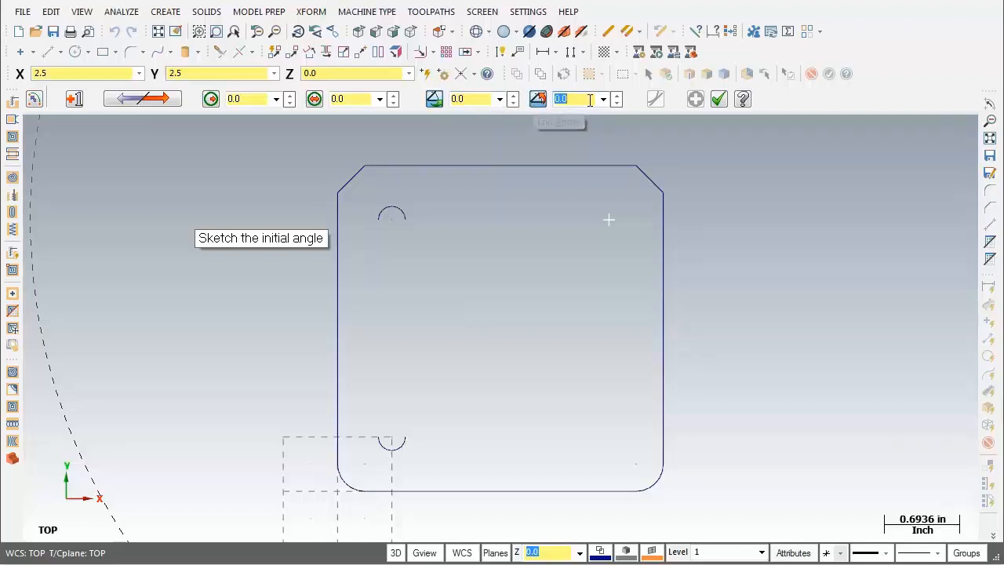
text(180.0)
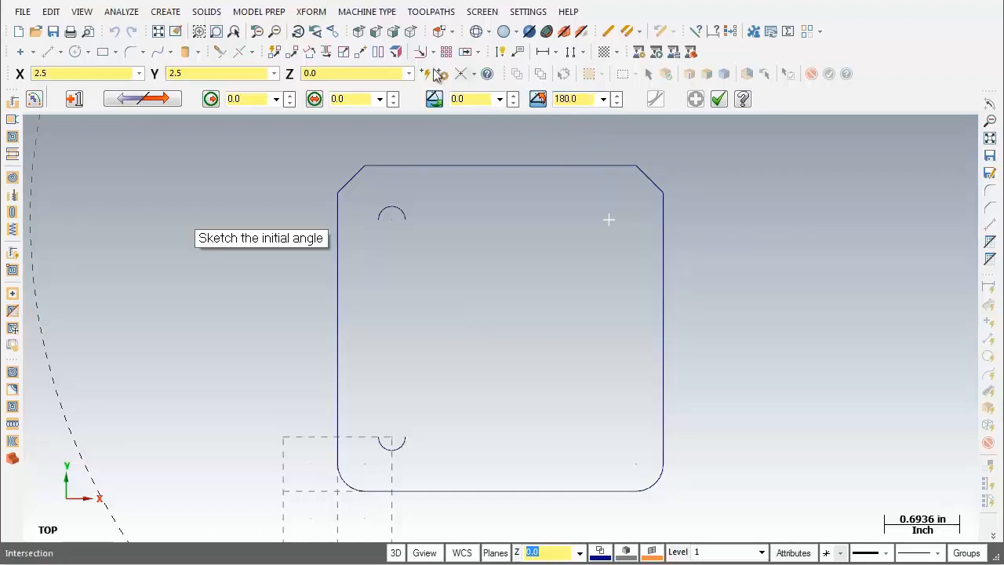
click(276, 101)
click(243, 113)
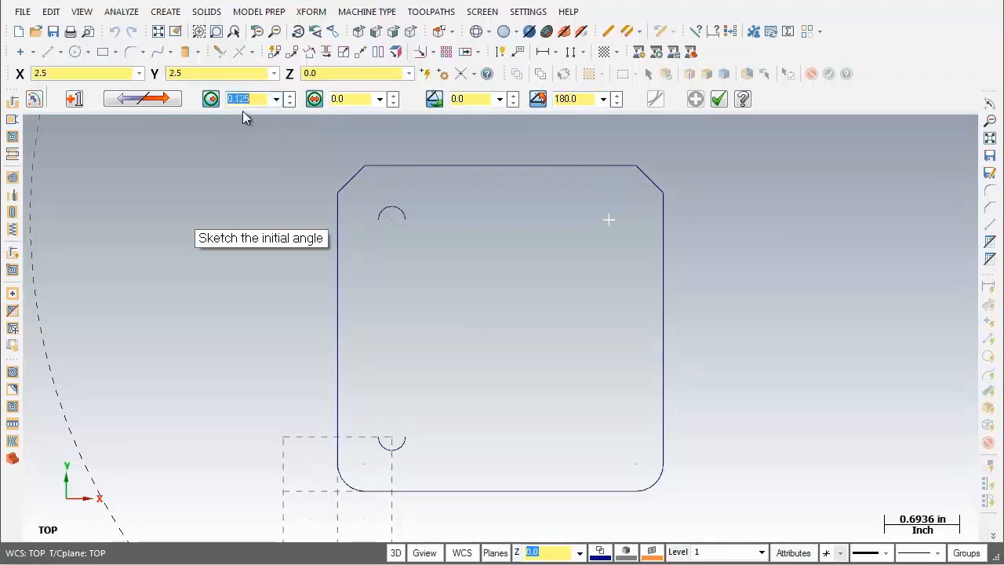
click(256, 99)
key(Return)
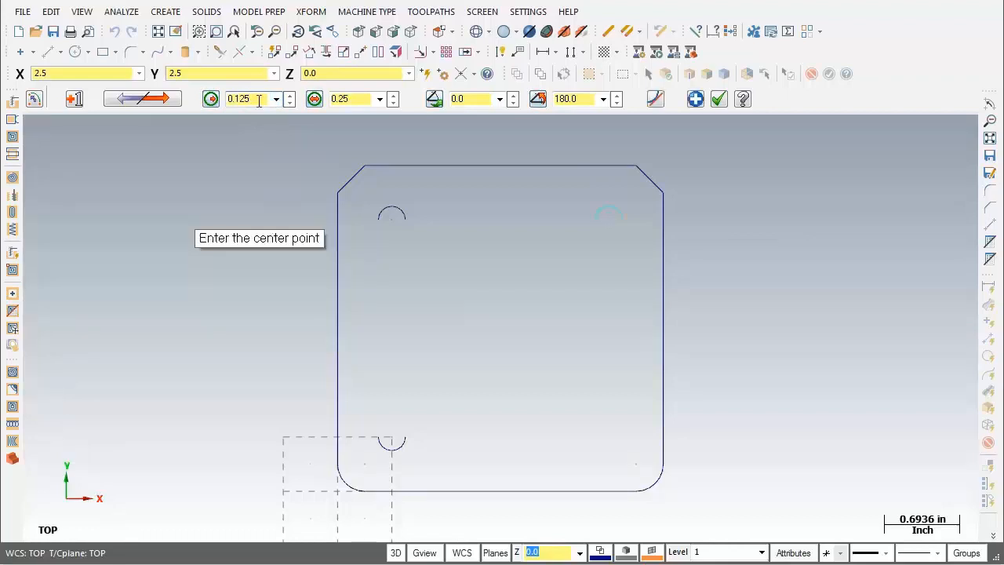
click(592, 220)
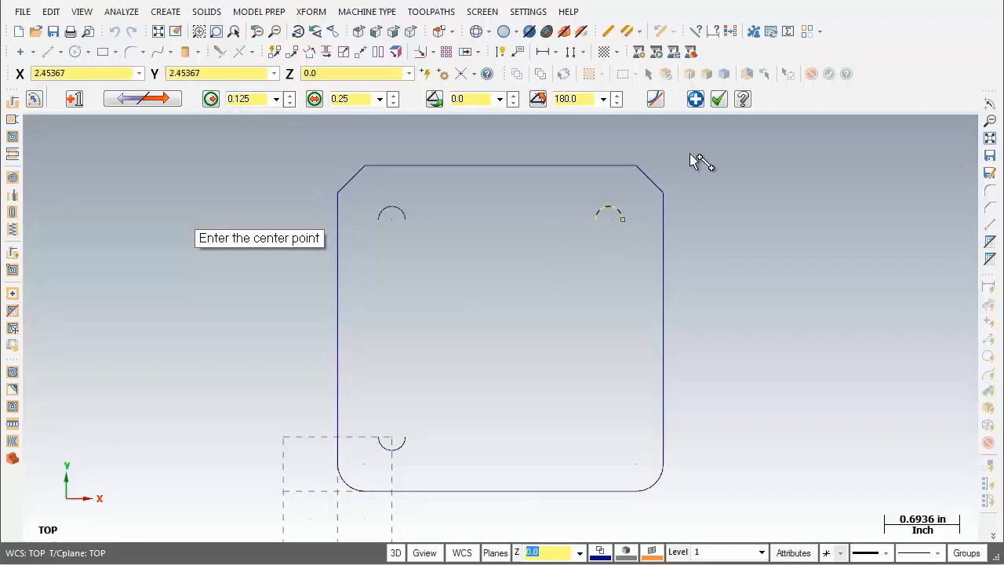
click(695, 102)
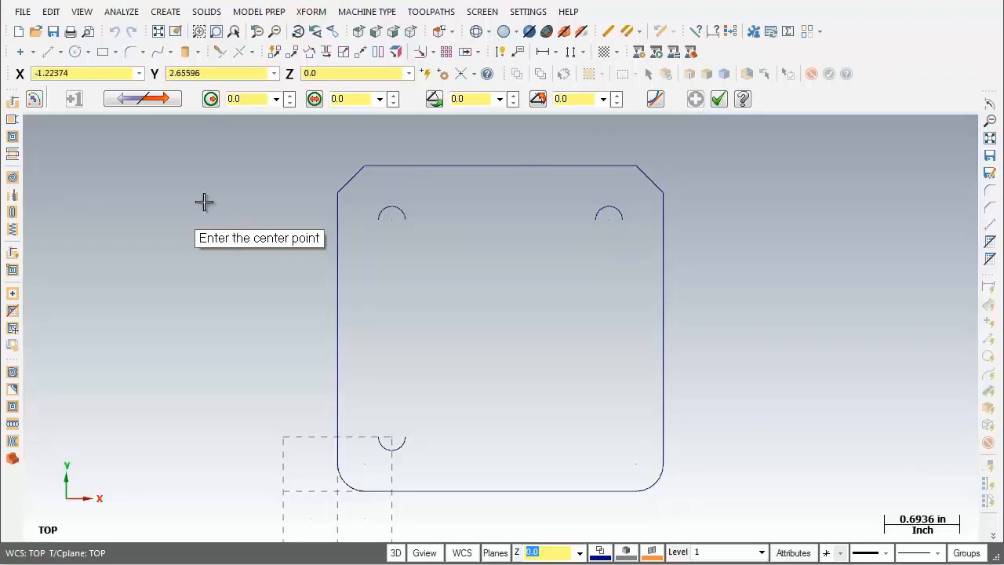
Step: Place the centre point of the fourth polar arc at X 2.5, Y 0.5, Z 0.0, near the square's lower-right corner
click(45, 73)
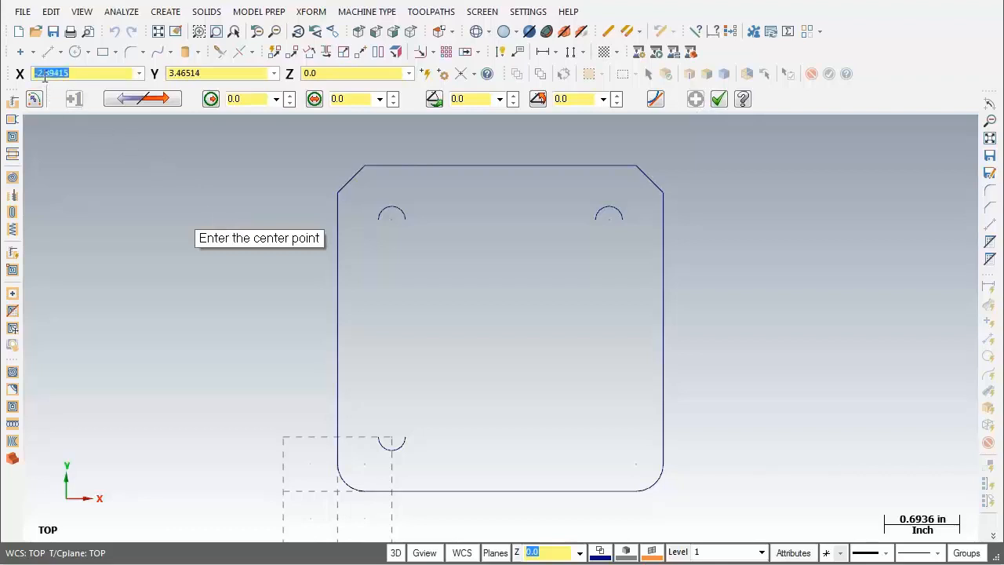
text(2.5)
key(Tab)
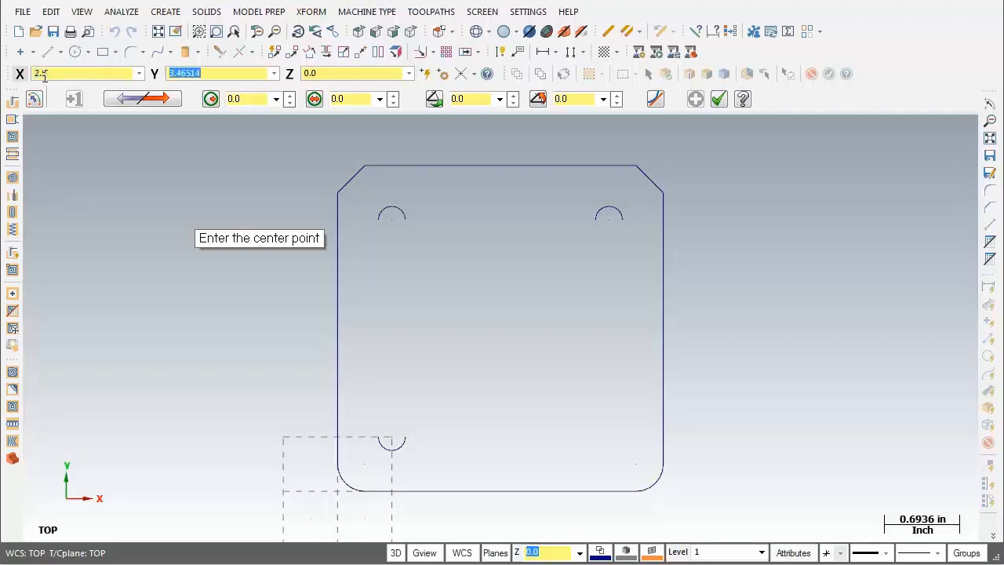
text(0.5)
key(Tab)
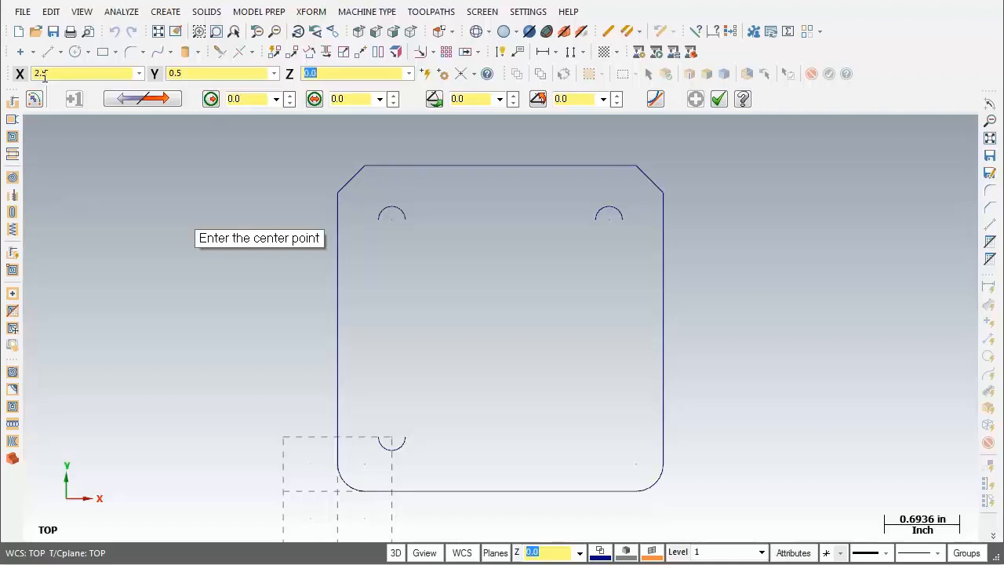
key(Return)
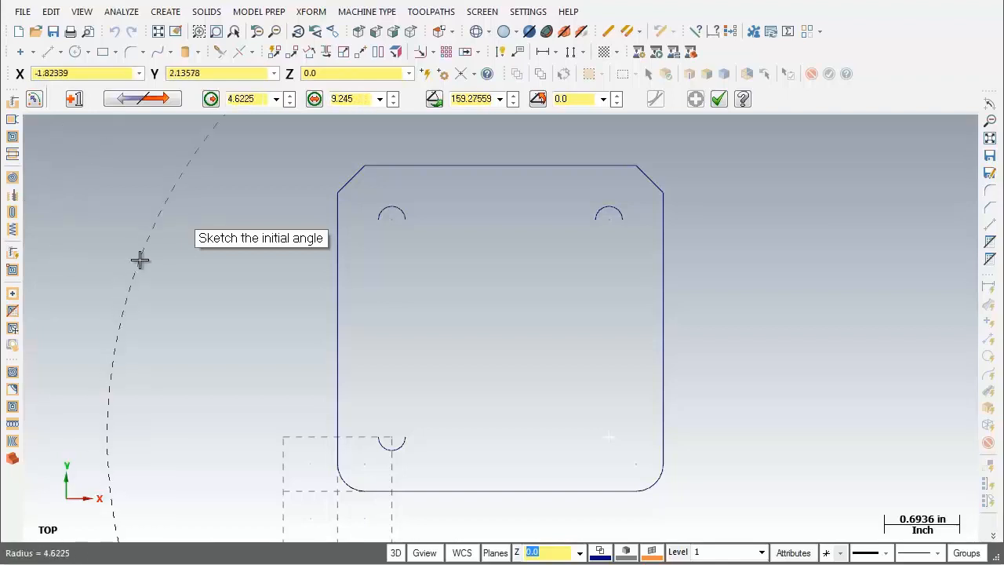
Step: Give the lower-right arc a start angle of 180, an end angle of 0 and a radius of 0.125, and finish the polar arc command
click(462, 100)
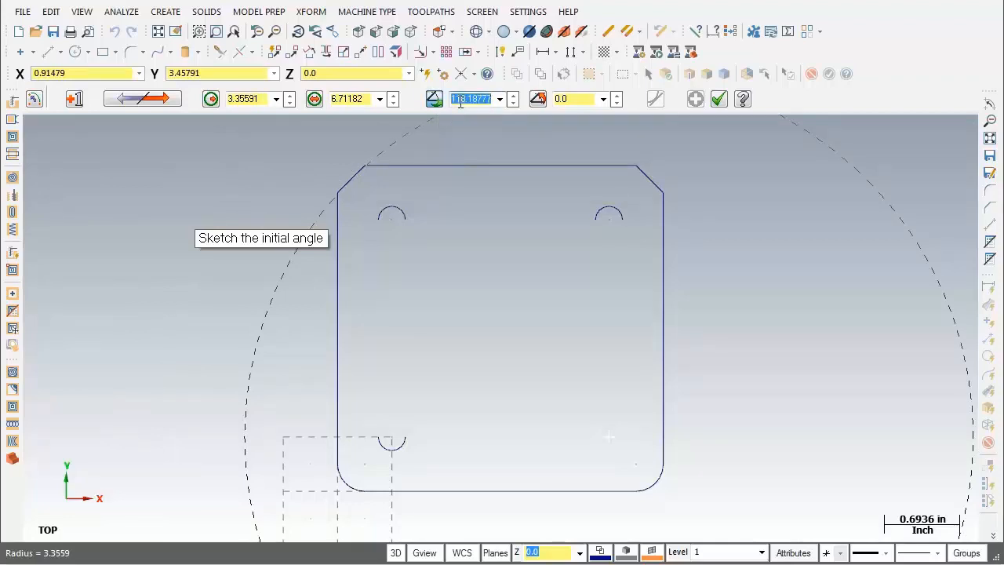
text(180)
key(Tab)
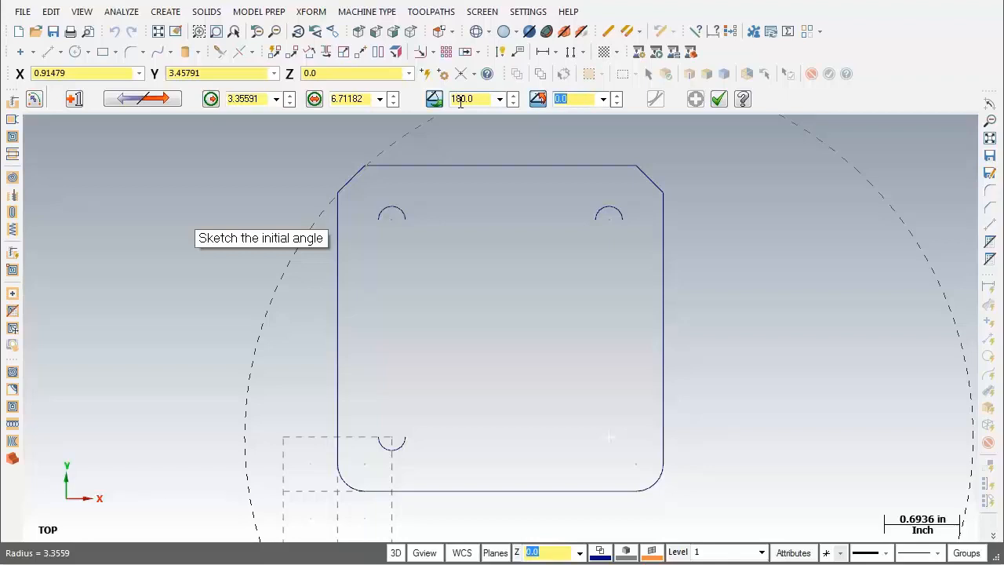
text(0)
key(Tab)
click(275, 99)
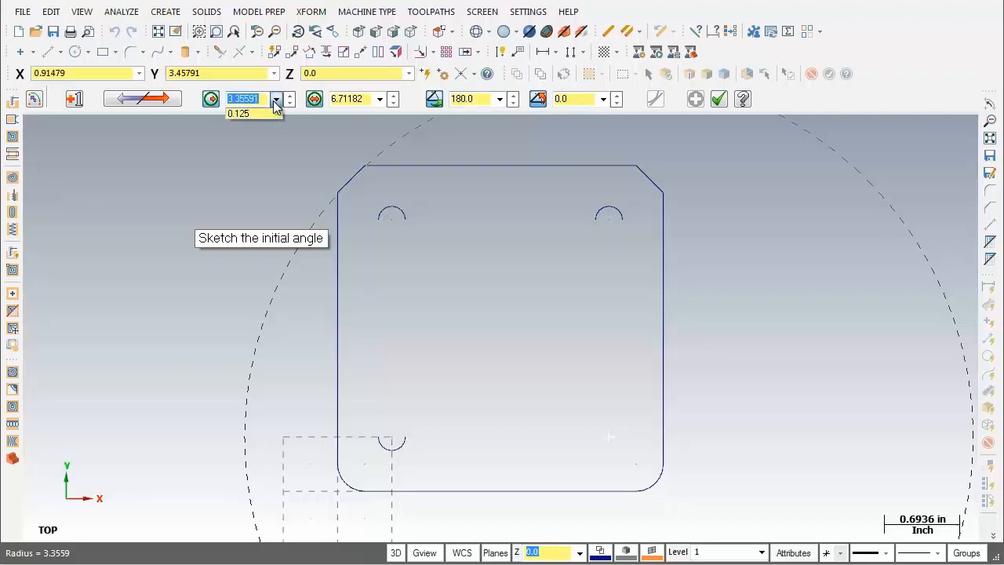
click(256, 113)
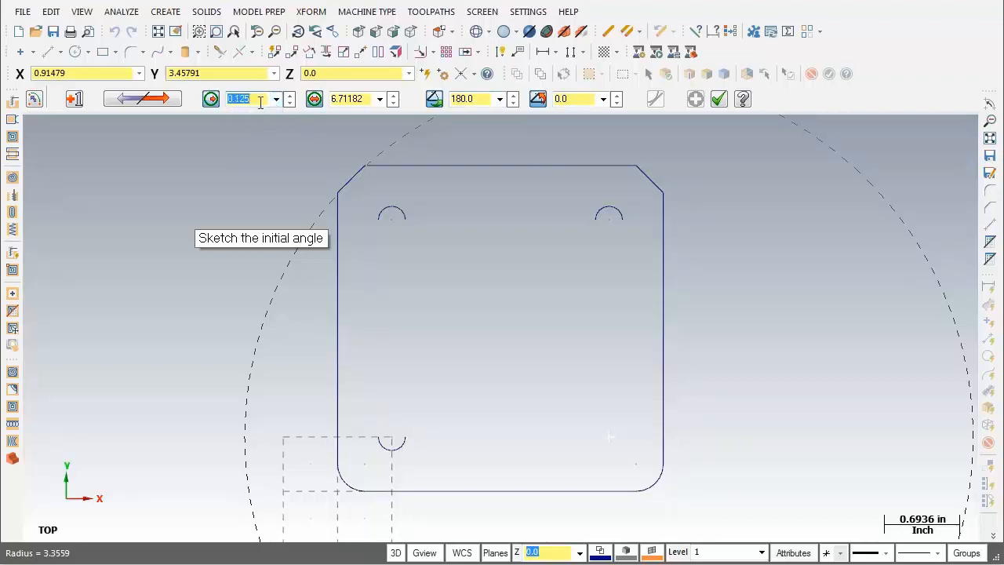
key(Return)
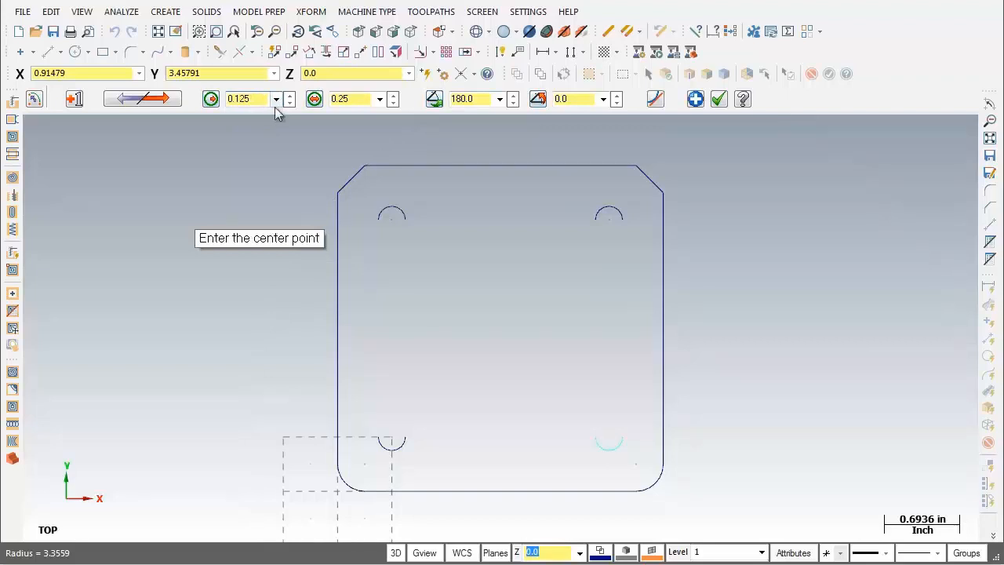
click(696, 99)
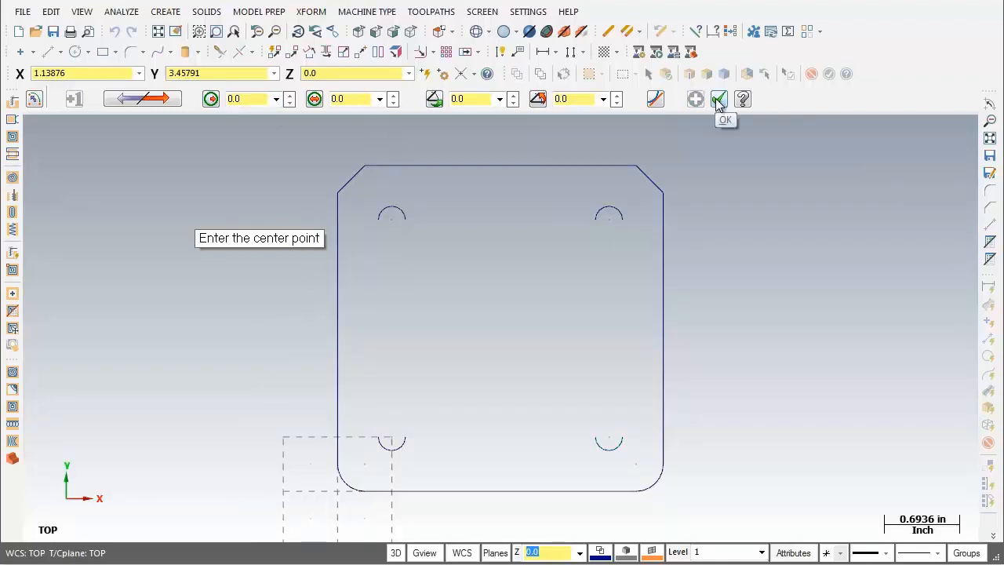
click(716, 100)
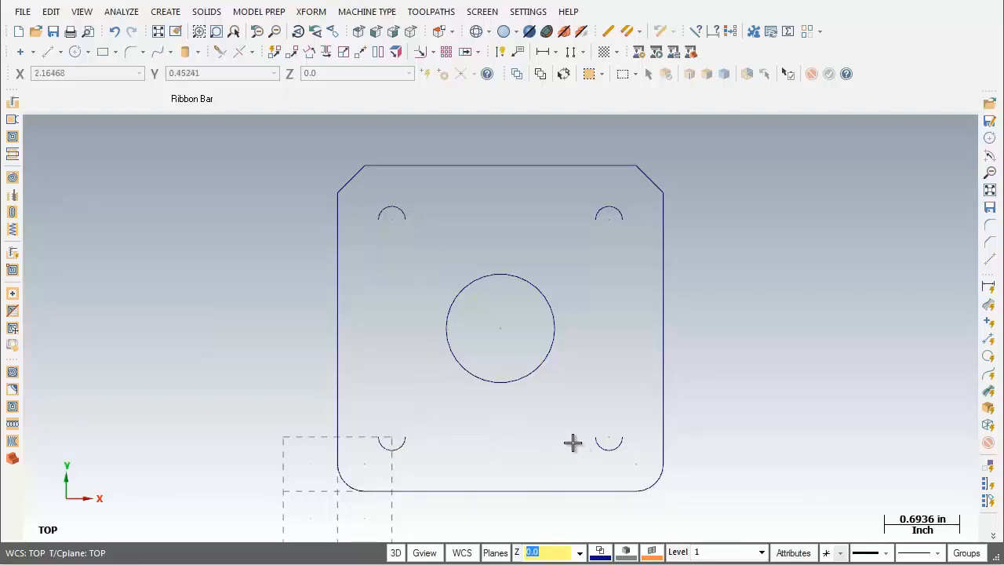
Step: Close the left slot with two vertical endpoint lines joining the ends of the upper-left and lower-left arcs
click(528, 362)
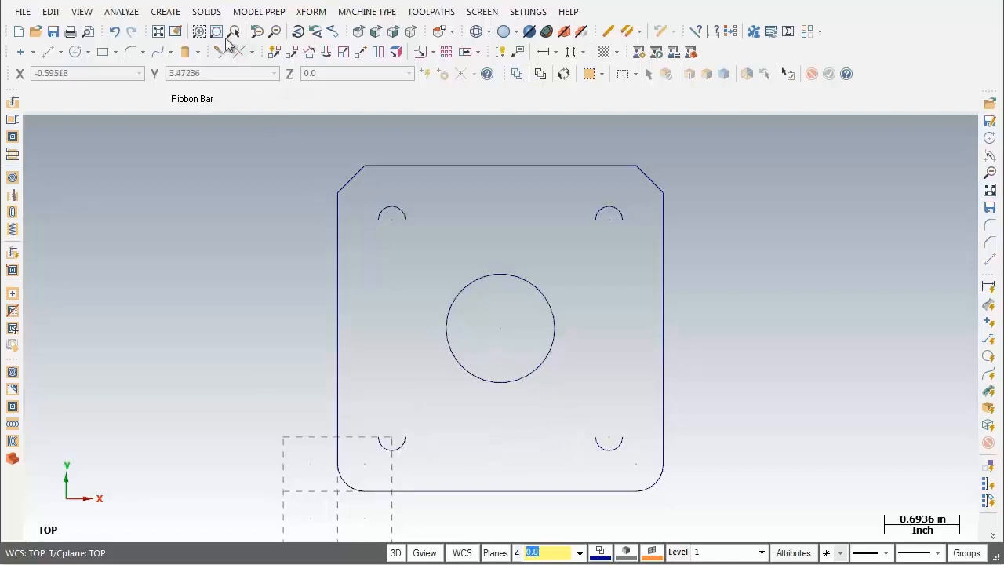
click(165, 13)
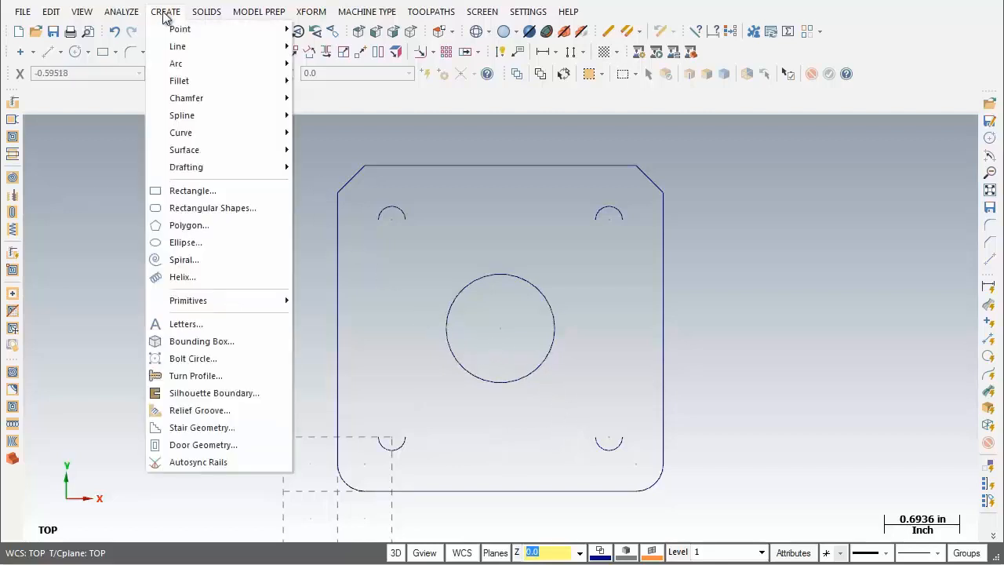
mouse_move(176, 47)
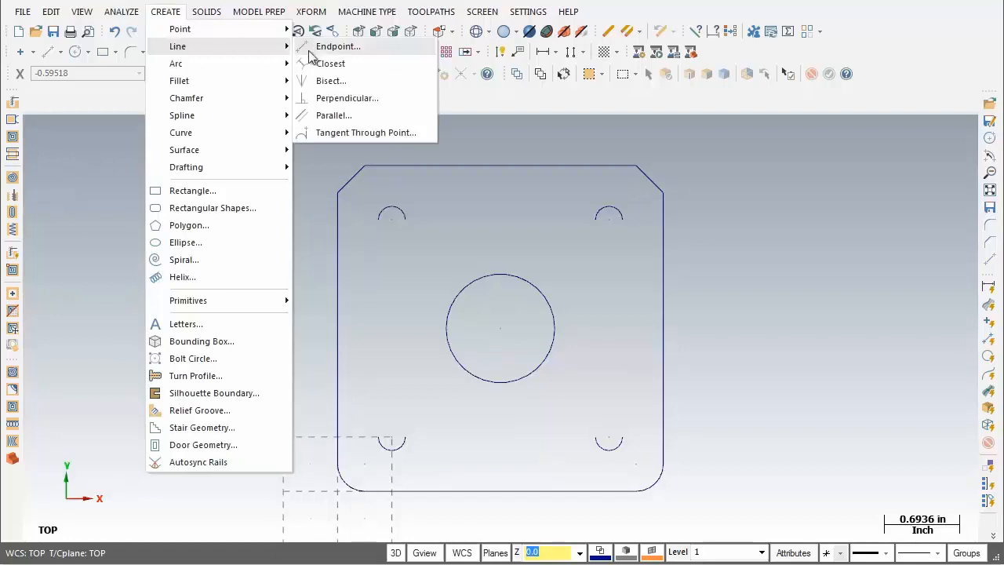
click(364, 50)
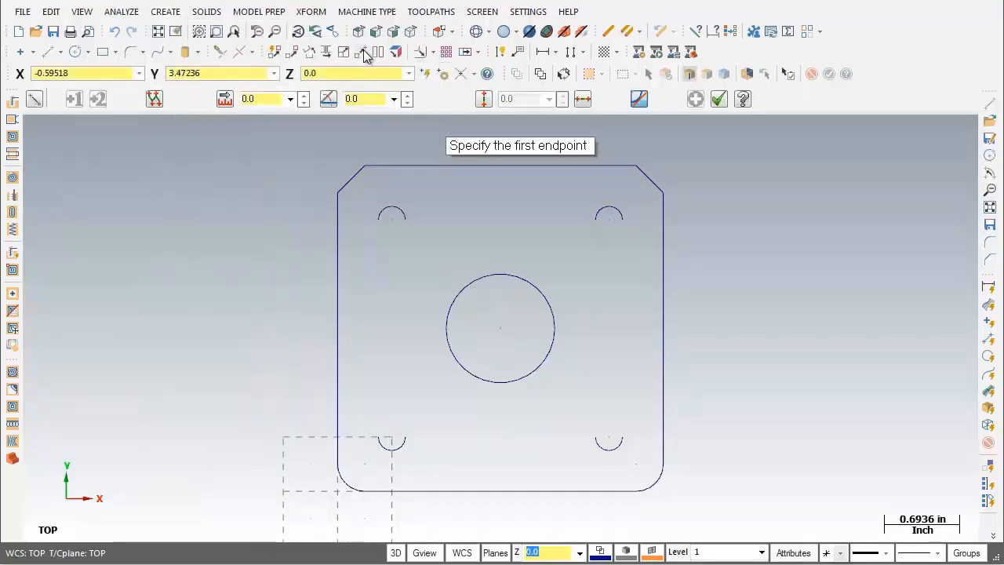
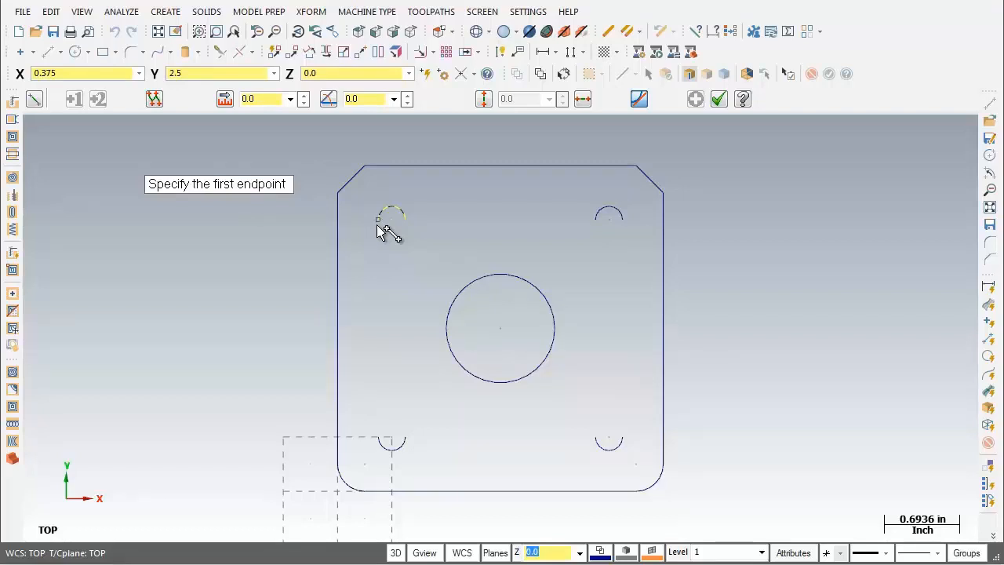
click(377, 225)
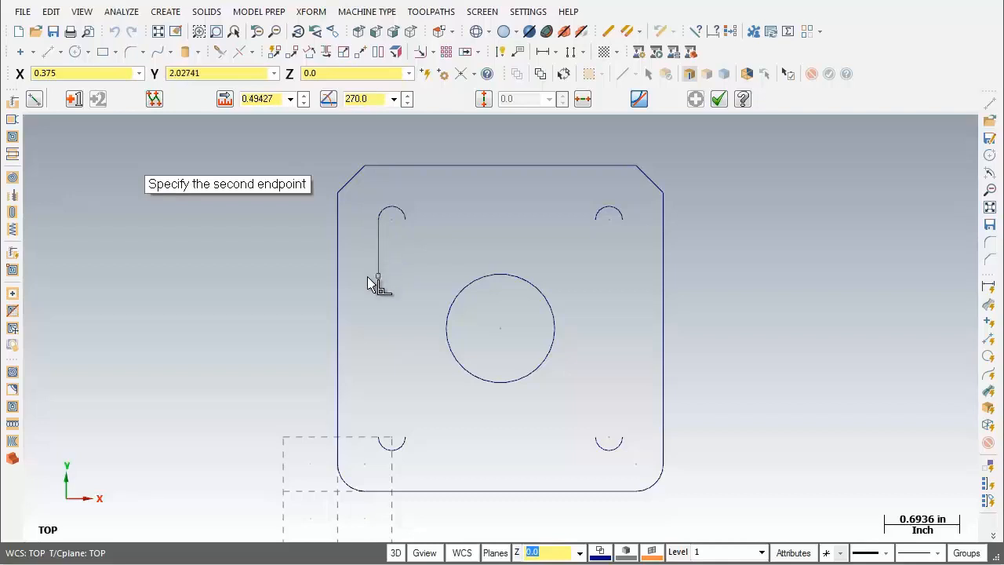
click(378, 438)
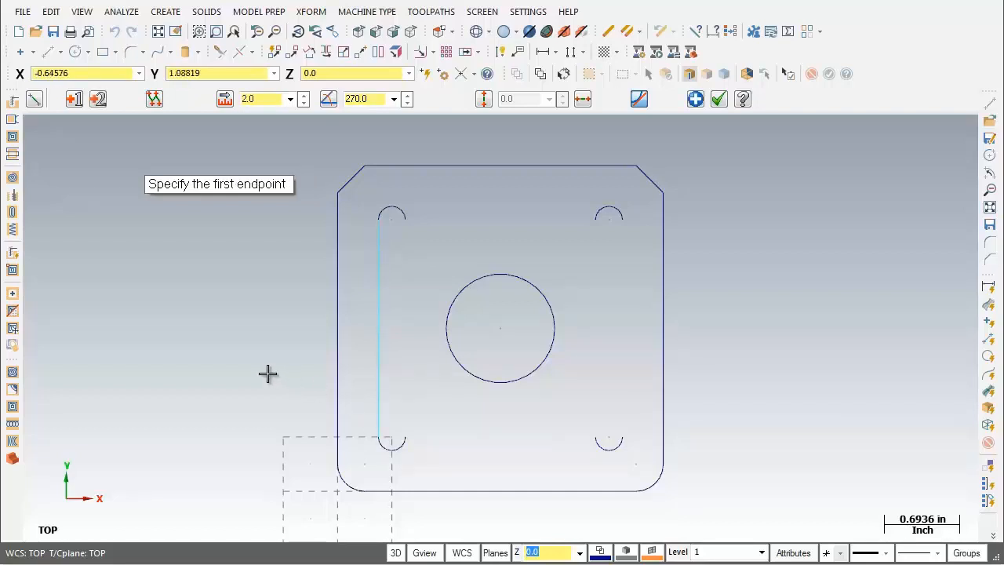
click(698, 99)
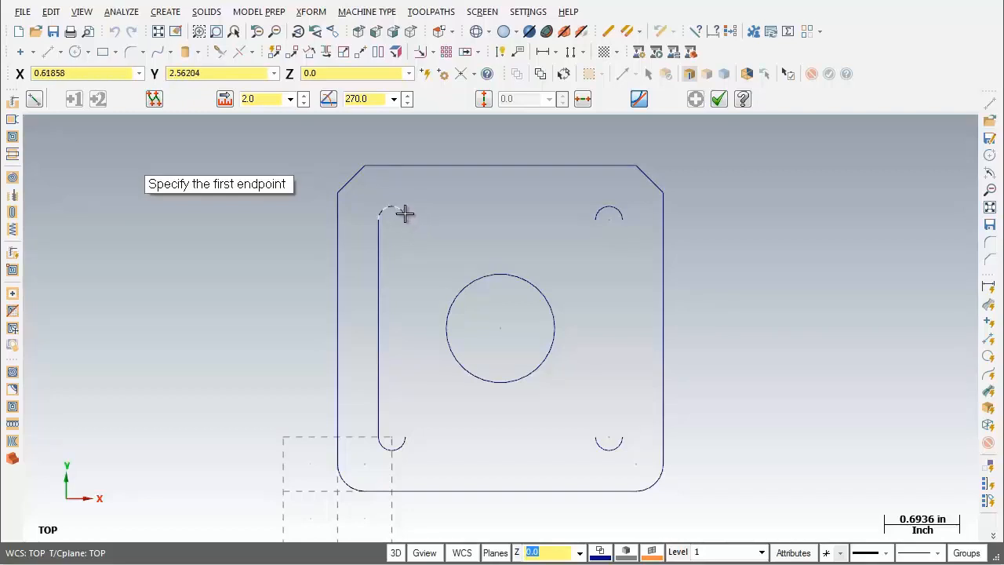
click(404, 213)
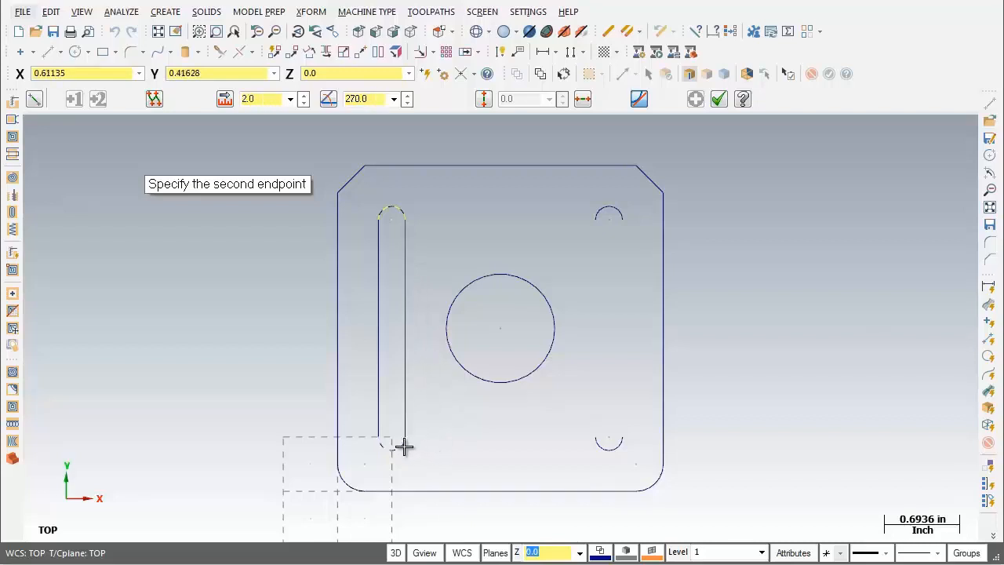
click(403, 447)
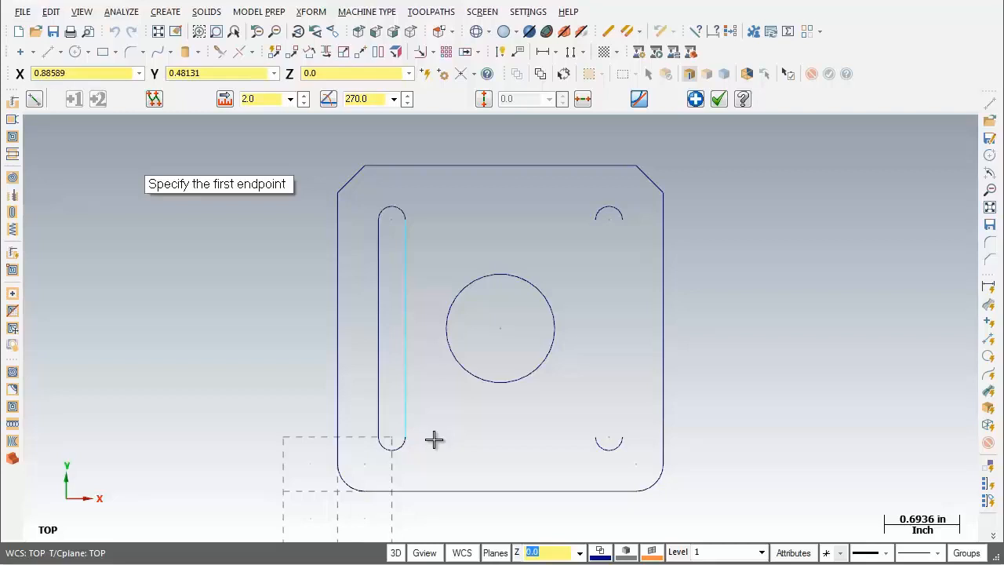
click(696, 99)
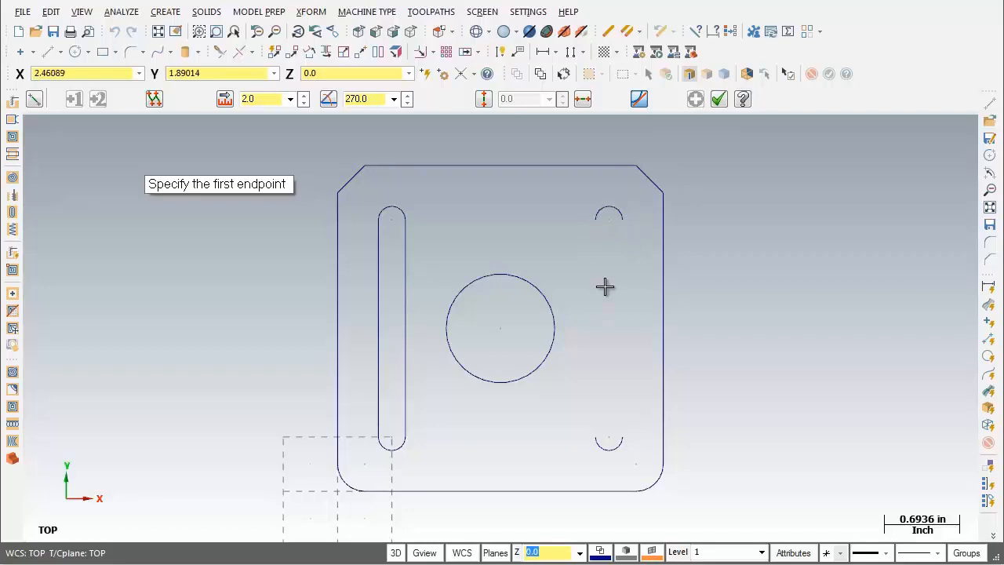
Step: Close the right slot with two vertical lines joining the upper-right and lower-right arc ends, and finish the line command
click(591, 221)
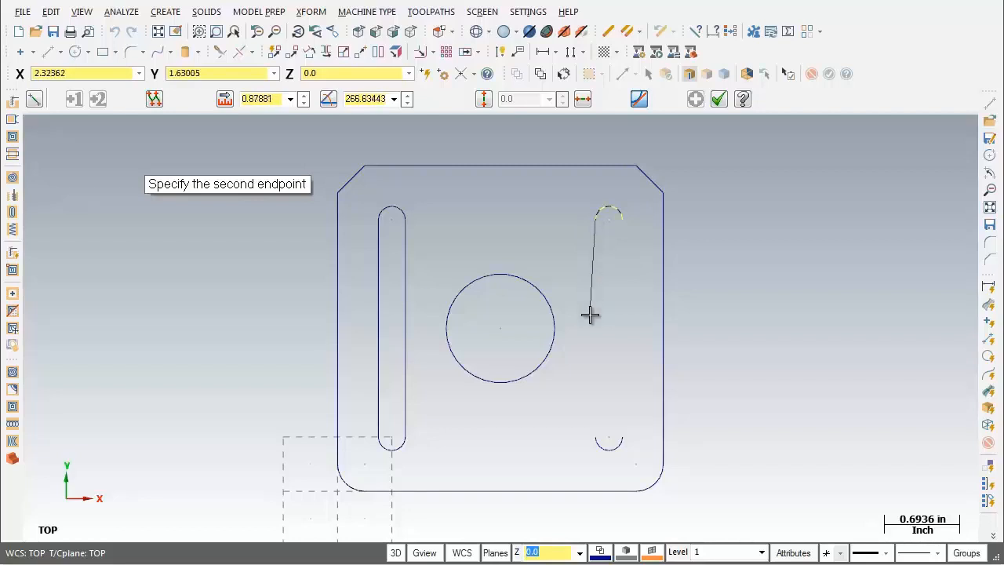
click(599, 446)
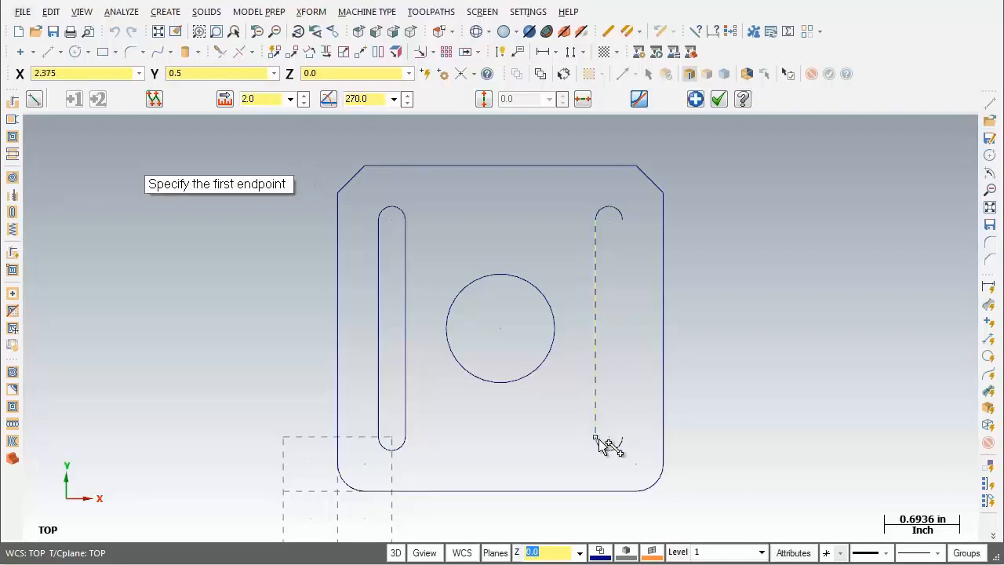
click(697, 100)
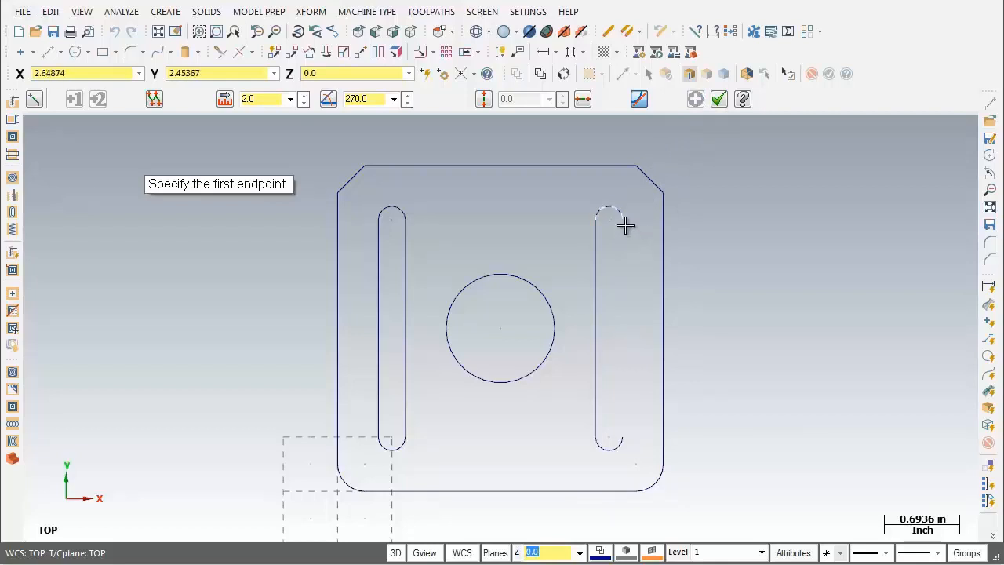
click(624, 222)
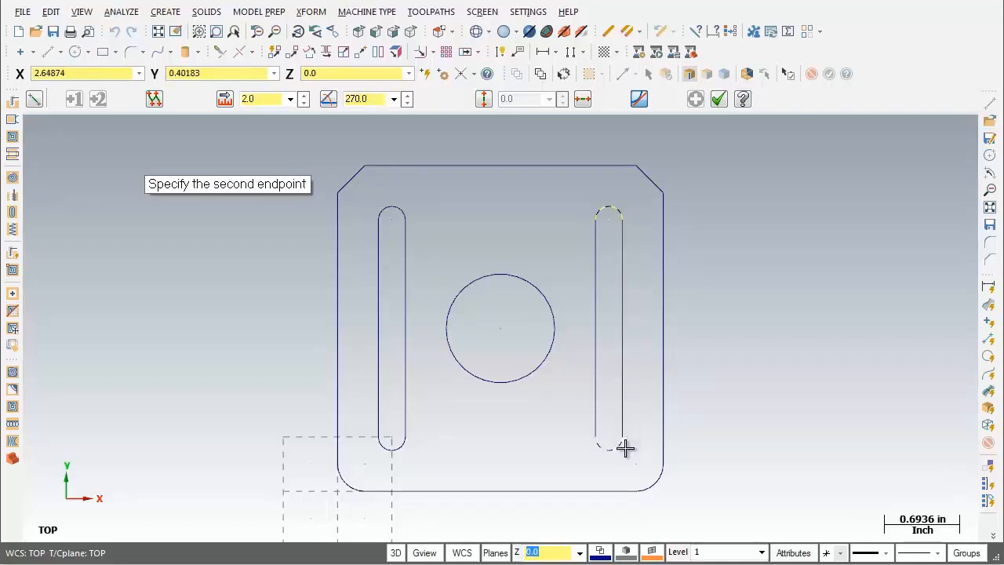
click(625, 448)
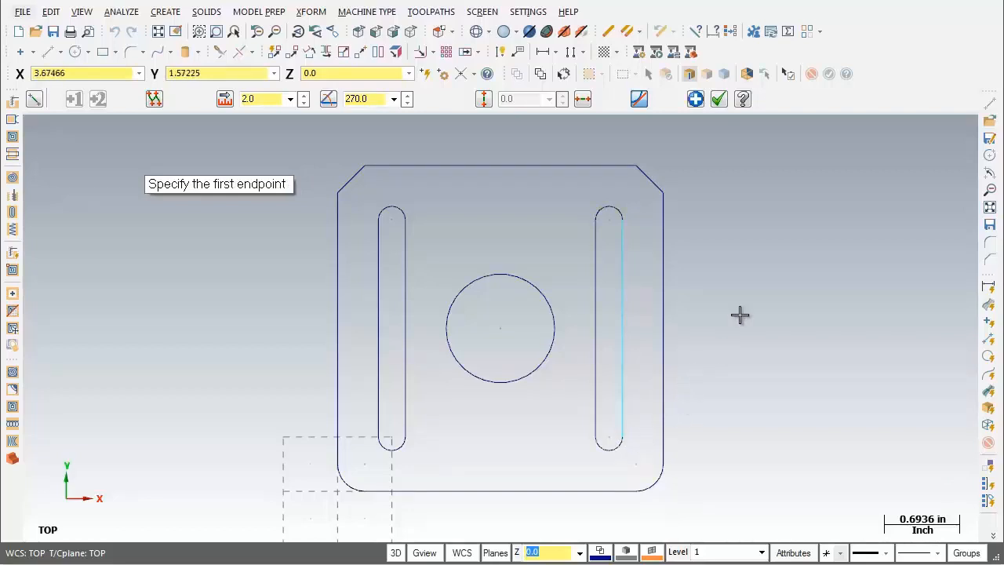
click(696, 100)
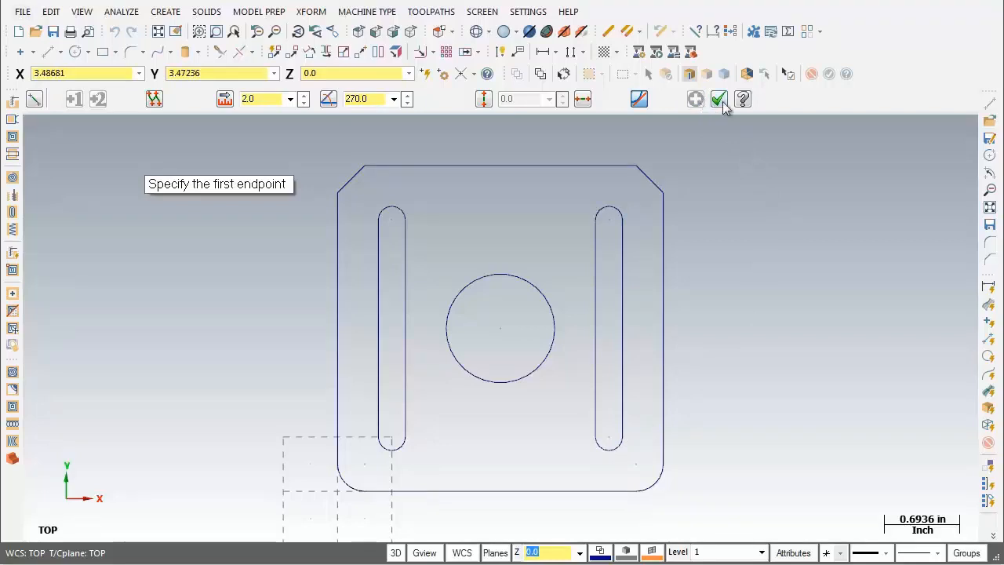
click(720, 100)
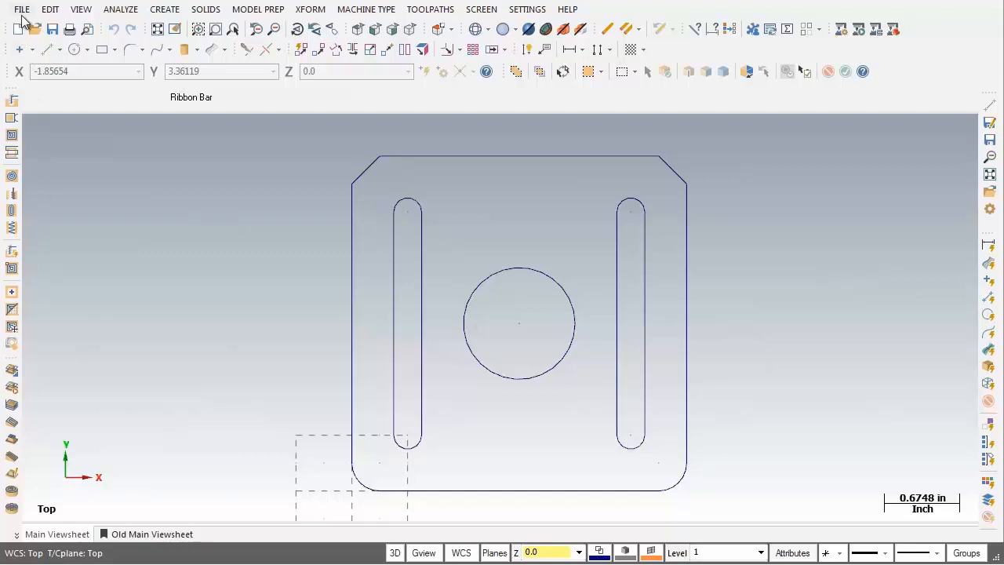
Step: Save the drawing as MILL-LESSON-2 in Mastercam X9 format in the Mill_2 folder, replacing the existing file
click(22, 9)
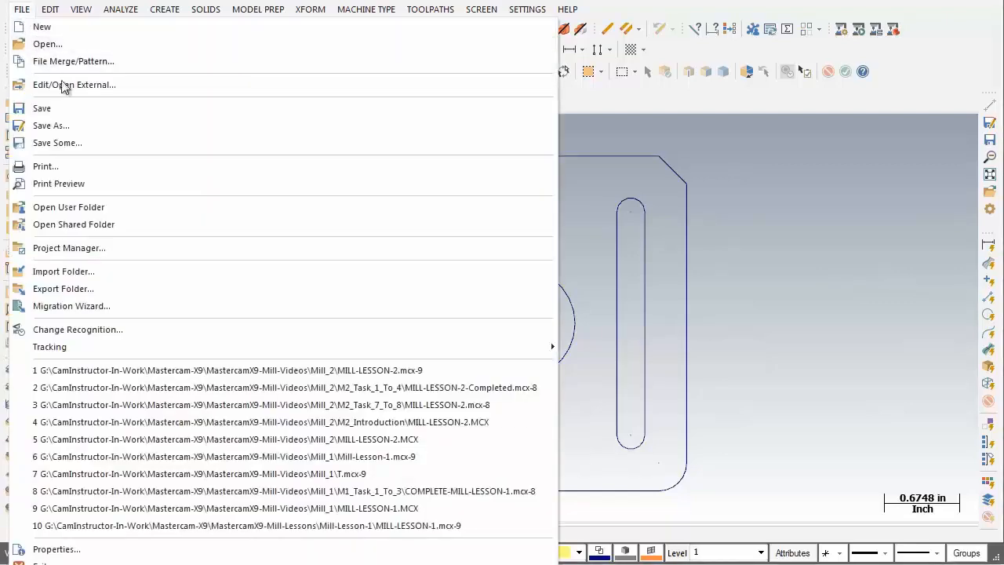
click(94, 131)
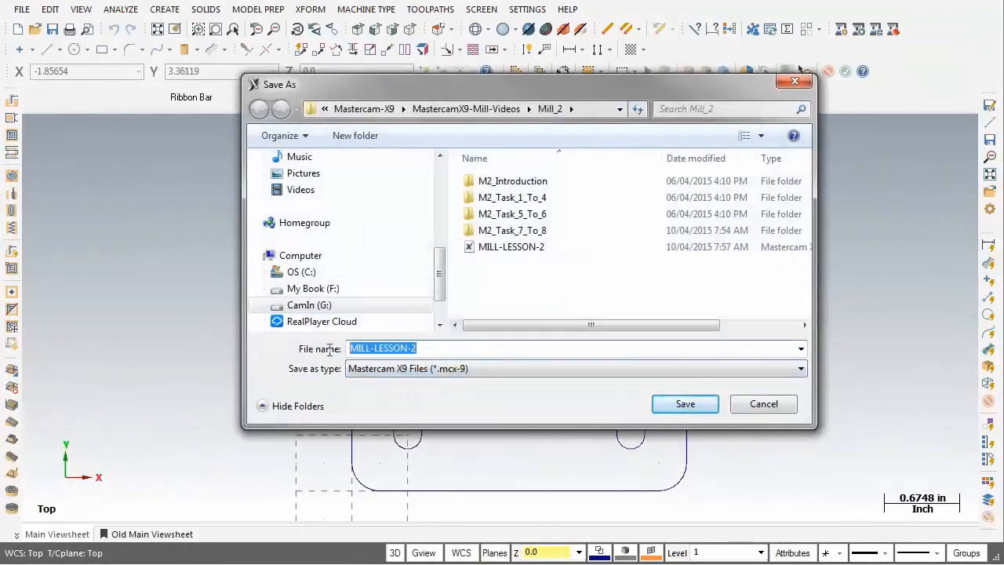
click(685, 405)
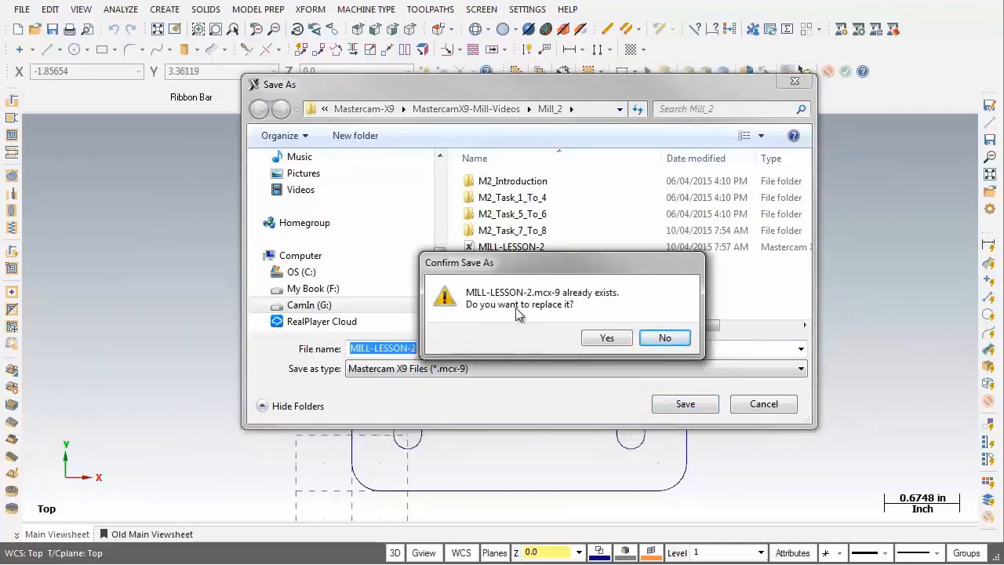
click(606, 338)
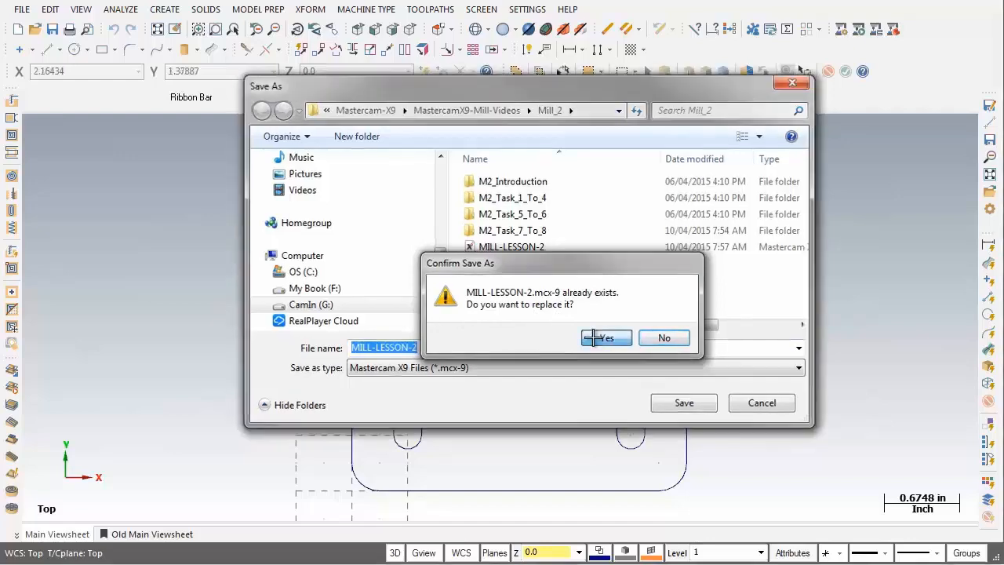